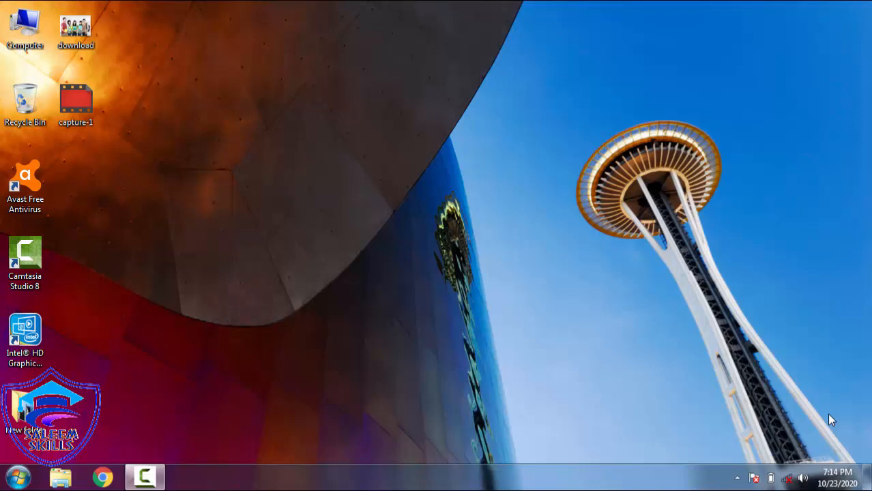
# Launch Adobe Photoshop 7.0 and activate the Horizontal Type tool.
pyautogui.click(17, 477)
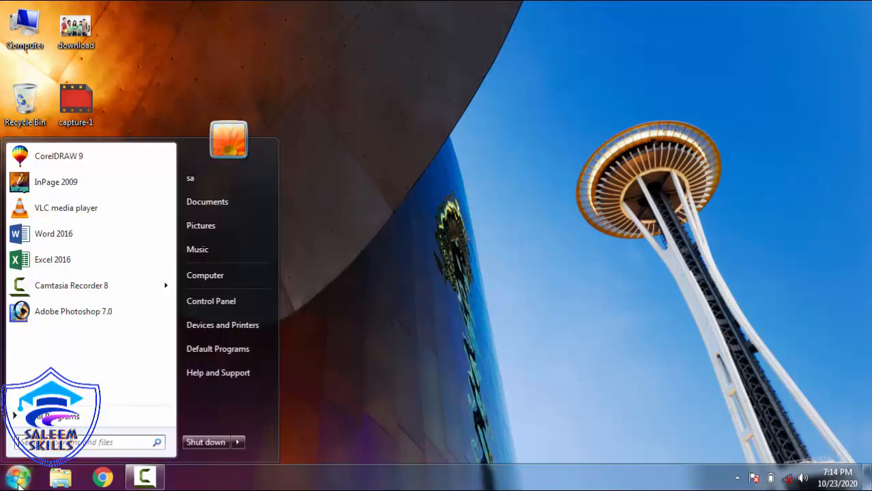
pyautogui.click(74, 312)
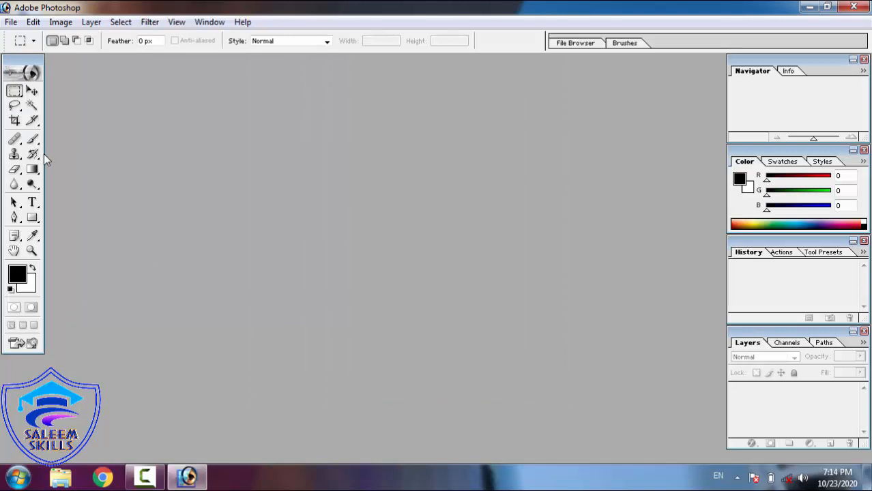
pyautogui.click(34, 206)
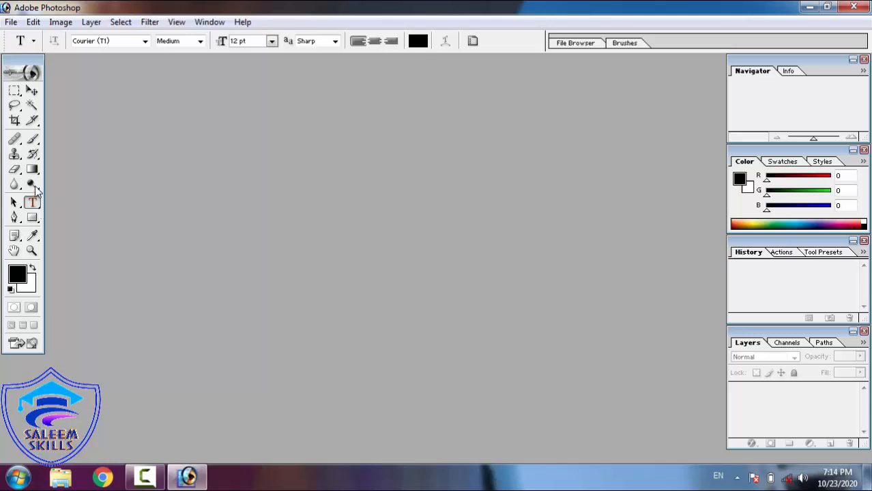
# Create a new white RGB document, 7 by 5 inches, with a resolution of 300 pixels/inch.
pyautogui.click(11, 24)
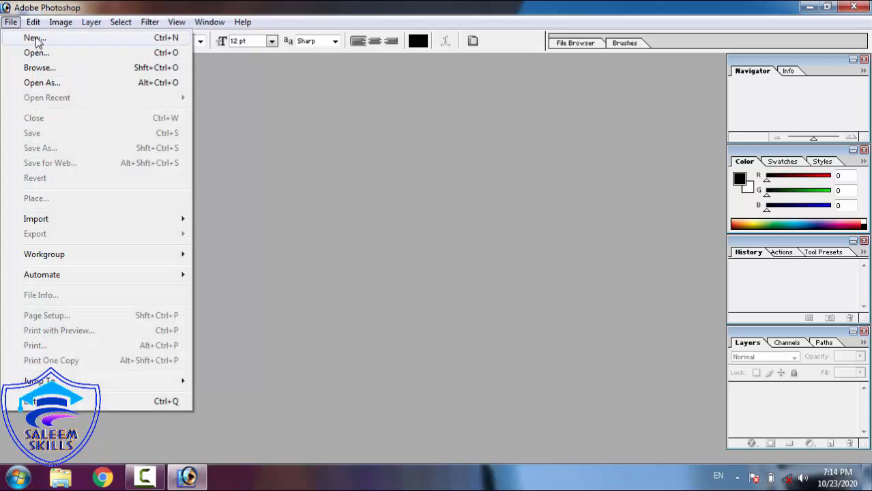
pyautogui.click(35, 38)
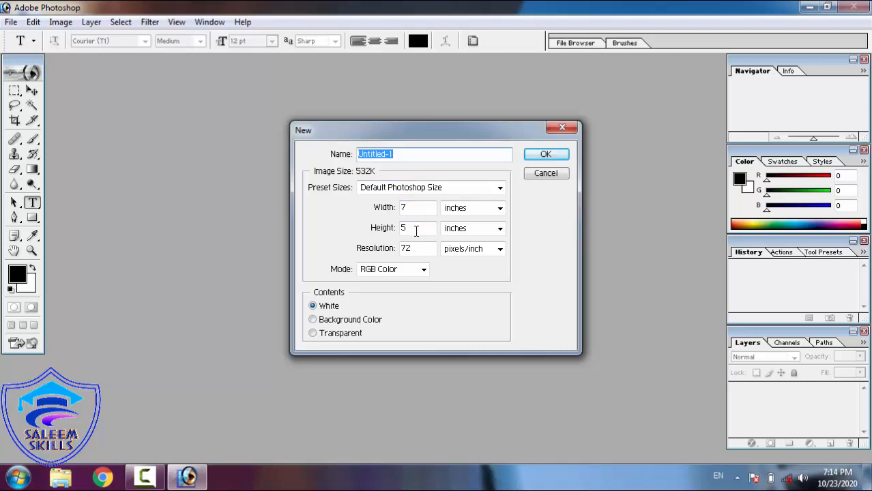
pyautogui.doubleClick(414, 249)
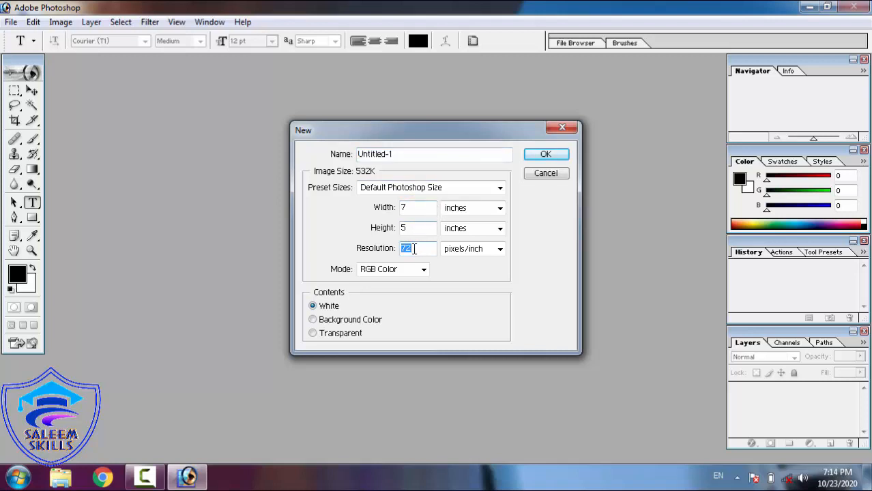
pyautogui.click(413, 248)
pyautogui.write('3')
pyautogui.press('BackSpace')
pyautogui.press('BackSpace')
pyautogui.press('BackSpace')
pyautogui.write('300')
pyautogui.click(546, 155)
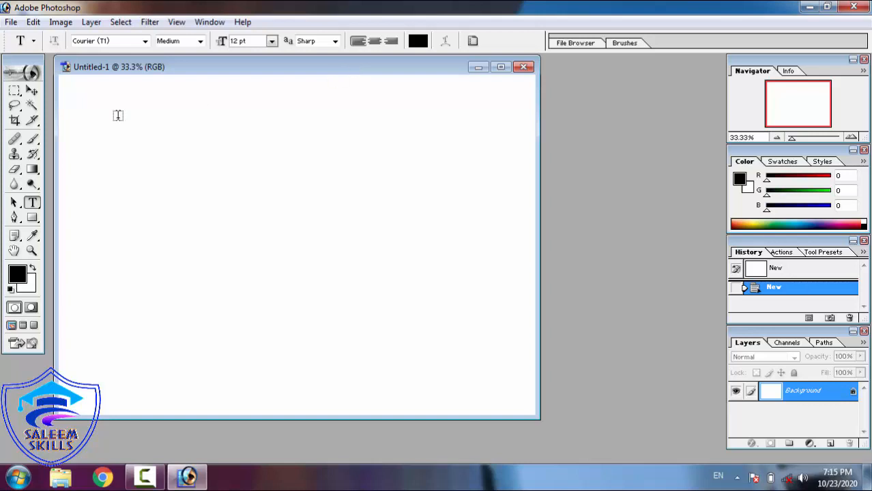
# Maximize the document and add the horizontal text "PAKISTAN IS OUR COUNTRY." in the upper part of the canvas.
pyautogui.click(34, 207)
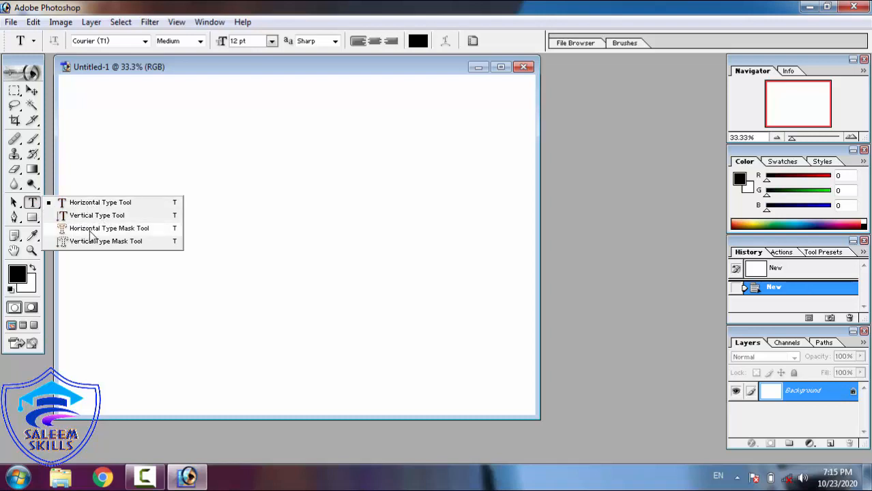
pyautogui.click(35, 207)
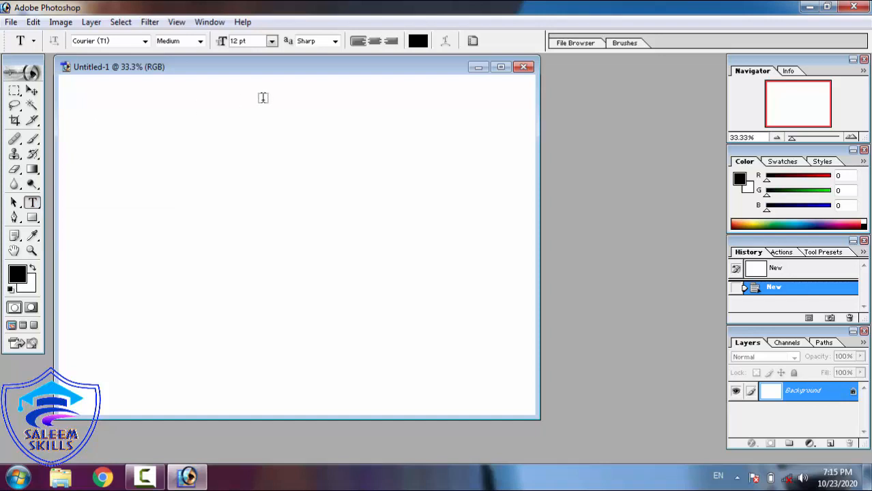
pyautogui.click(501, 67)
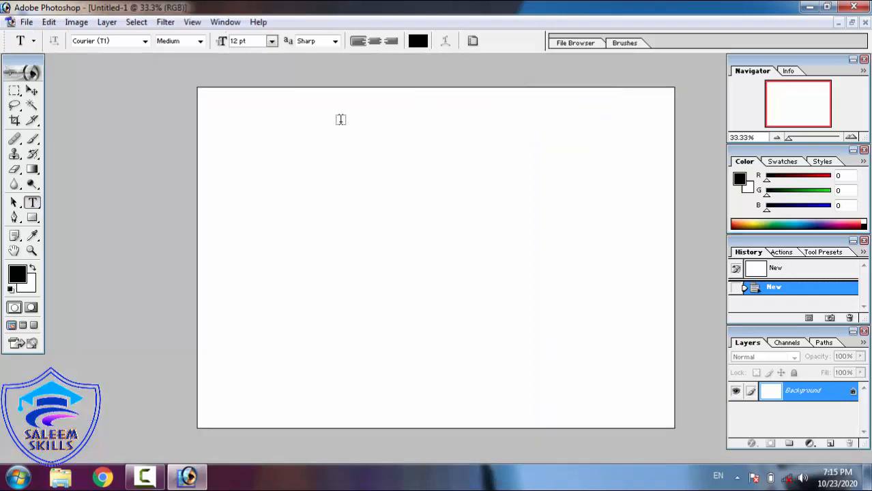
pyautogui.click(266, 171)
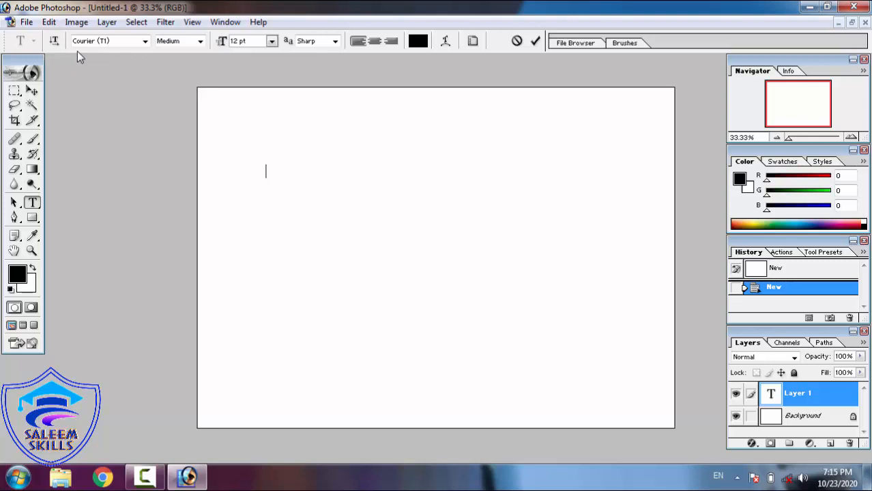
pyautogui.write('PAKISTAN IS ')
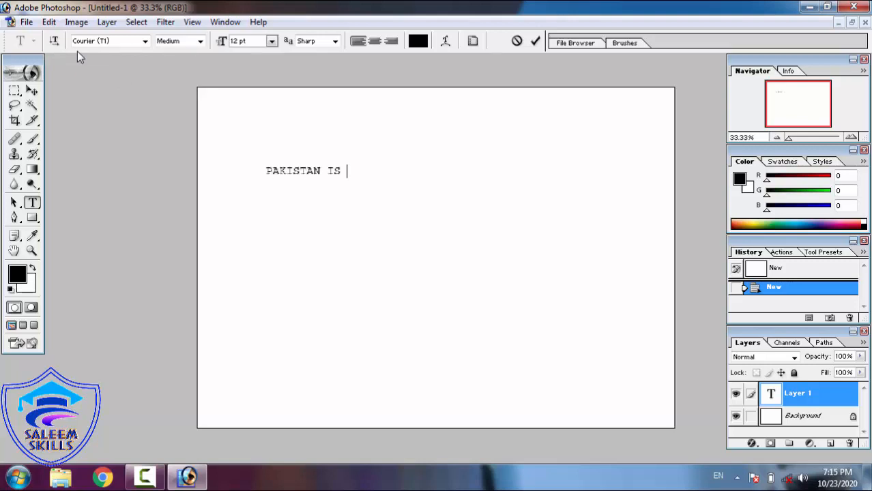
pyautogui.write('OUR COUNTRY.')
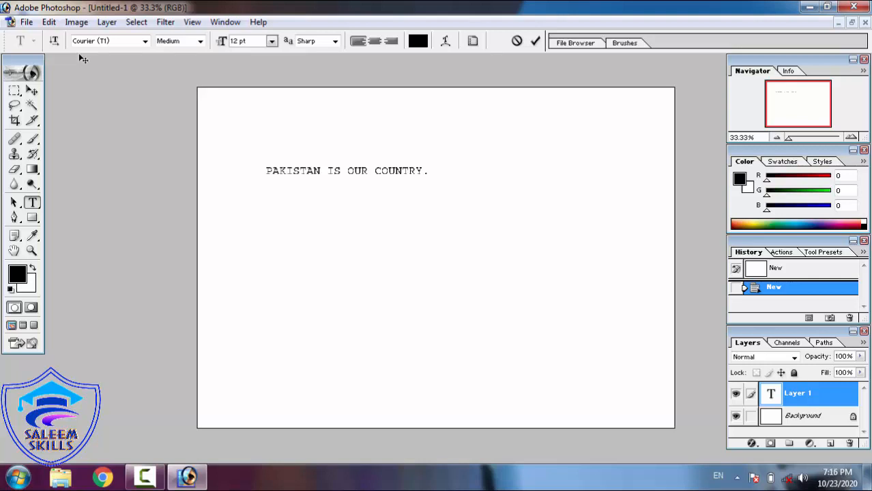
# Try font sizes of 48 pt and 18 pt on the whole sentence and settle on 30 pt.
pyautogui.hotkey('ctrl', 'a')
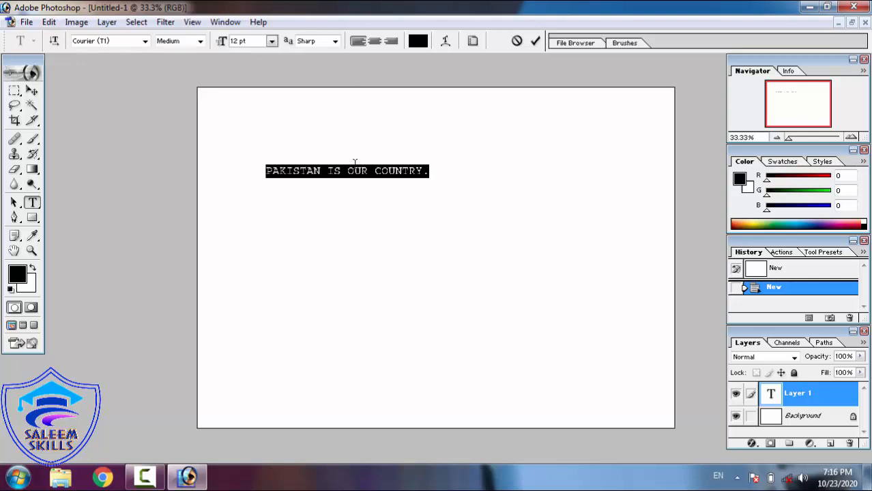
pyautogui.click(51, 23)
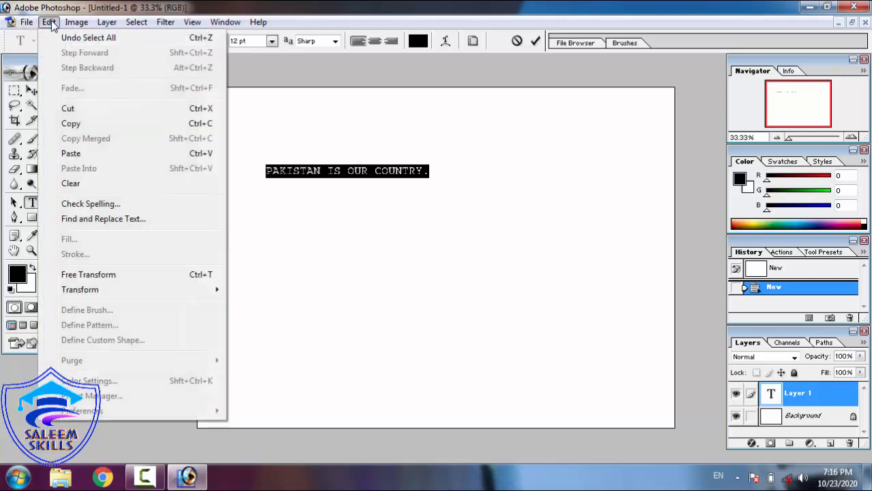
pyautogui.click(50, 23)
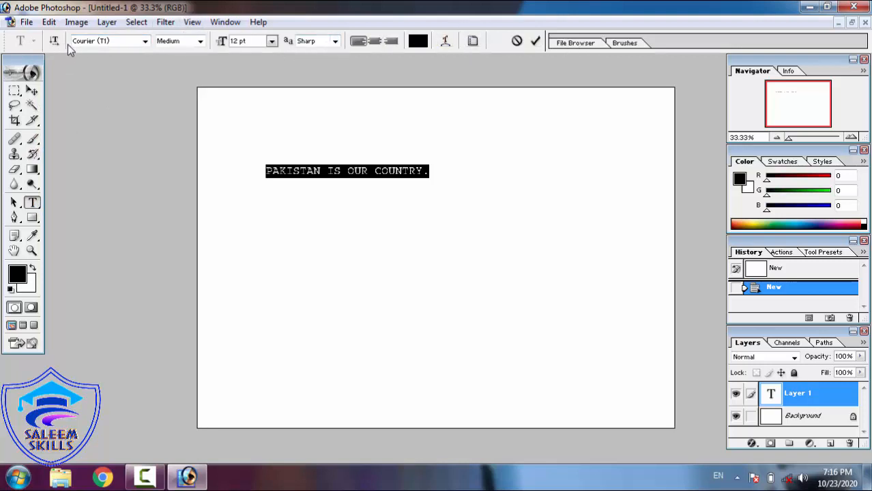
pyautogui.click(272, 43)
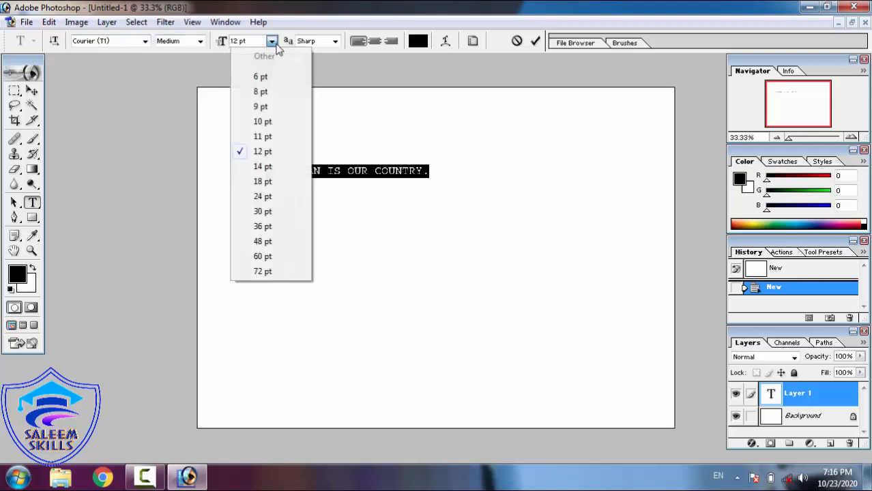
pyautogui.click(266, 242)
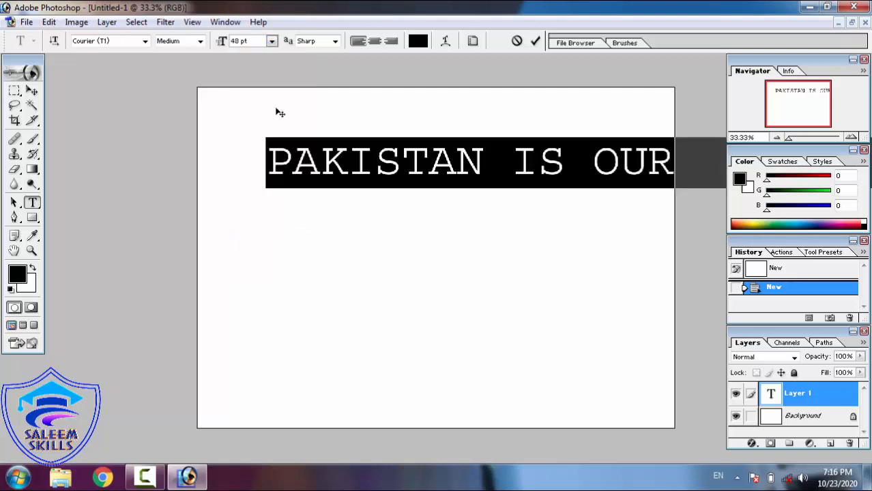
pyautogui.click(271, 42)
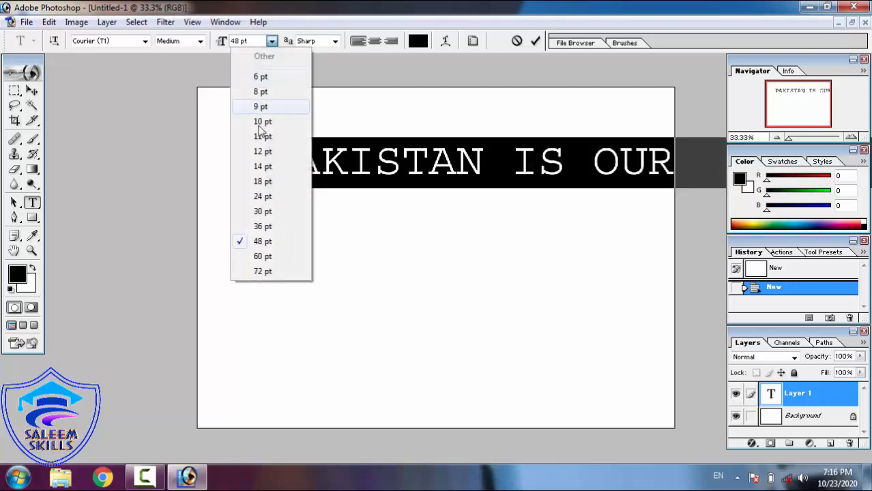
pyautogui.click(263, 182)
pyautogui.click(271, 41)
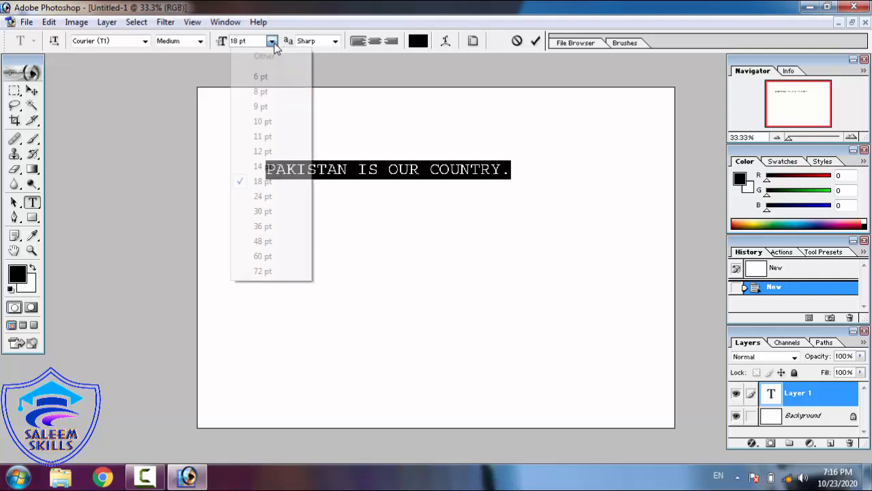
pyautogui.click(265, 212)
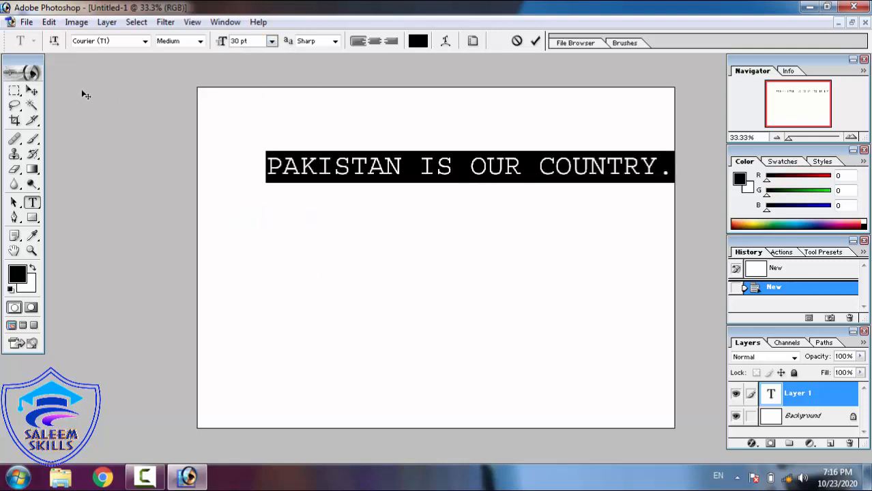
# Commit the text and move it down and to the left so the sentence sits centered across the canvas width.
pyautogui.click(32, 91)
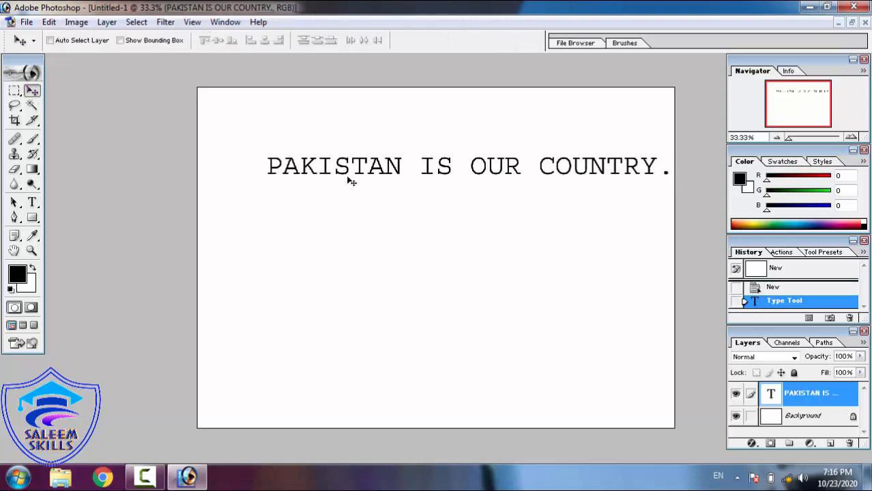
pyautogui.moveTo(346, 180); pyautogui.dragTo(316, 233)
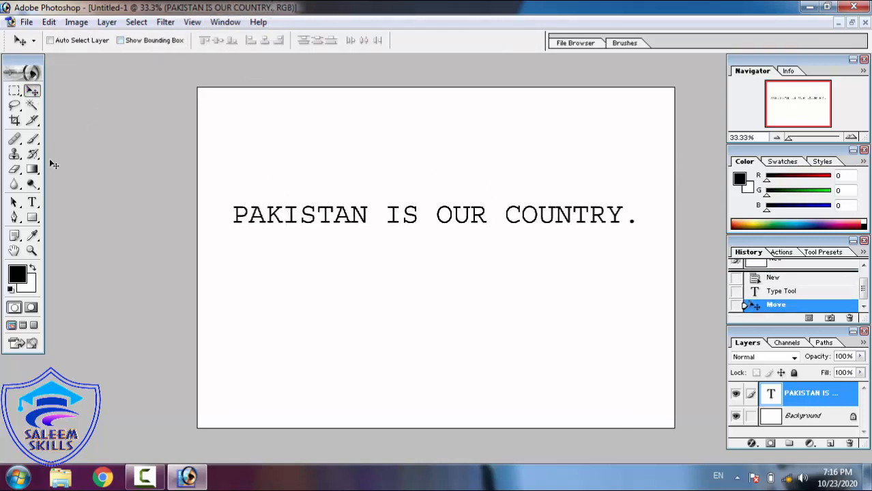
# Reselect the whole sentence for editing and change its font to Courier10 BT.
pyautogui.click(32, 204)
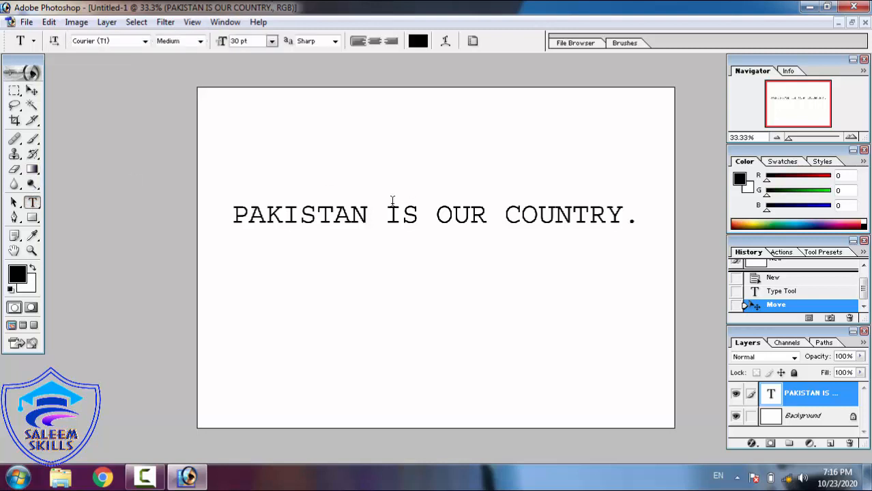
pyautogui.click(361, 216)
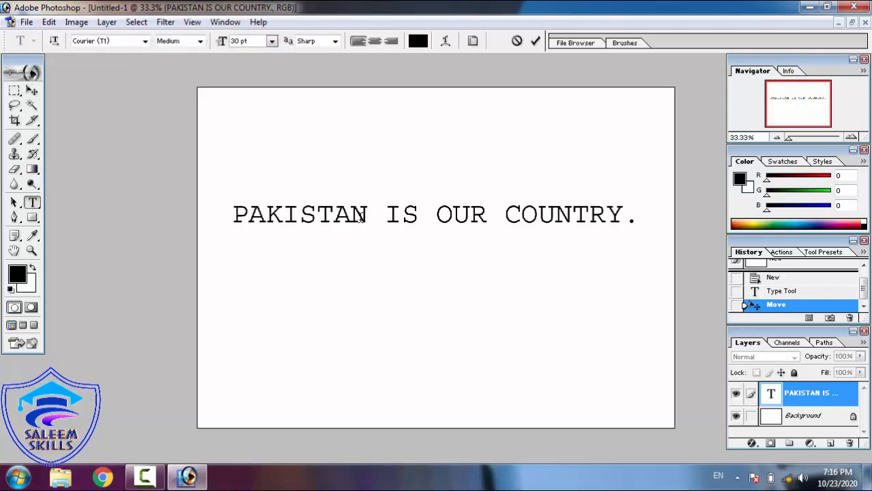
pyautogui.hotkey('ctrl', 'a')
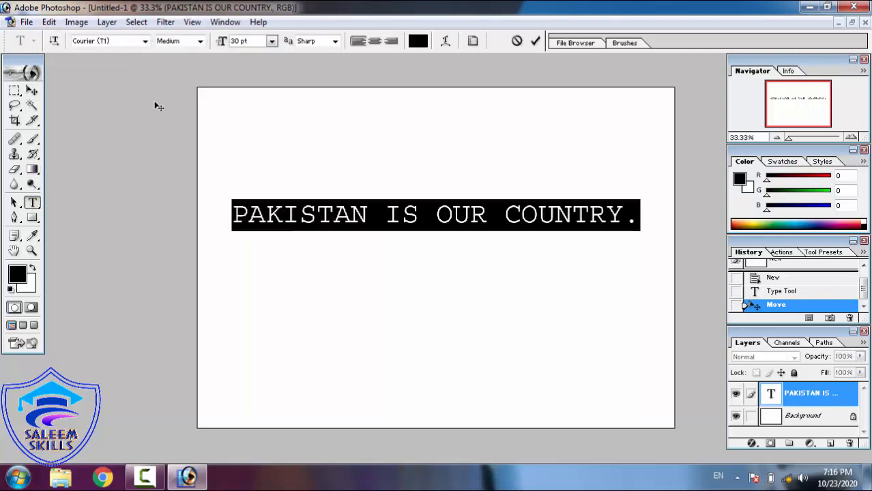
pyautogui.click(200, 41)
pyautogui.click(157, 48)
pyautogui.click(144, 41)
pyautogui.press('Down')
pyautogui.press('Down')
pyautogui.press('Down')
pyautogui.press('Down')
pyautogui.press('Down')
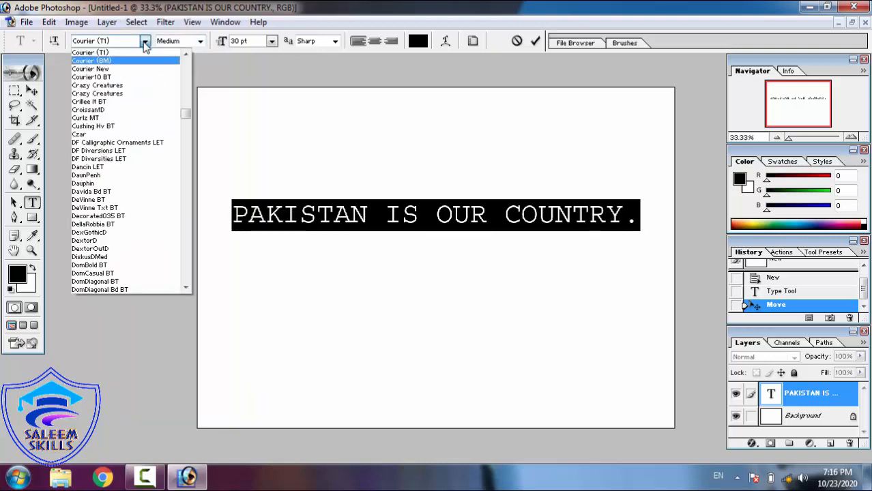
pyautogui.press('Up')
pyautogui.press('Up')
pyautogui.press('Up')
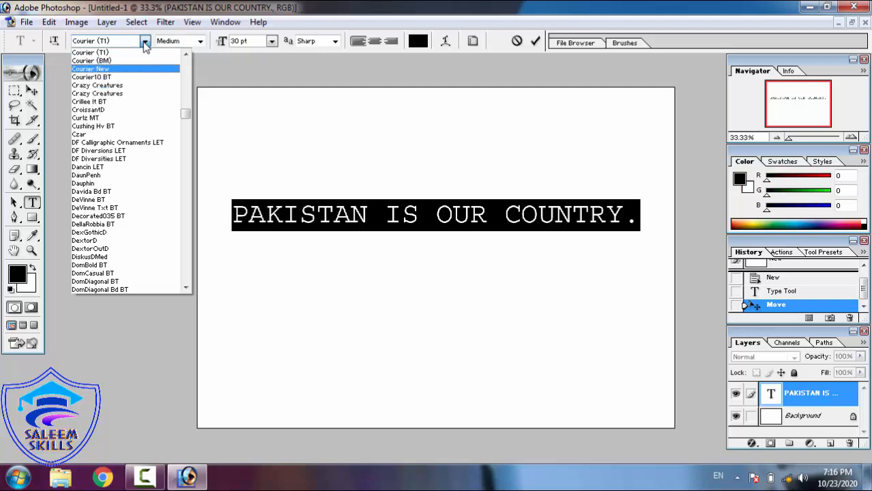
pyautogui.press('Up')
pyautogui.press('Up')
pyautogui.press('Down')
pyautogui.press('Down')
pyautogui.press('Down')
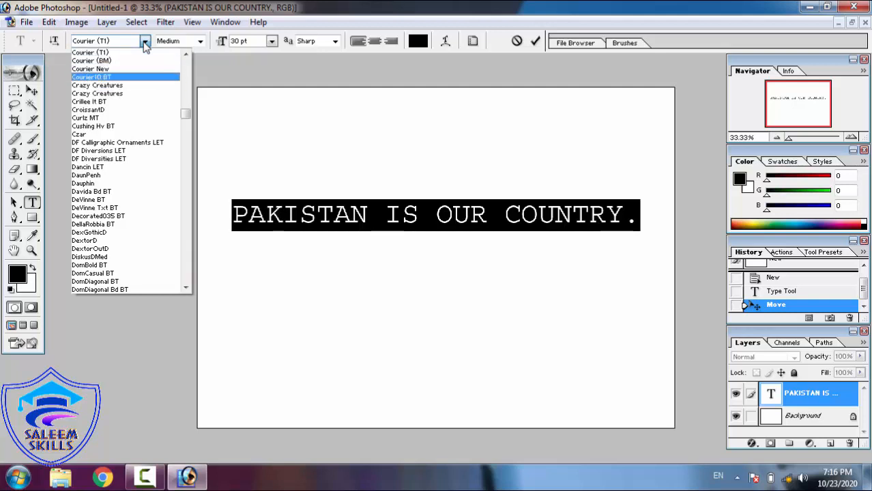
pyautogui.press('Return')
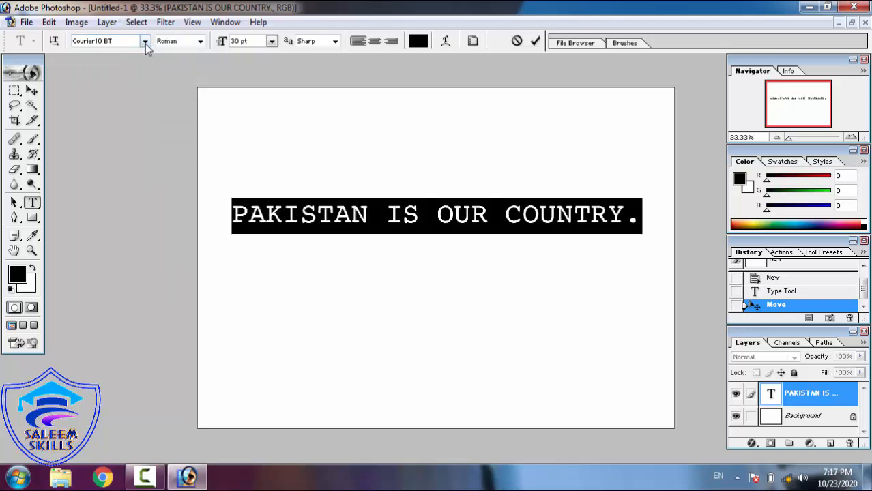
# Apply the Czar font to the selected sentence and step through the following fonts up to DomDiagonal BT.
pyautogui.click(145, 43)
pyautogui.click(110, 111)
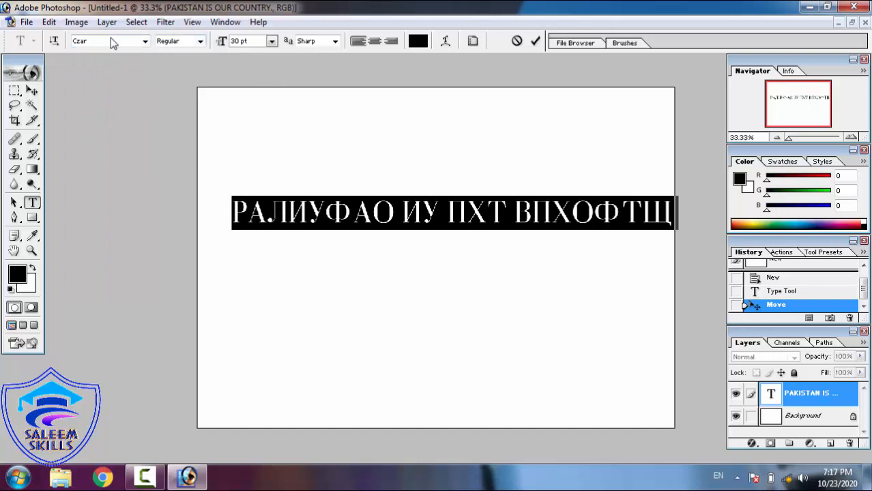
pyautogui.press('Down')
pyautogui.press('Down')
pyautogui.press('Down')
pyautogui.press('Down')
pyautogui.press('Down')
pyautogui.press('Down')
pyautogui.press('Down')
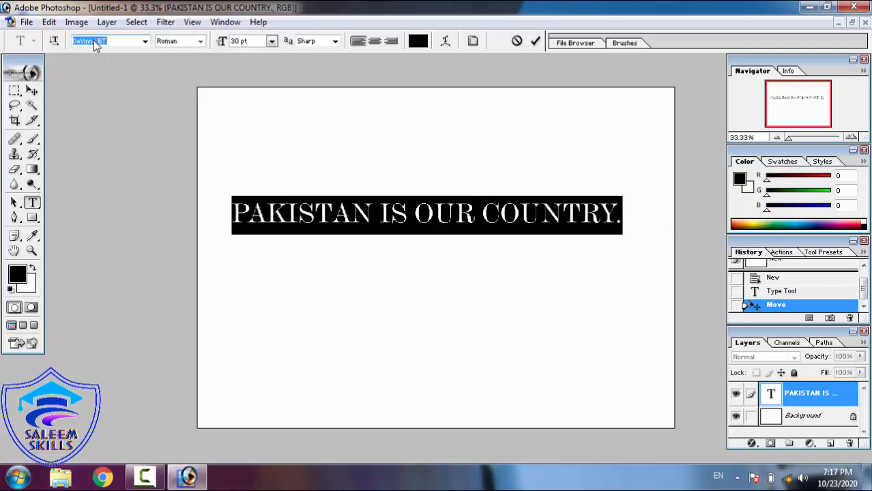
pyautogui.press('Down')
pyautogui.press('Down')
pyautogui.press('Down')
pyautogui.press('Down')
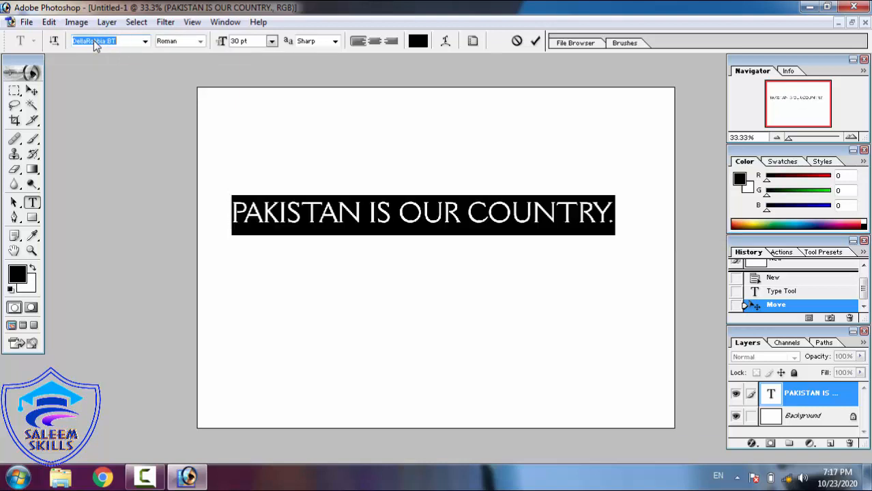
pyautogui.press('Down')
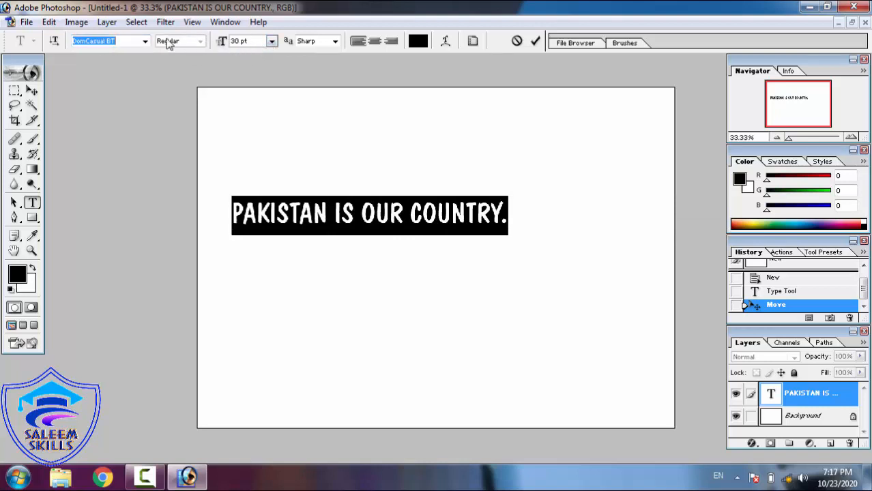
pyautogui.press('Down')
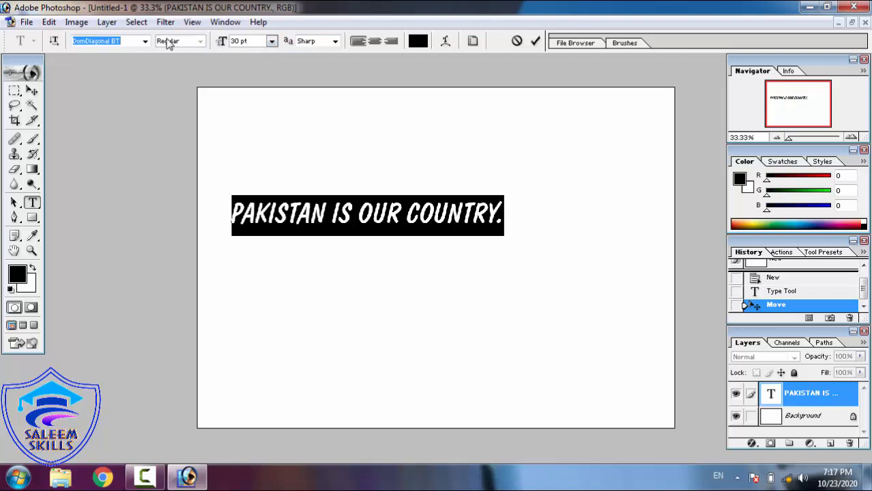
# Set the selected sentence to 36 pt and change its font to Dutch766 BT.
pyautogui.click(272, 42)
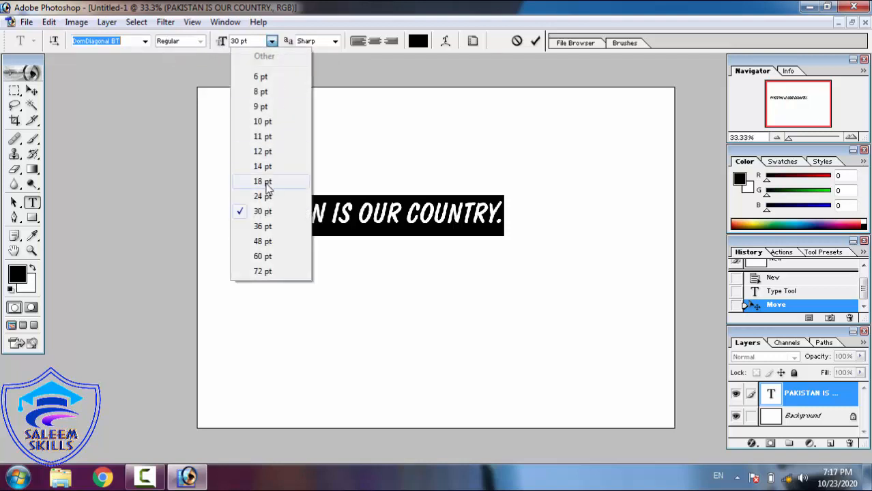
pyautogui.click(267, 226)
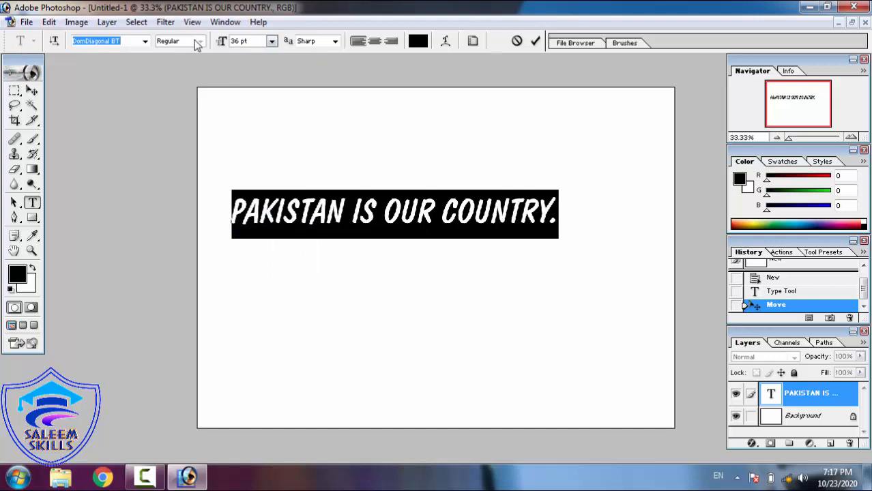
pyautogui.click(145, 42)
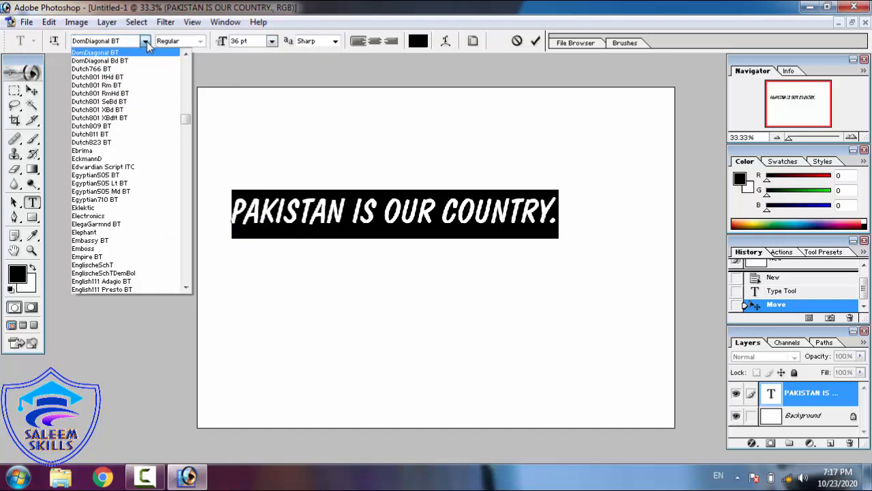
pyautogui.click(121, 42)
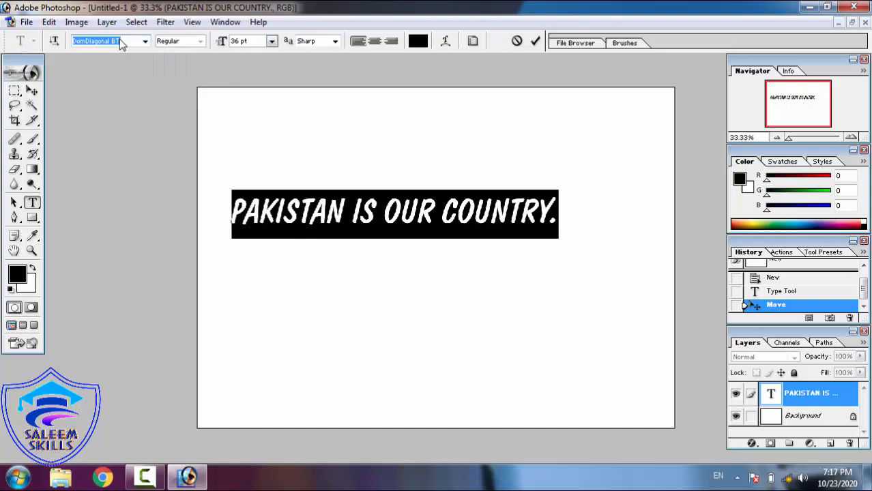
pyautogui.press('Down')
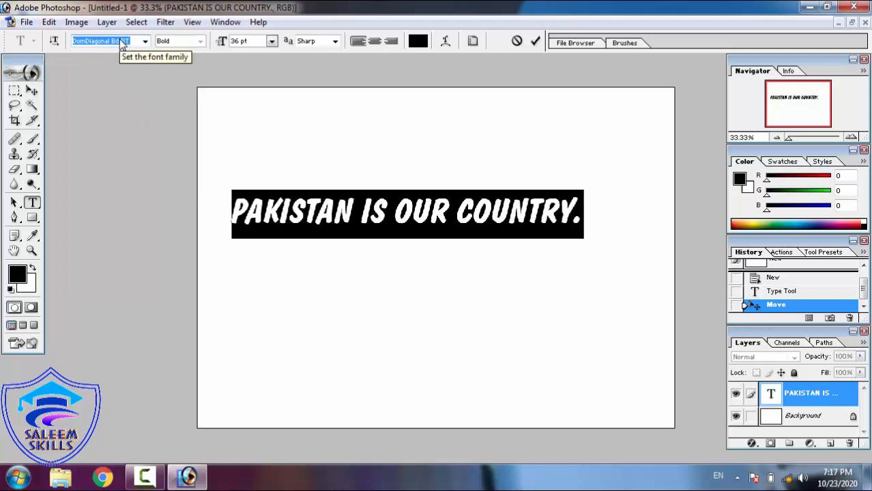
pyautogui.press('Down')
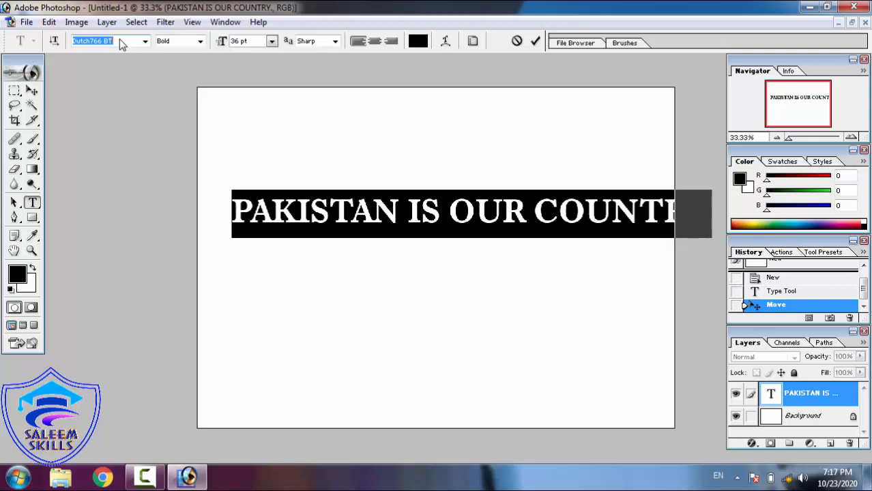
# Try the Roman and Italic styles on the selected sentence and return it to Bold.
pyautogui.click(200, 42)
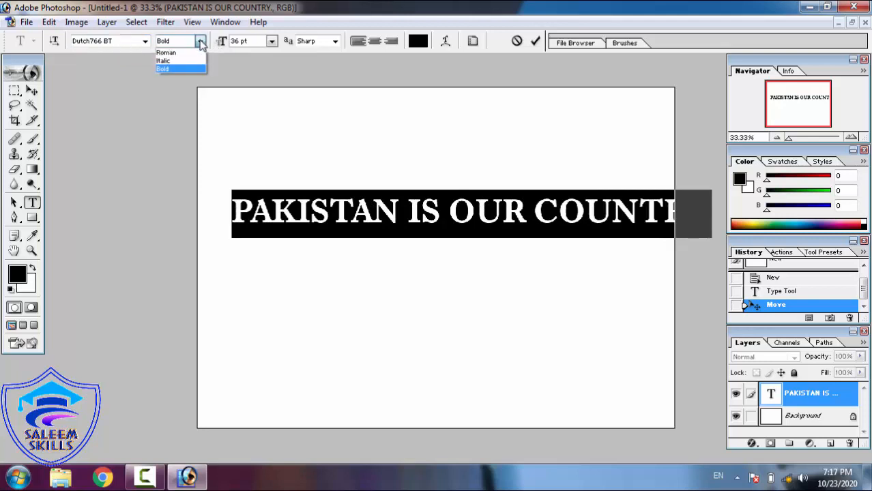
pyautogui.click(171, 53)
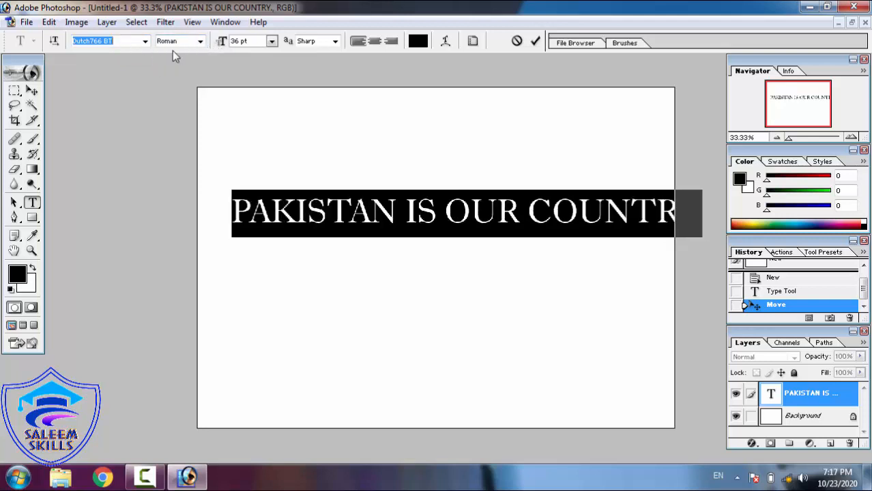
pyautogui.click(200, 41)
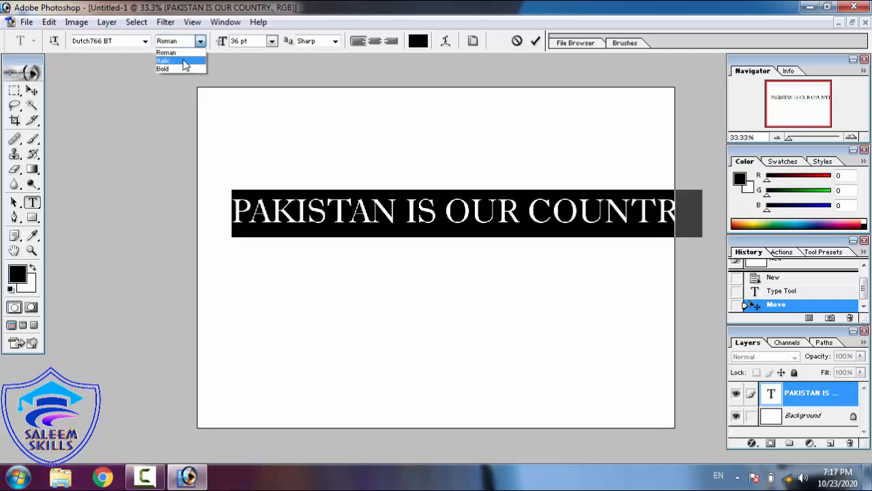
pyautogui.click(183, 61)
pyautogui.click(199, 42)
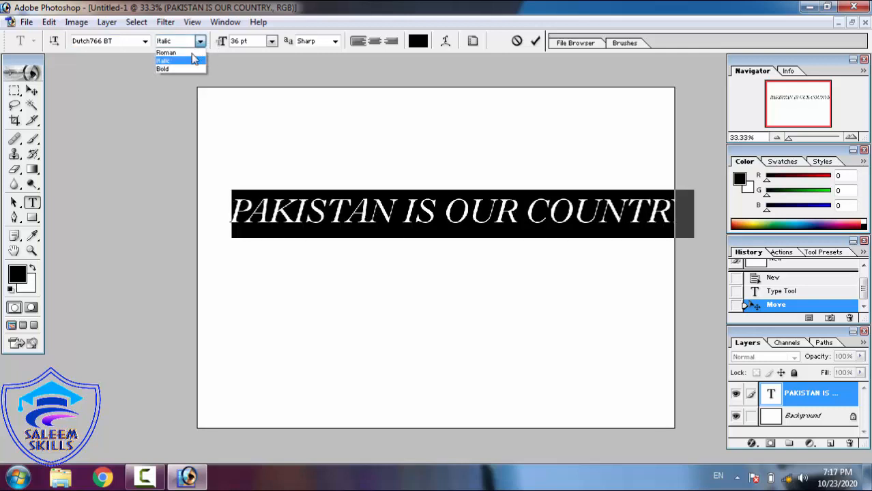
pyautogui.click(179, 69)
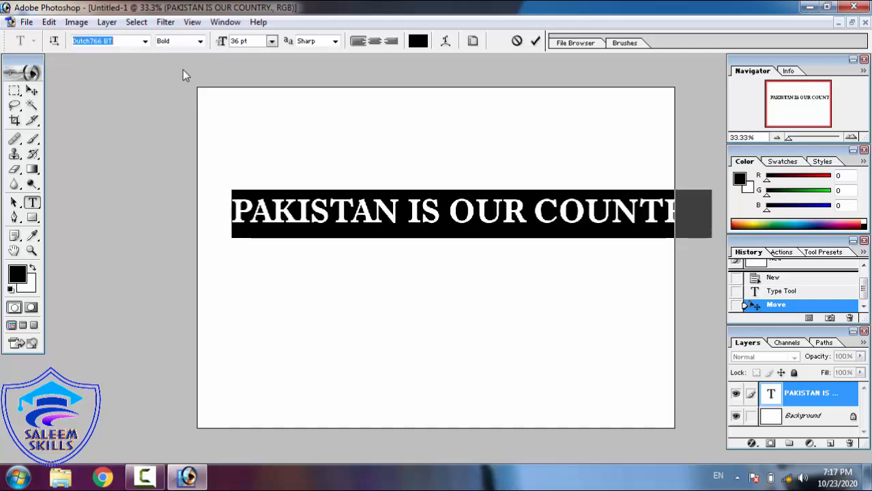
pyautogui.click(272, 42)
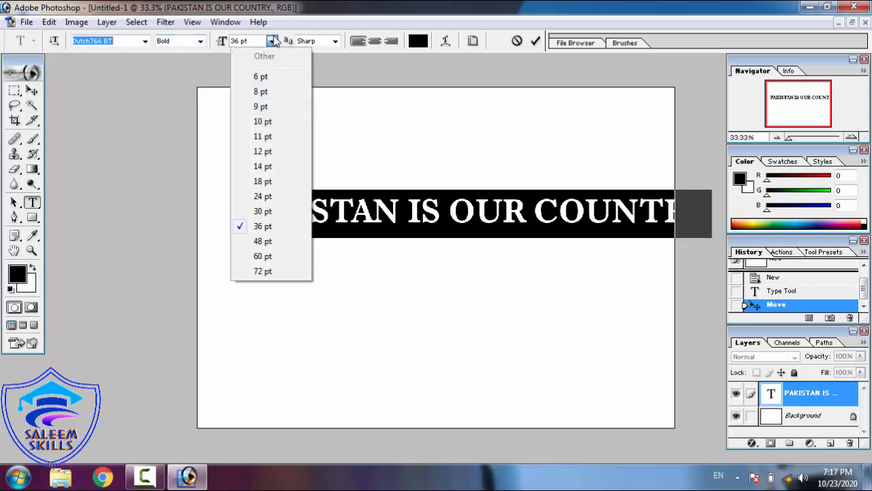
pyautogui.click(273, 42)
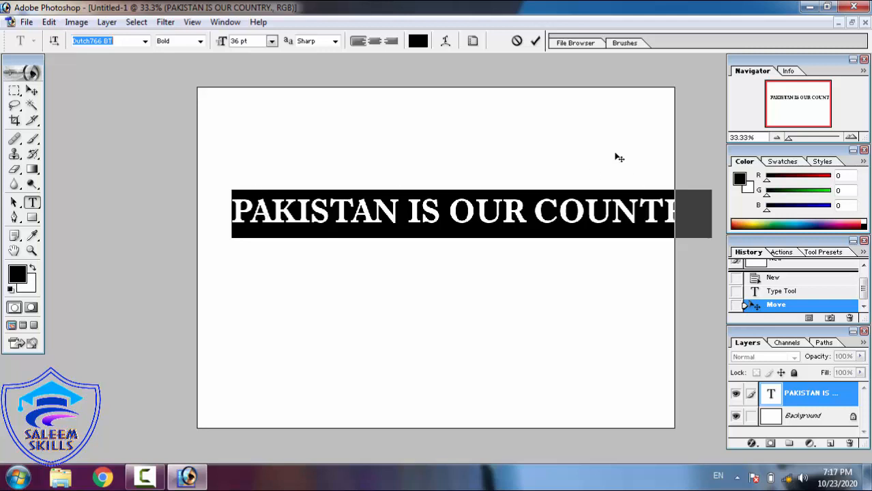
# Commit the text edit and move the sentence left and slightly up, close to the canvas's left edge.
pyautogui.click(536, 42)
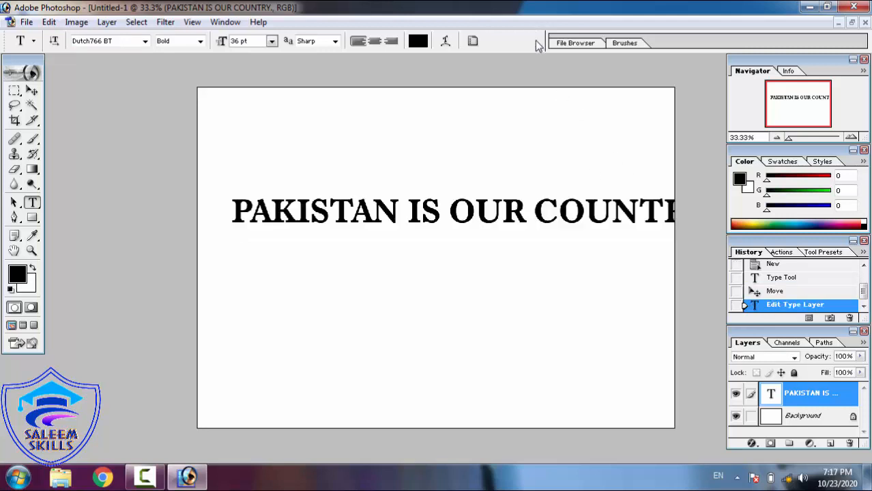
pyautogui.click(31, 92)
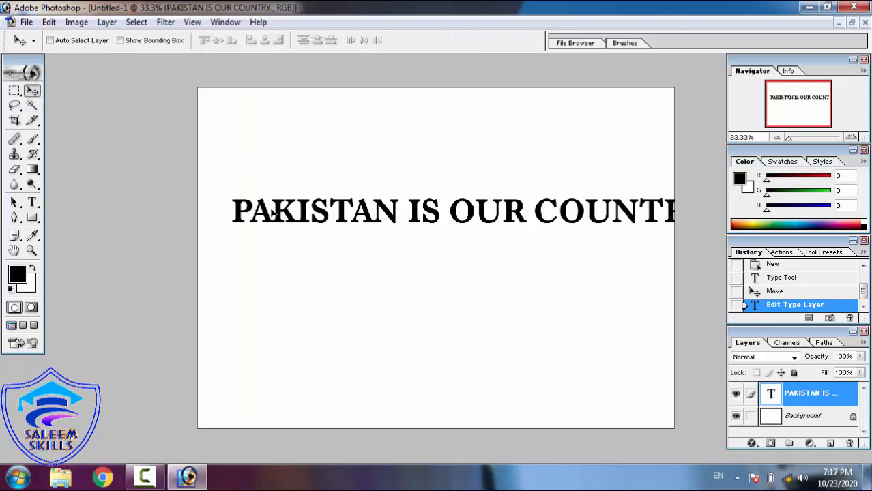
pyautogui.moveTo(273, 213); pyautogui.dragTo(248, 209)
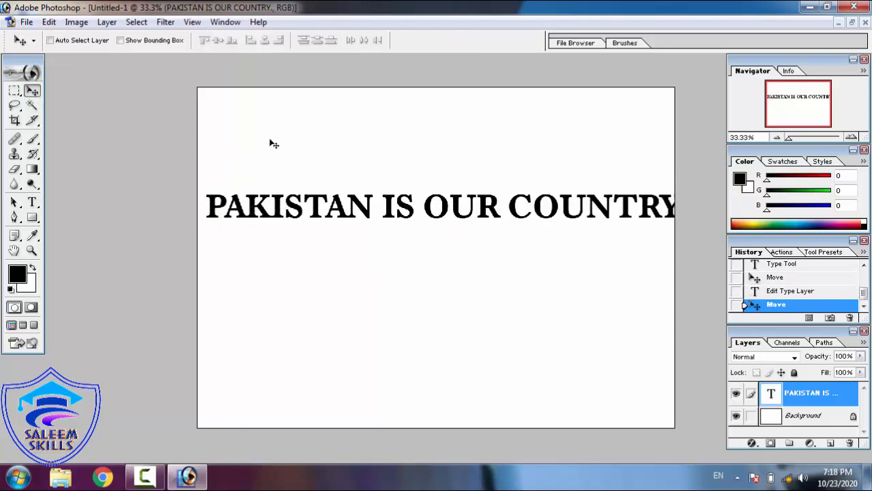
# Show the bounding box, scale the sentence to about 95% width and 187% height to fit the canvas, and apply the transformation.
pyautogui.click(139, 42)
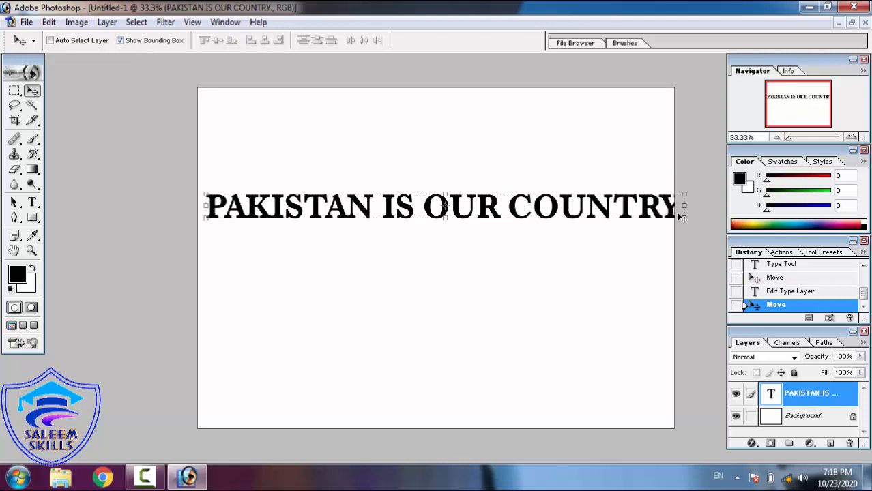
pyautogui.moveTo(684, 218); pyautogui.dragTo(662, 239)
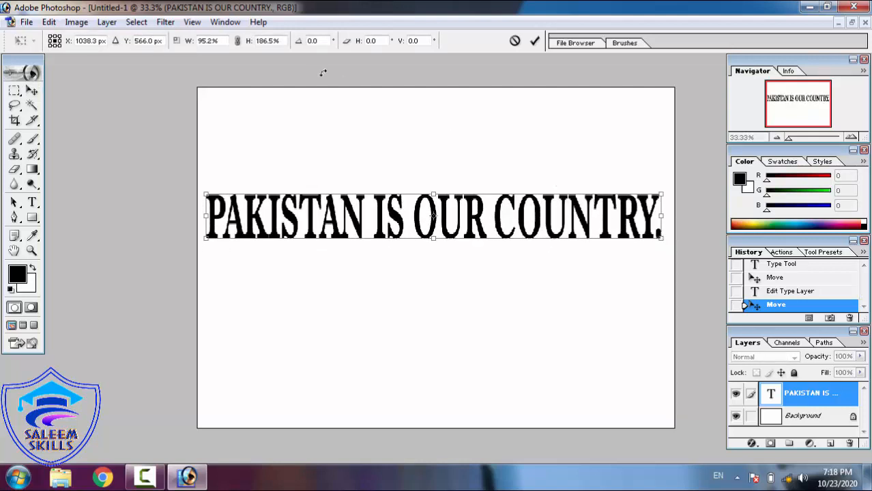
pyautogui.click(32, 203)
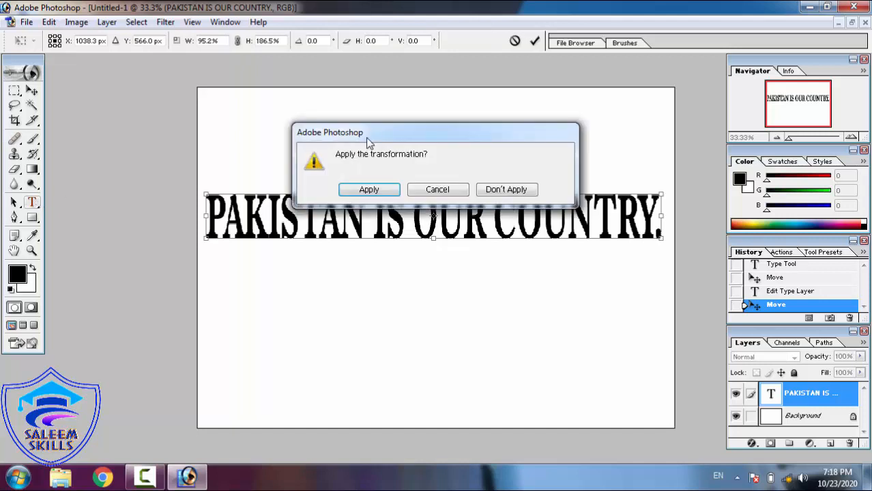
pyautogui.click(369, 189)
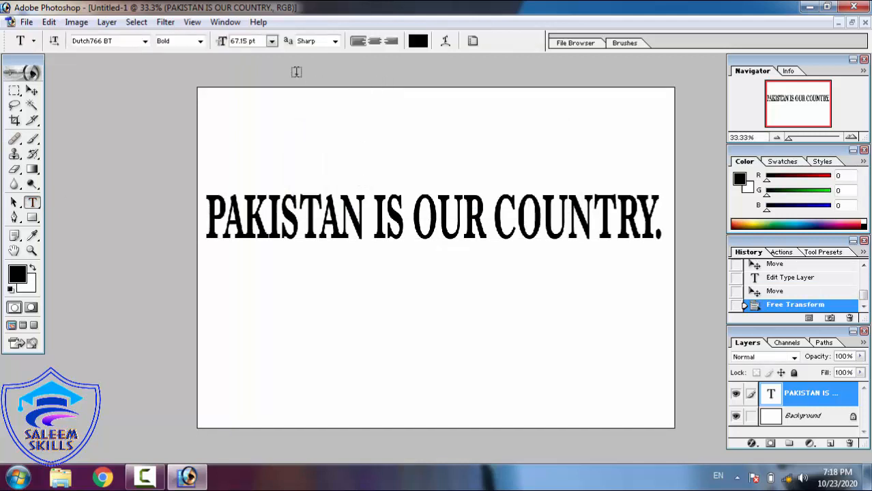
# Try the None anti-aliasing method on the sentence and set it back to Sharp.
pyautogui.click(335, 41)
pyautogui.click(315, 55)
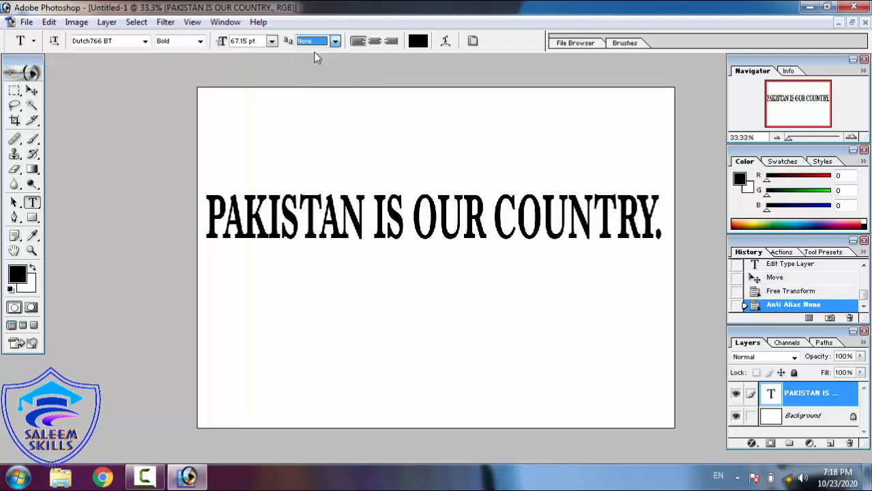
pyautogui.click(334, 42)
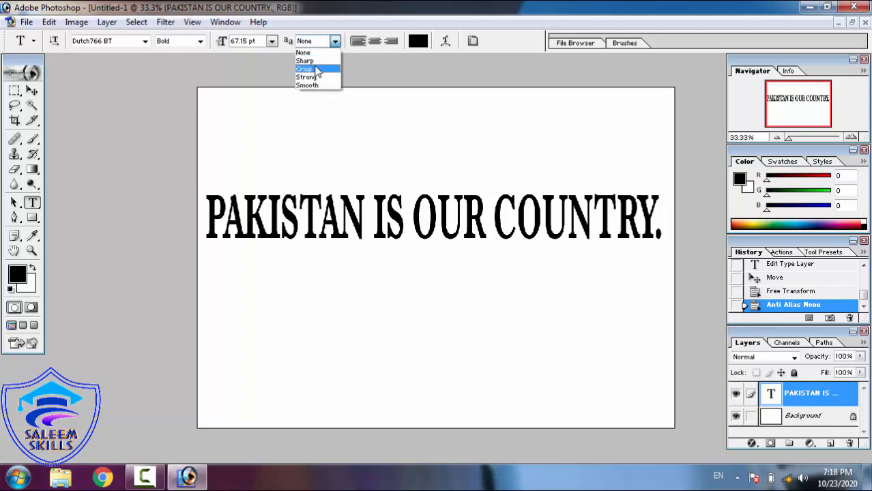
pyautogui.click(308, 61)
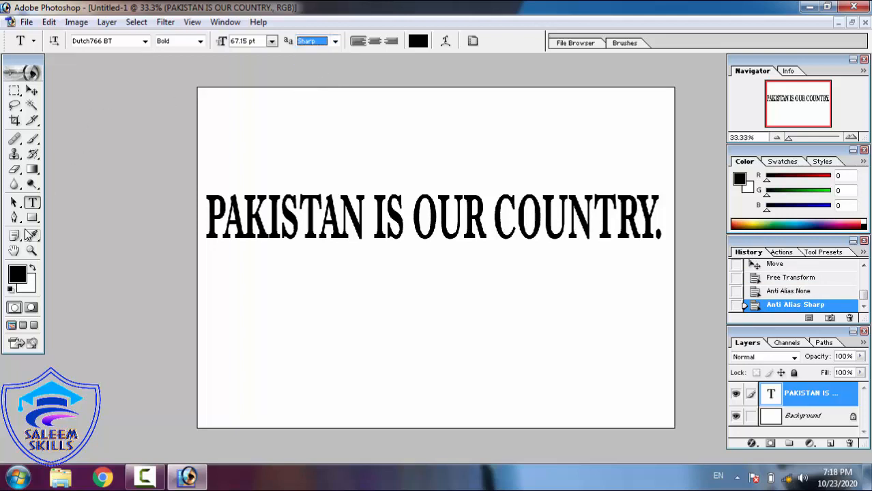
# Compare None and Sharp anti-aliasing on the enlarged first letters of the sentence, ending on Sharp.
pyautogui.click(30, 251)
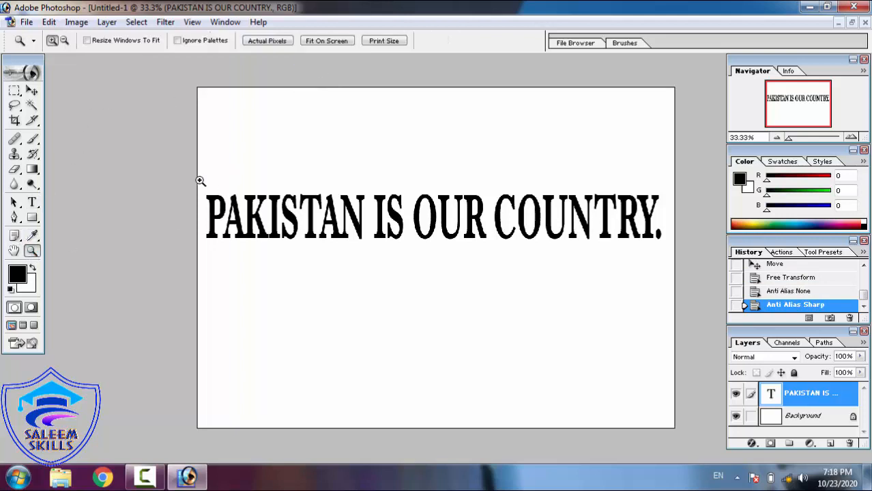
pyautogui.moveTo(200, 181); pyautogui.dragTo(283, 228)
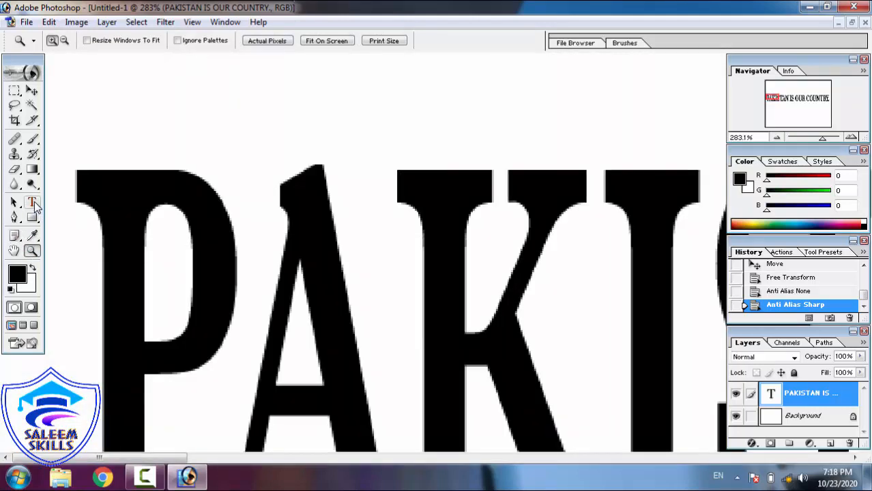
pyautogui.click(32, 203)
pyautogui.click(334, 42)
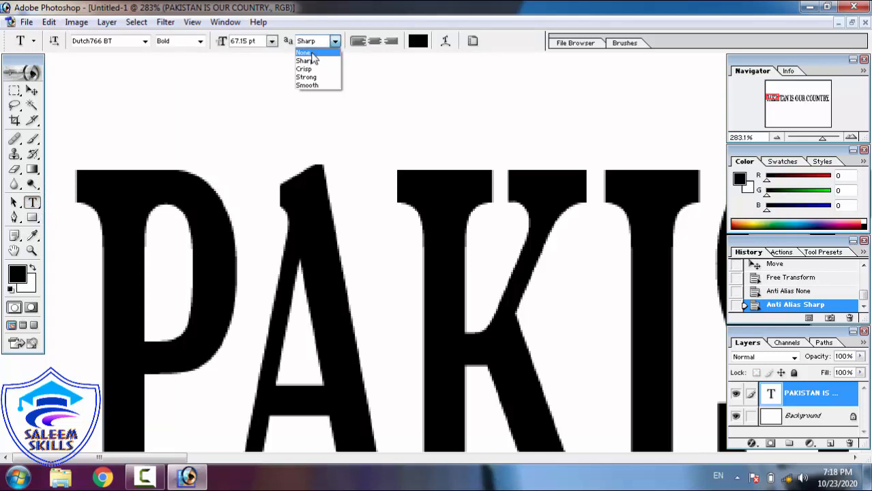
pyautogui.click(311, 54)
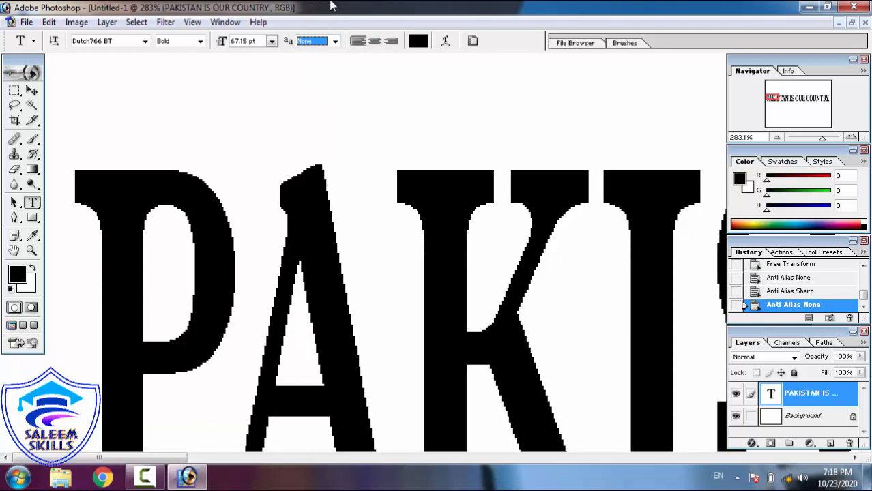
pyautogui.click(334, 41)
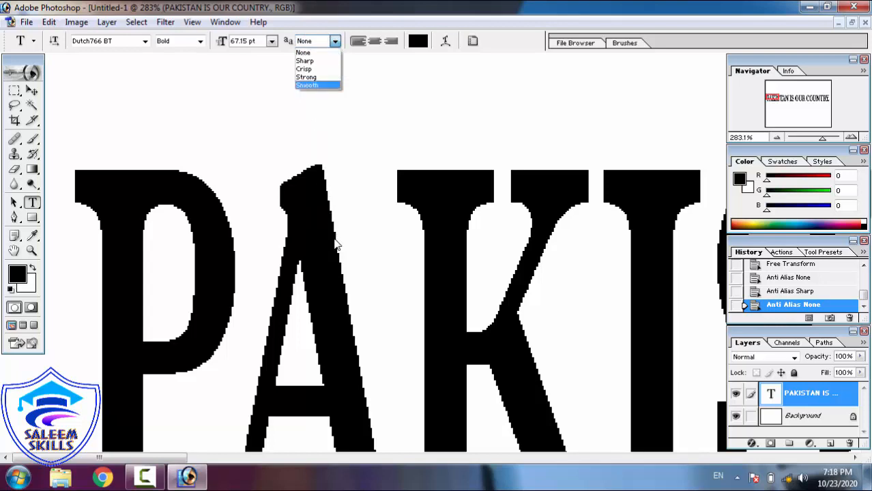
pyautogui.click(316, 63)
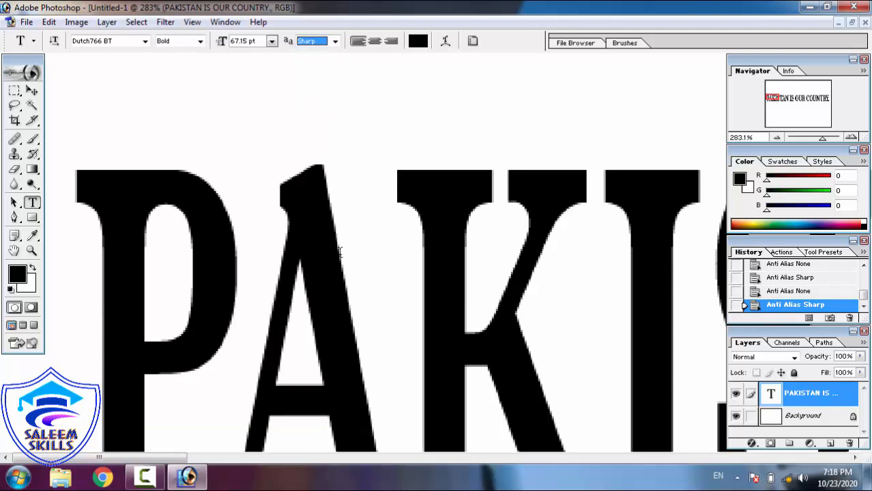
# Apply the Crisp and Strong anti-aliasing methods to the sentence in turn and end with Smooth.
pyautogui.click(335, 41)
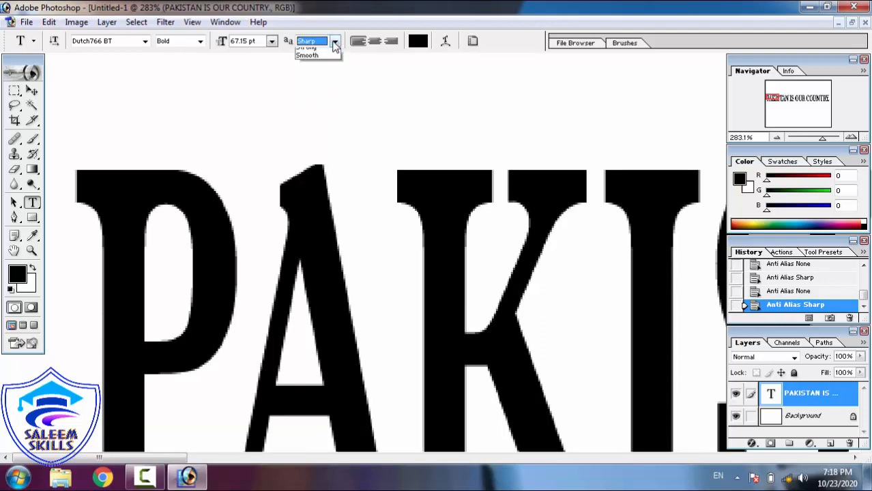
pyautogui.click(319, 71)
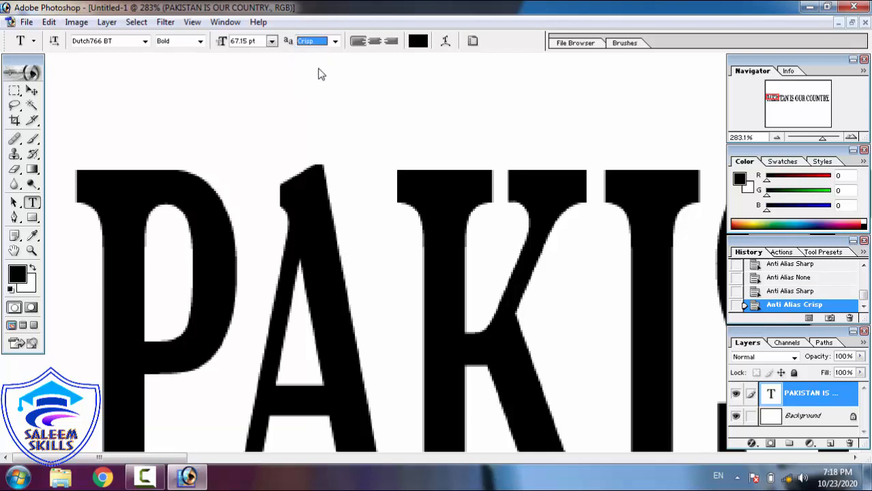
pyautogui.click(335, 43)
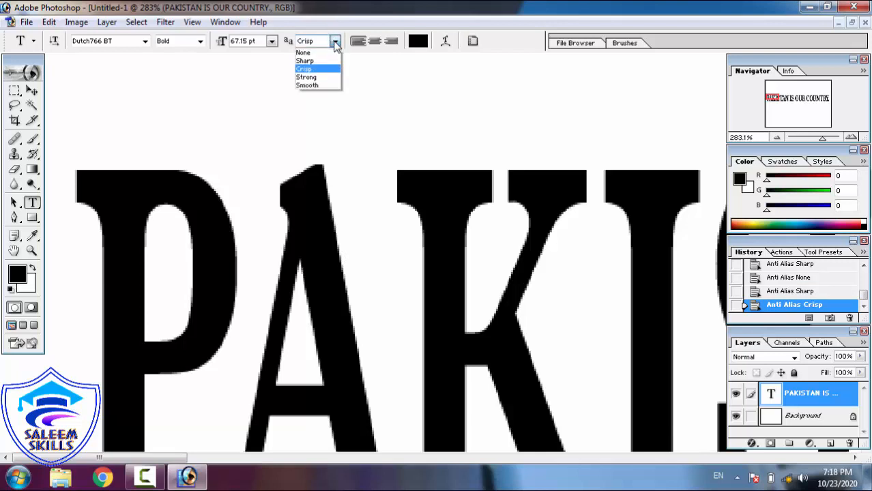
pyautogui.click(320, 78)
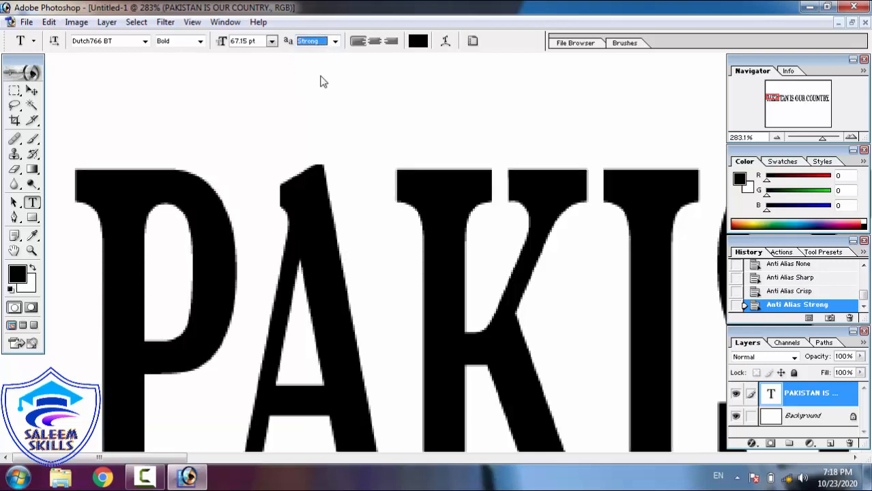
pyautogui.click(335, 42)
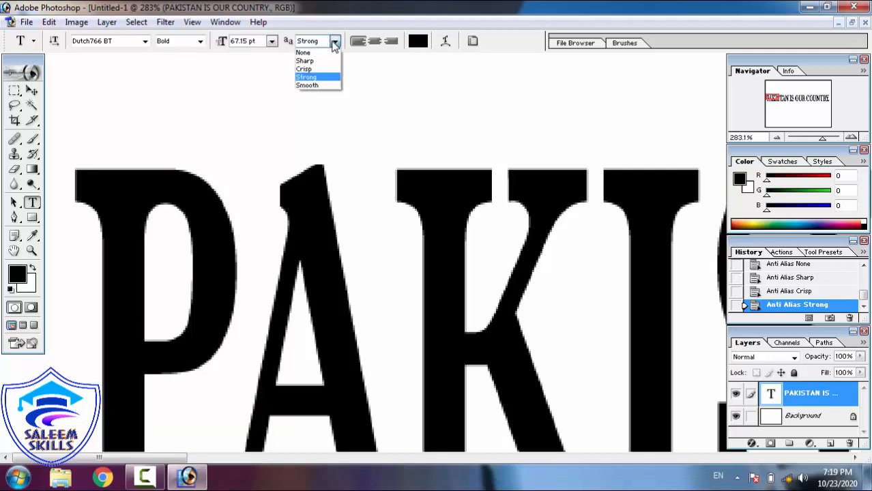
pyautogui.click(320, 85)
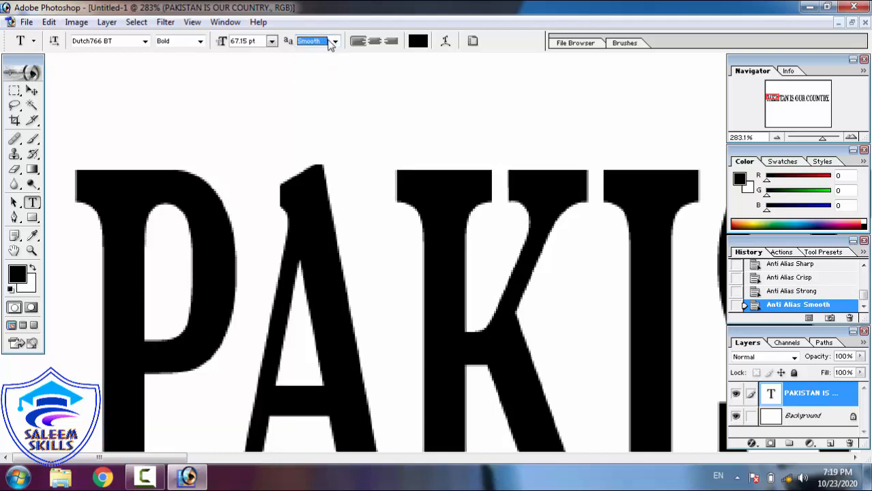
# Switch the sentence's anti-aliasing method to Sharp and try to change it to None.
pyautogui.click(334, 42)
pyautogui.click(321, 63)
pyautogui.click(318, 55)
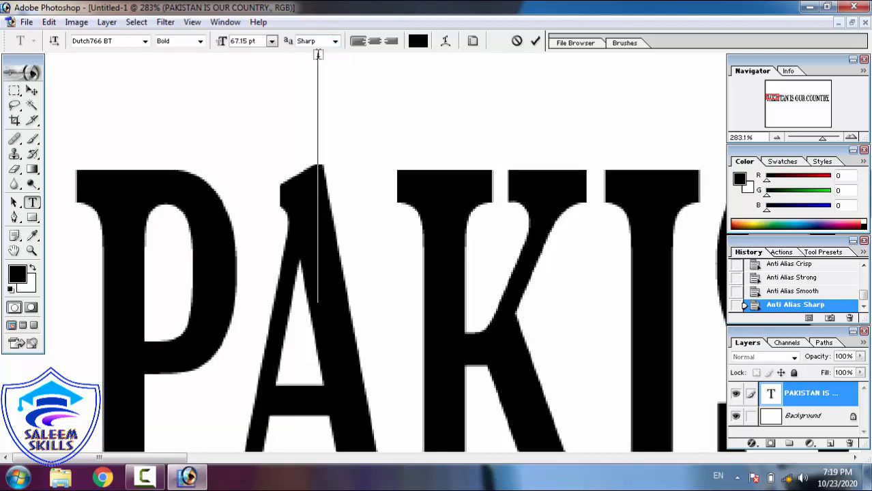
pyautogui.click(334, 42)
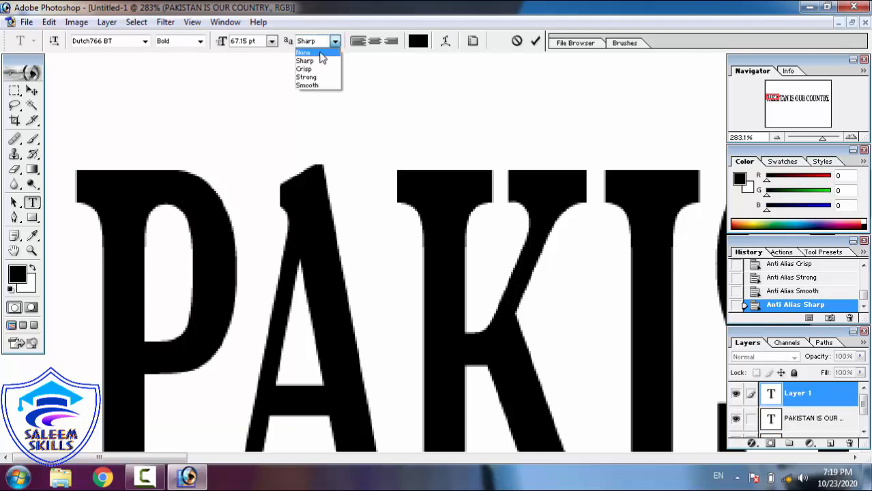
pyautogui.click(320, 53)
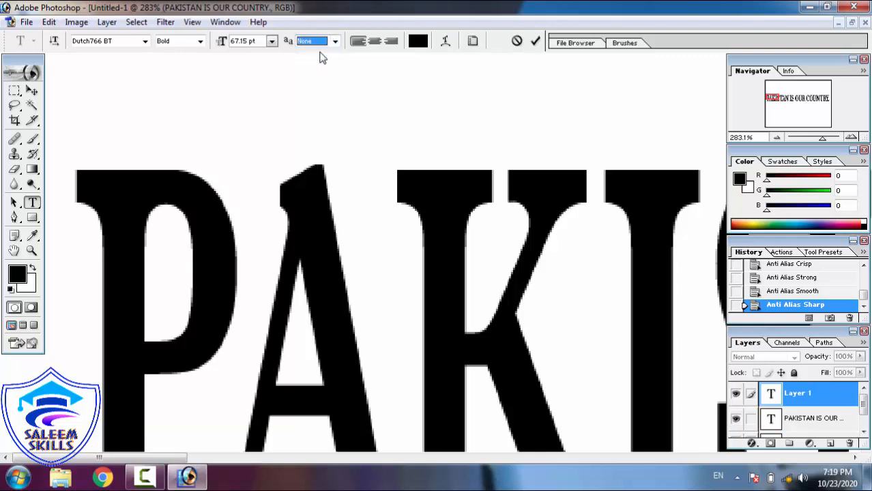
pyautogui.press('Return')
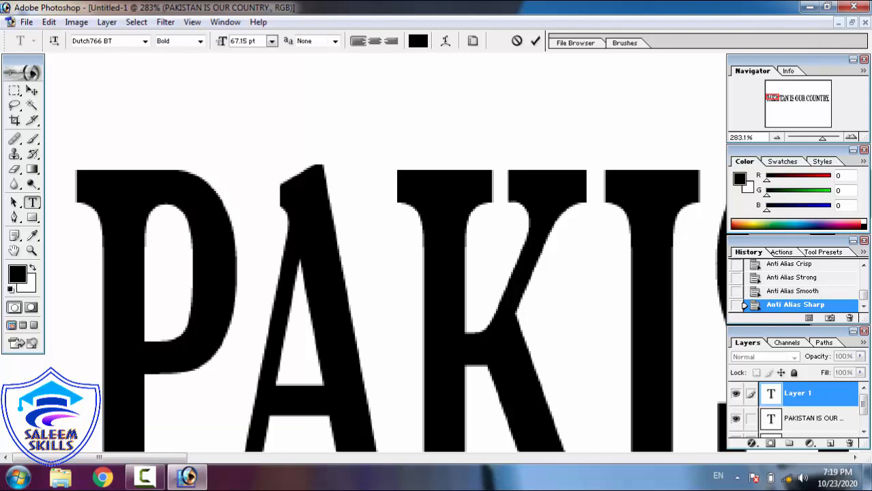
# Make the sentence's layer active, set its anti-aliasing method to None, and fit the whole image on screen.
pyautogui.click(790, 421)
pyautogui.click(790, 421)
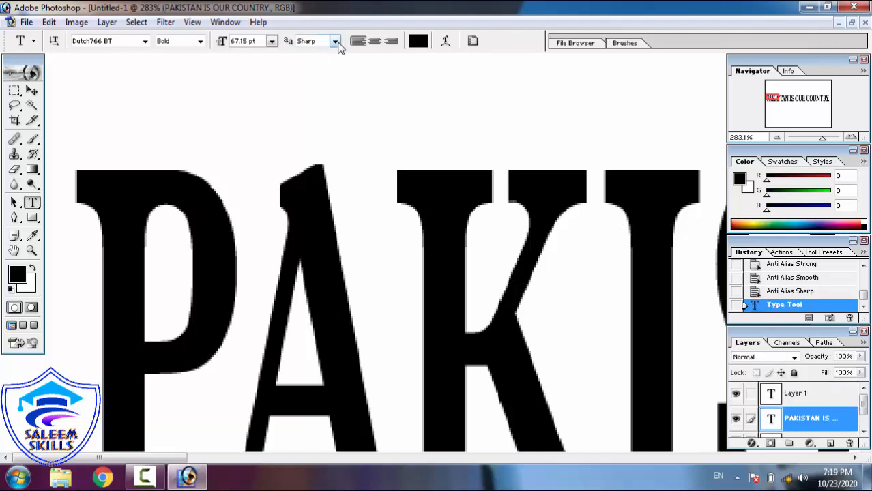
pyautogui.click(335, 42)
pyautogui.click(318, 54)
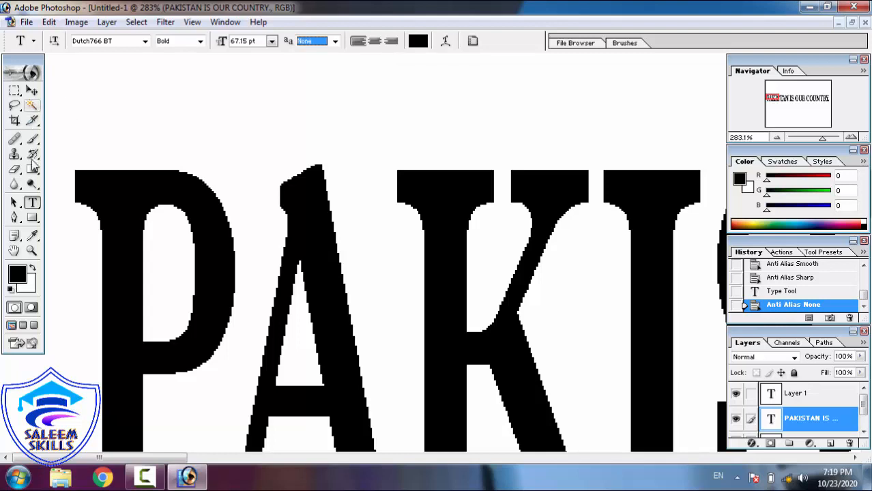
pyautogui.click(32, 250)
pyautogui.rightClick(143, 194)
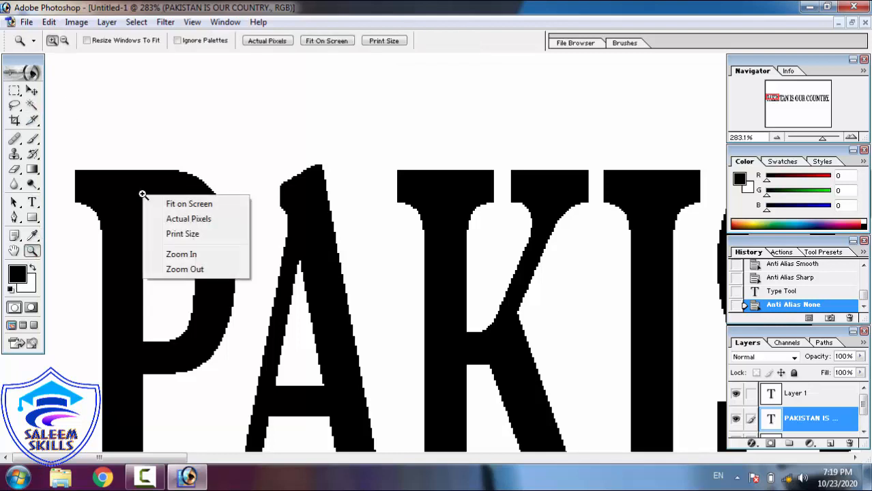
pyautogui.click(178, 205)
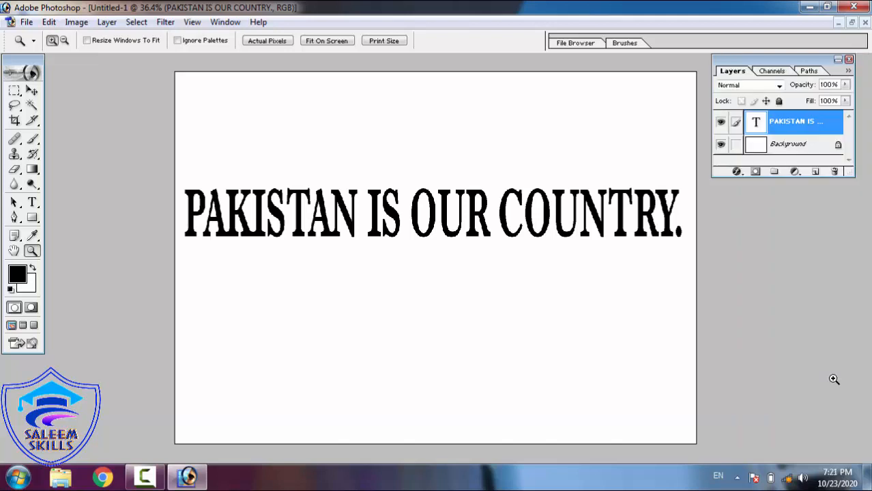
# Select the whole sentence, change its text color to bright red, and commit the edit.
pyautogui.click(32, 203)
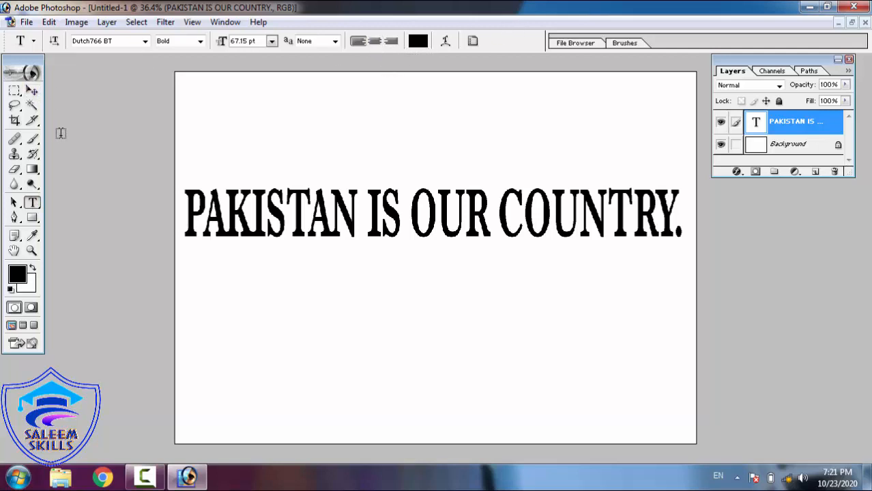
pyautogui.click(289, 211)
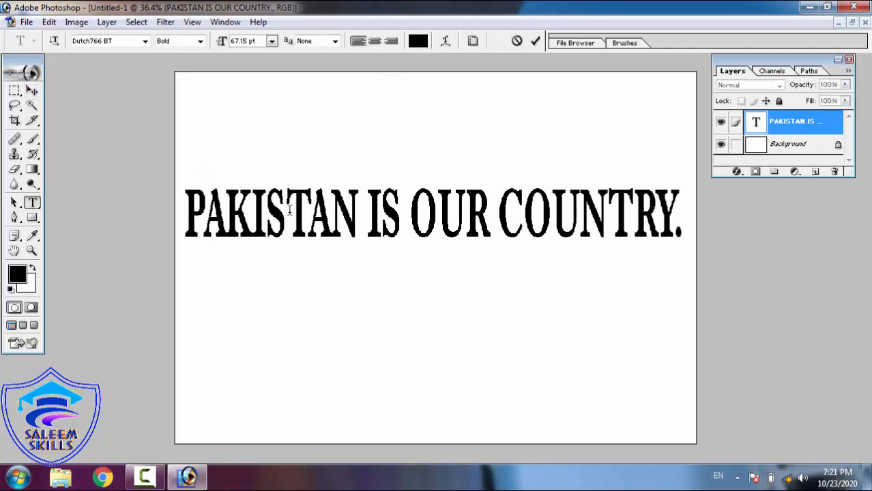
pyautogui.hotkey('ctrl', 'a')
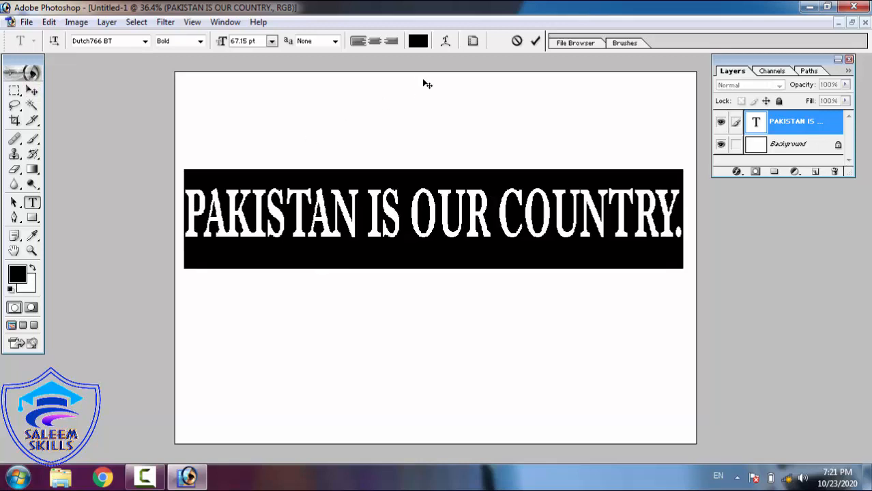
pyautogui.click(418, 41)
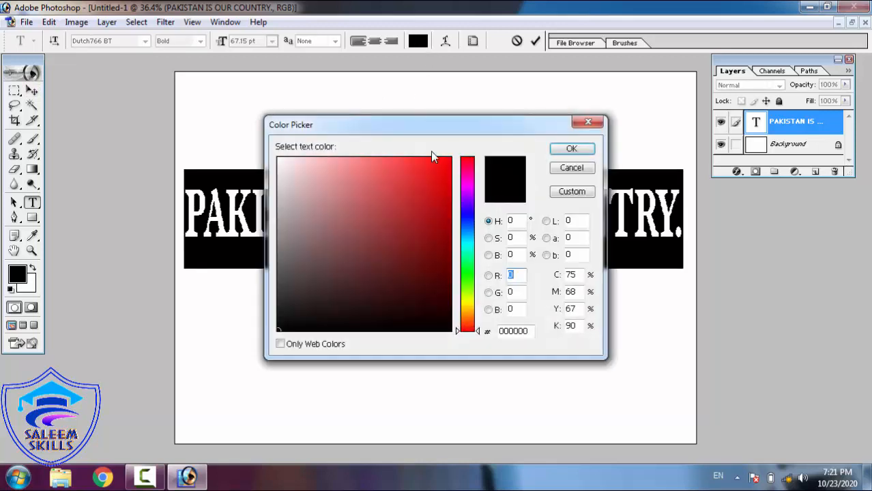
pyautogui.moveTo(418, 171); pyautogui.dragTo(518, 154)
pyautogui.click(562, 151)
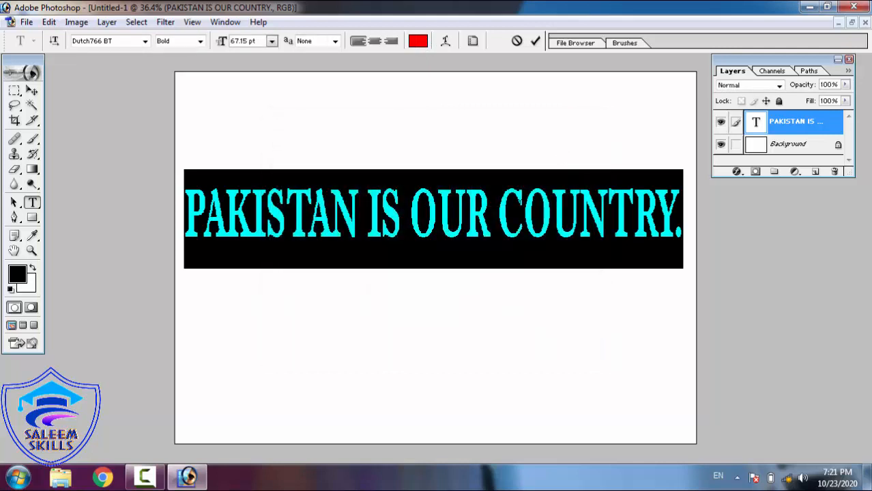
pyautogui.click(535, 41)
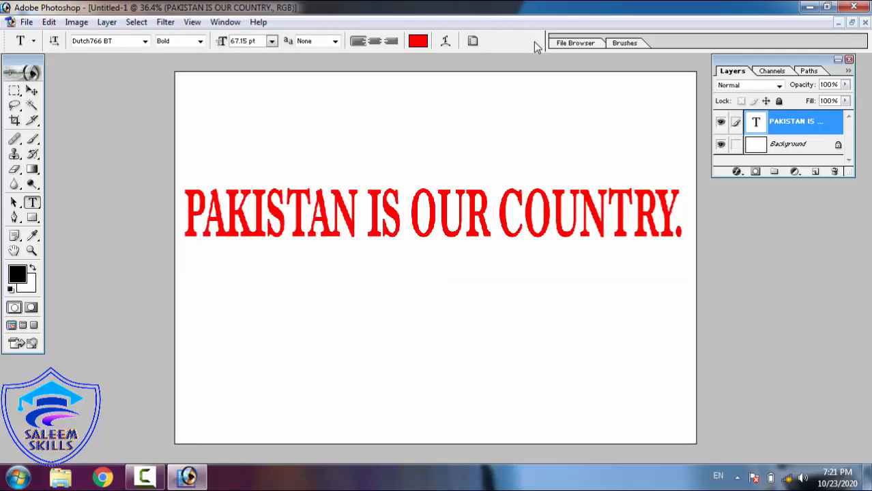
# Change the sentence's text color to dark green, 146803.
pyautogui.click(417, 41)
pyautogui.click(466, 277)
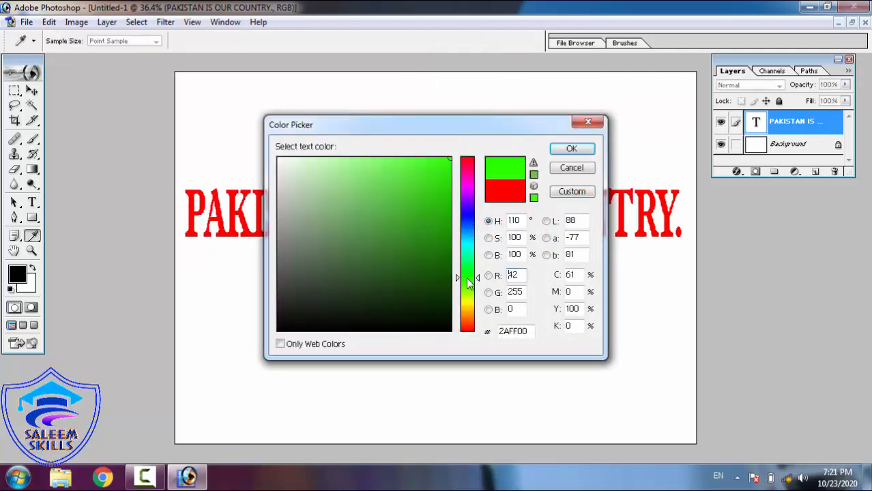
pyautogui.click(428, 207)
pyautogui.moveTo(431, 208); pyautogui.dragTo(442, 242)
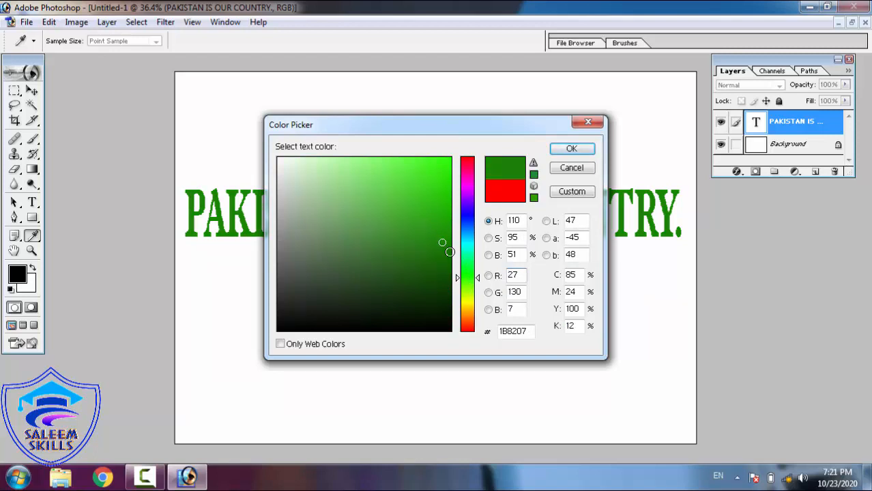
pyautogui.click(445, 260)
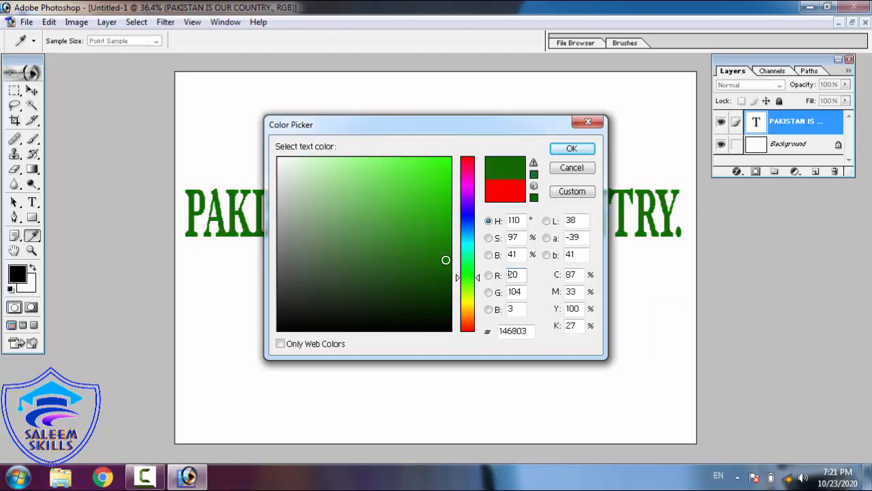
pyautogui.click(557, 149)
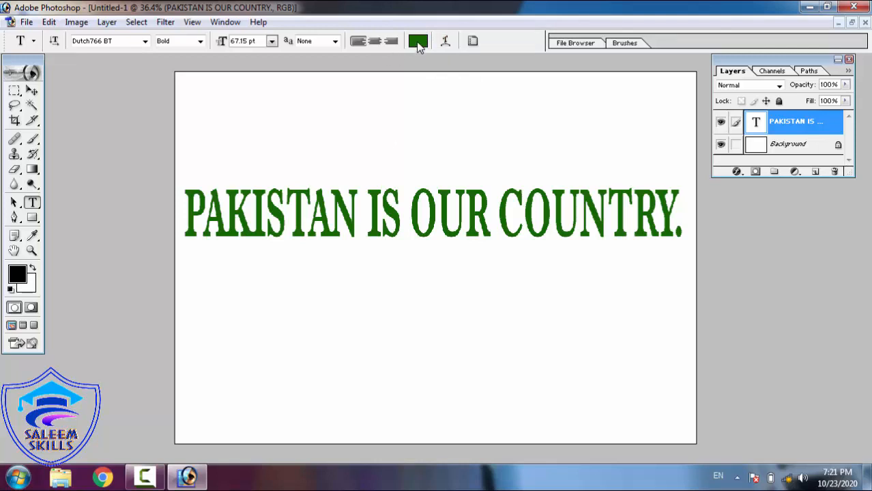
# Change the sentence's text color to dark red, 9F0404.
pyautogui.click(418, 42)
pyautogui.moveTo(466, 192); pyautogui.dragTo(476, 93)
pyautogui.moveTo(437, 181); pyautogui.dragTo(452, 156)
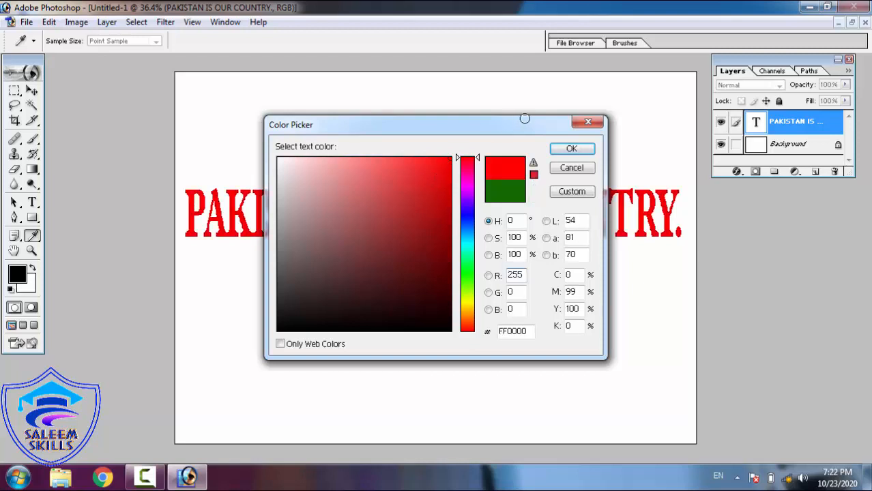
pyautogui.moveTo(450, 196); pyautogui.dragTo(446, 223)
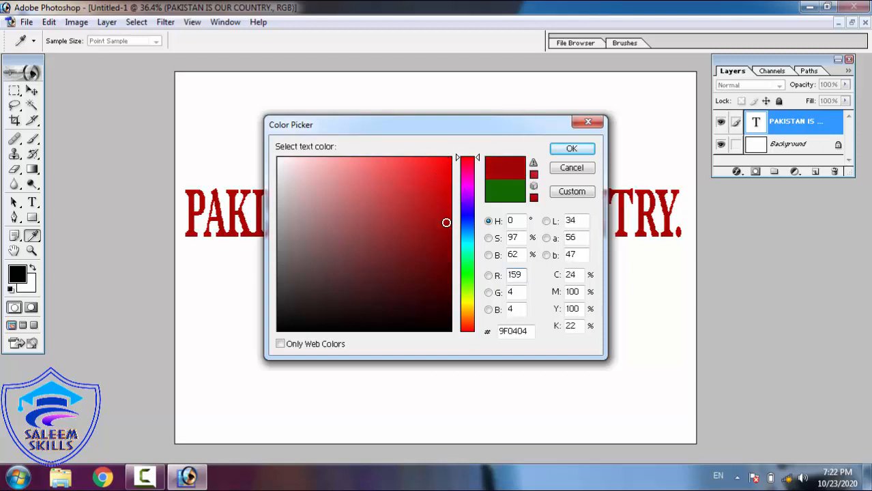
pyautogui.click(579, 151)
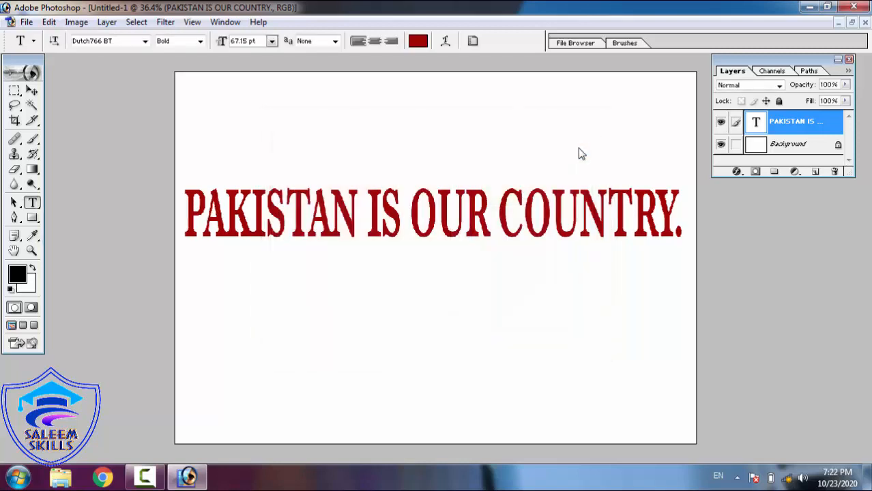
# Select the whole sentence and warp it with the horizontal Arc style at +50% bend.
pyautogui.click(446, 42)
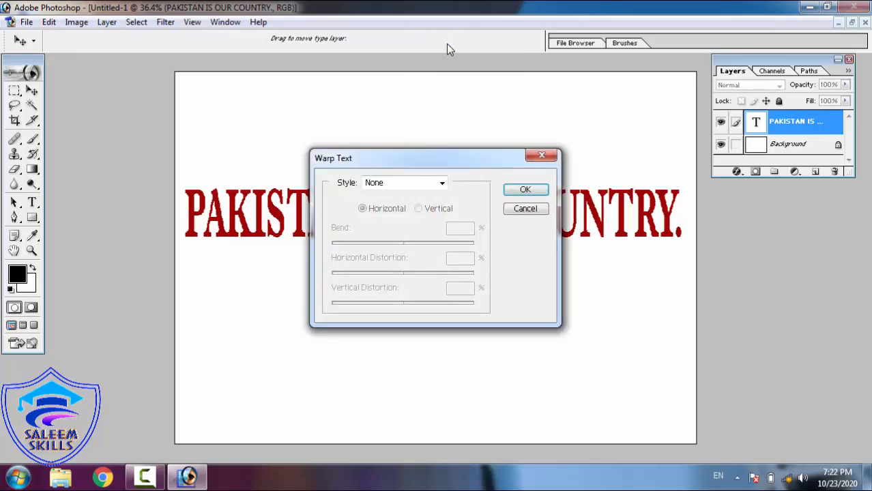
pyautogui.click(524, 190)
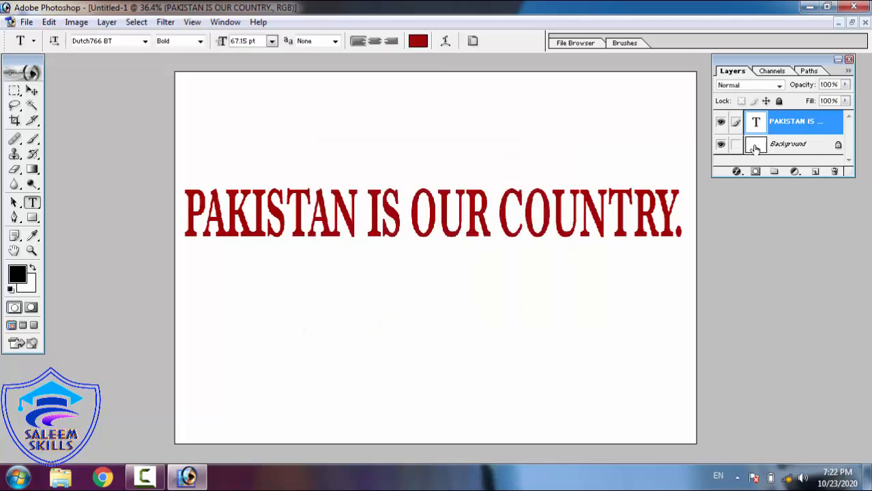
pyautogui.click(591, 234)
pyautogui.hotkey('ctrl', 'a')
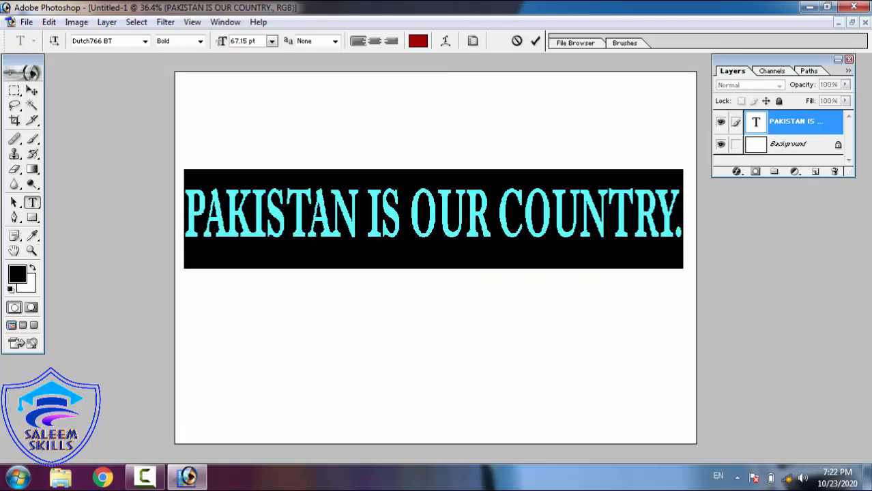
pyautogui.click(445, 42)
pyautogui.click(401, 186)
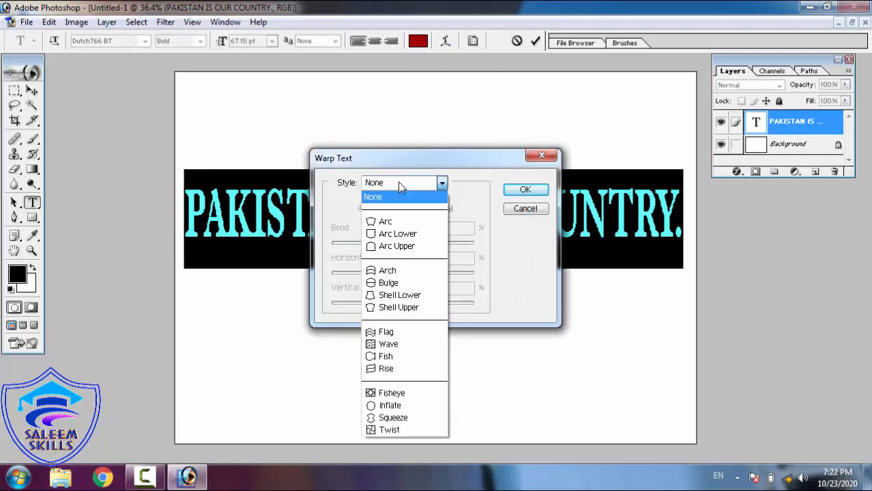
pyautogui.click(386, 225)
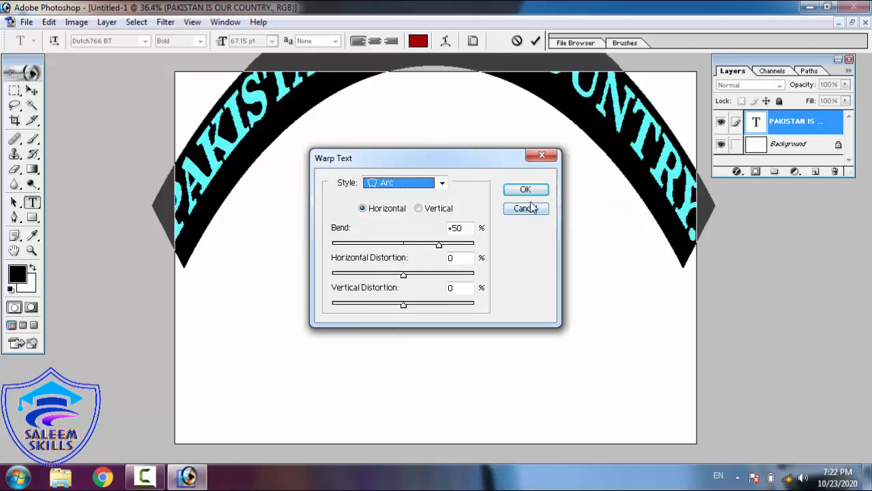
pyautogui.click(525, 190)
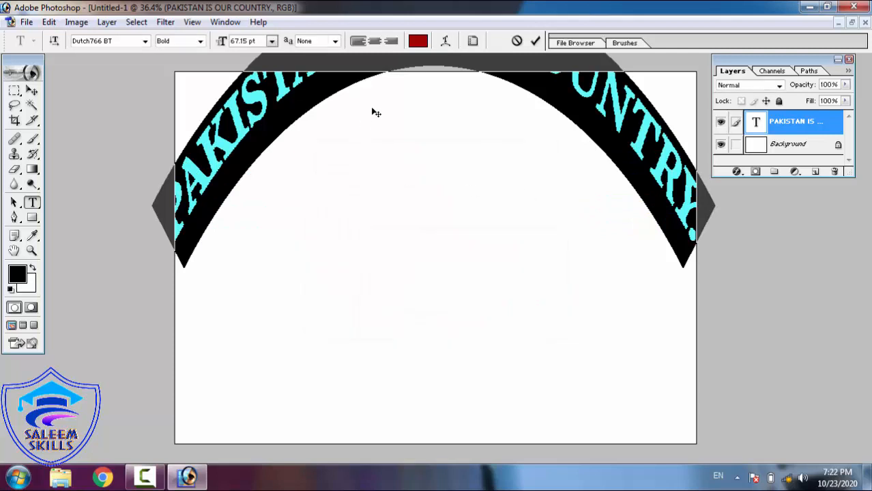
# Move the arched sentence down into the canvas, scale it to about 90% width and 50% height, and apply the transformation.
pyautogui.click(32, 90)
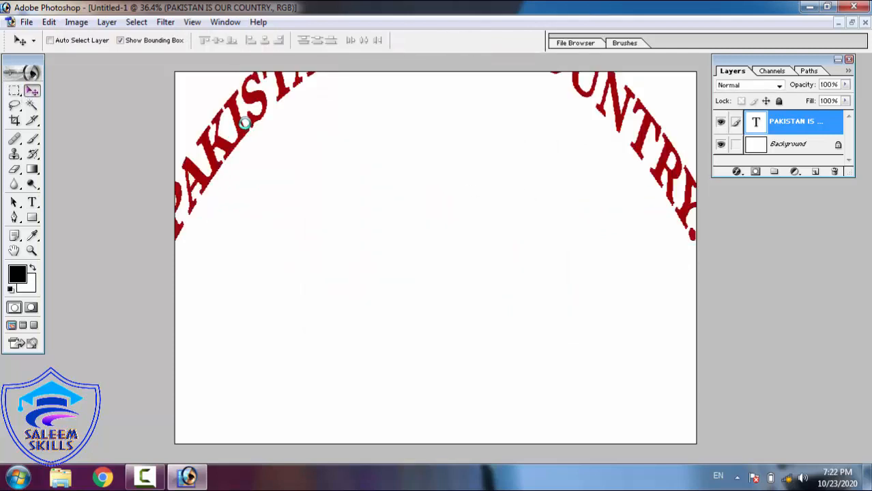
pyautogui.moveTo(272, 107); pyautogui.dragTo(288, 206)
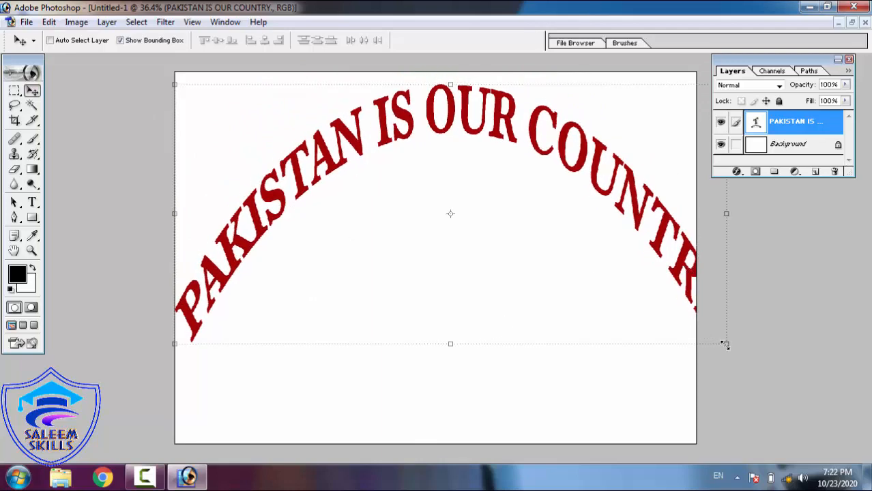
pyautogui.moveTo(724, 345); pyautogui.dragTo(684, 219)
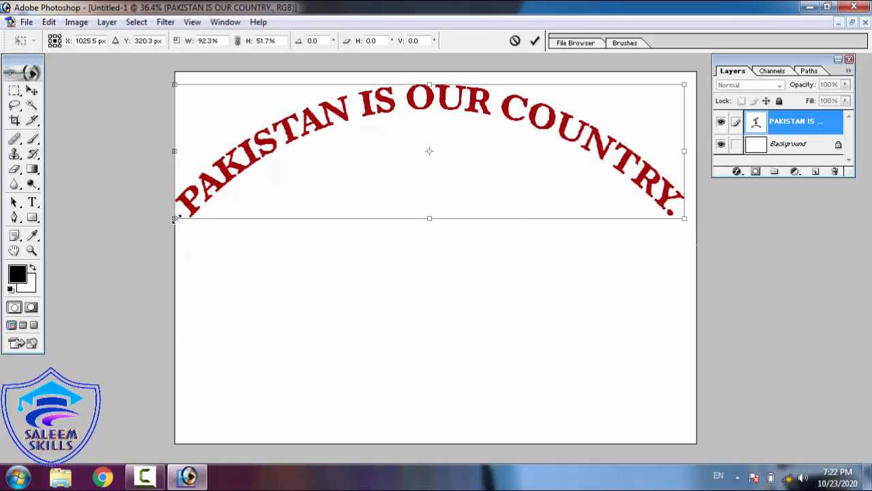
pyautogui.moveTo(175, 220); pyautogui.dragTo(184, 214)
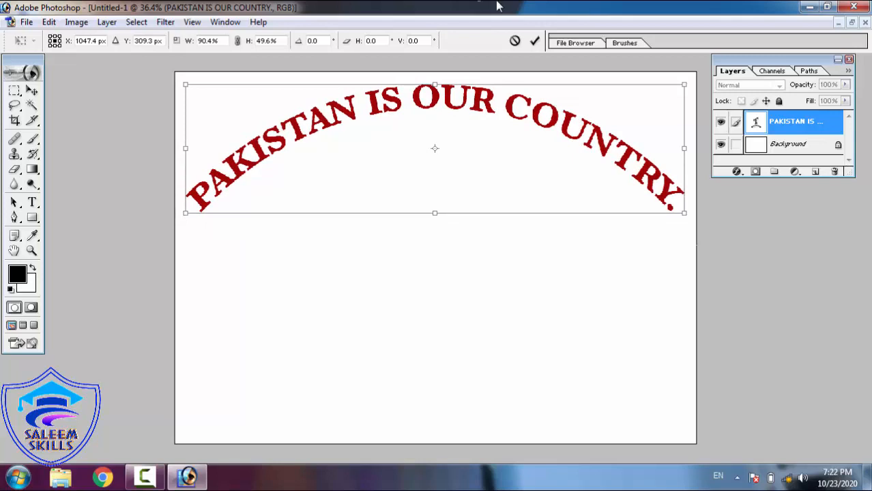
pyautogui.click(534, 40)
# Reopen the warp settings for the arched sentence and change the style to Arc Lower with a +28% bend.
pyautogui.click(33, 202)
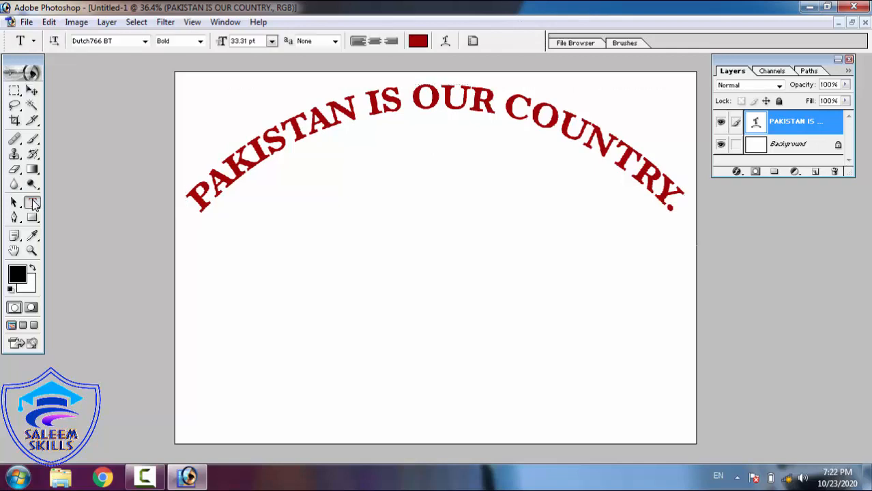
pyautogui.click(445, 41)
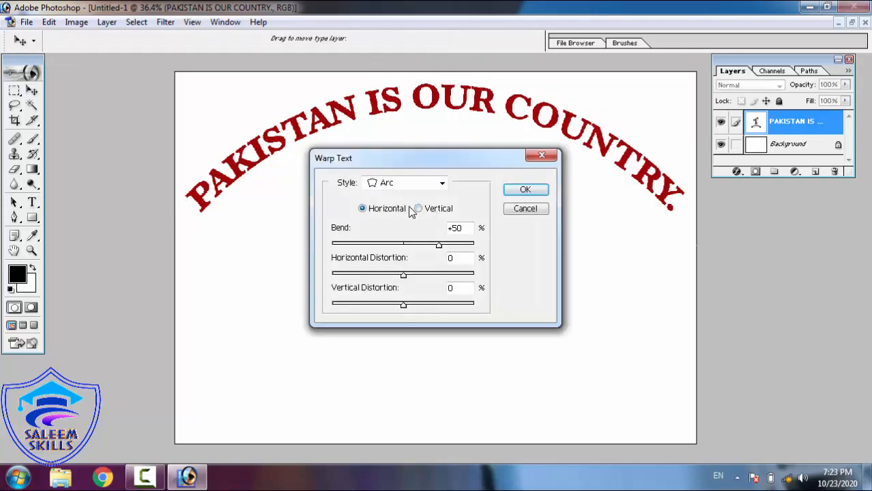
pyautogui.click(409, 184)
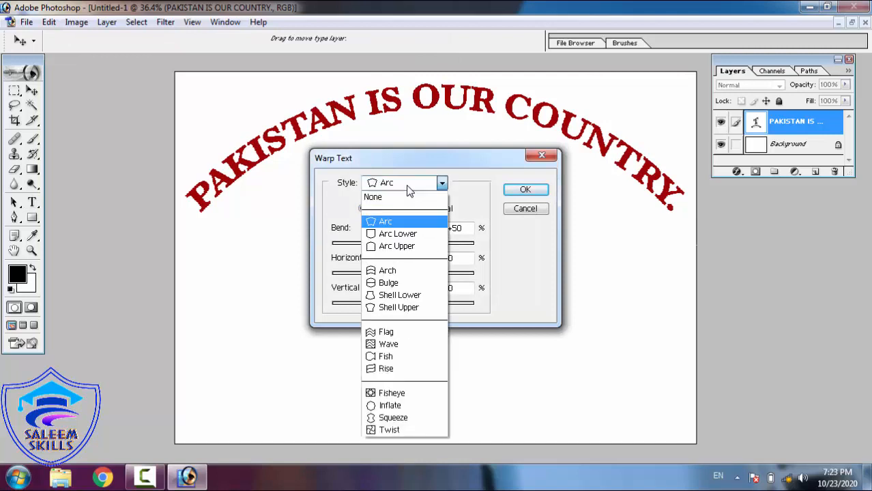
pyautogui.click(405, 235)
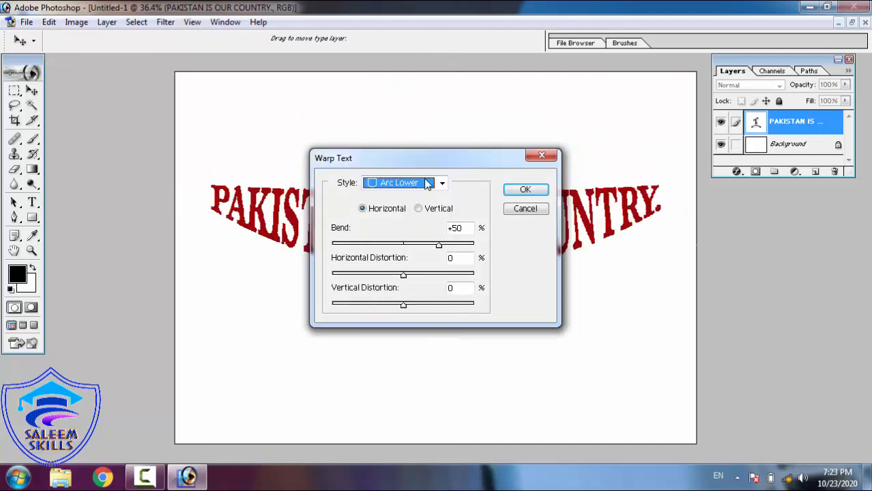
pyautogui.moveTo(443, 161); pyautogui.dragTo(661, 16)
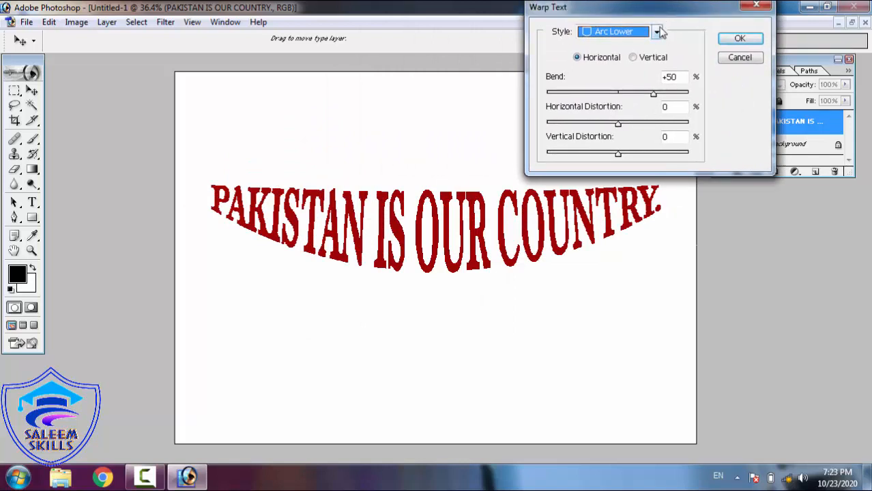
pyautogui.moveTo(653, 93)
pyautogui.mouseDown()
pyautogui.moveTo(634, 97)
pyautogui.moveTo(666, 100)
pyautogui.moveTo(637, 98)
pyautogui.mouseUp()
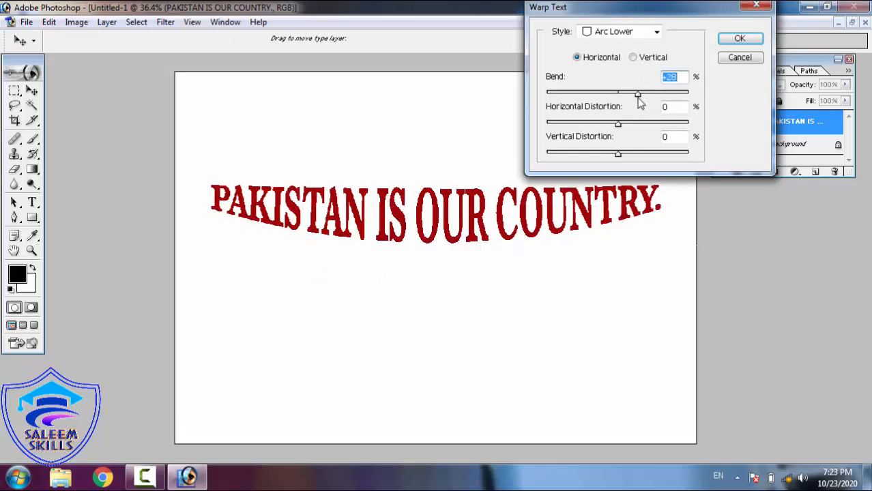
# Try -58% horizontal distortion and reset it to 0, then try -35% vertical distortion and bring it to +2%.
pyautogui.moveTo(619, 127); pyautogui.dragTo(578, 136)
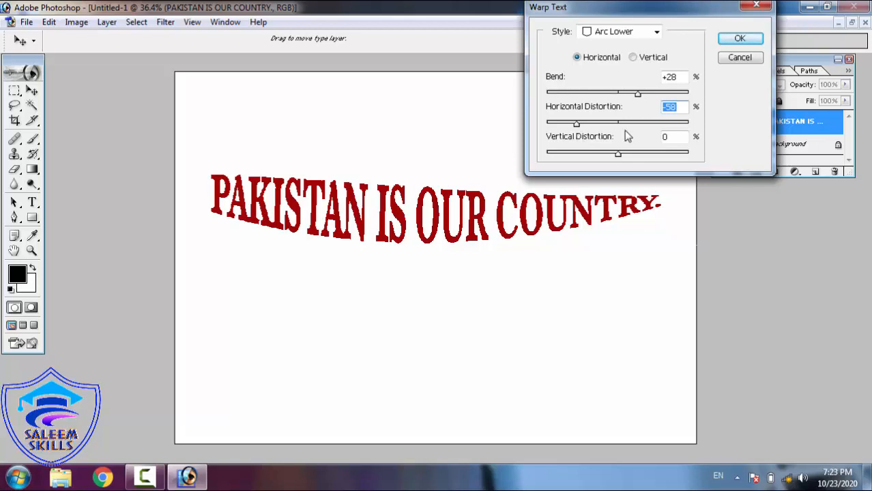
pyautogui.write('0')
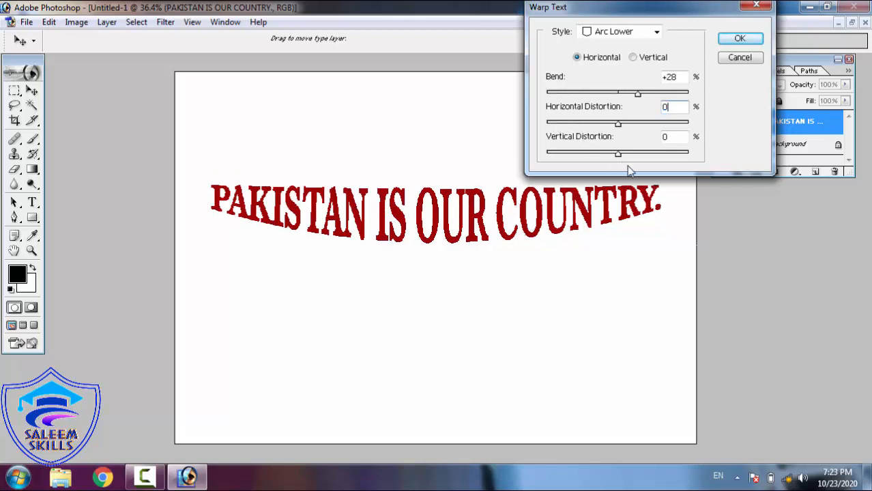
pyautogui.moveTo(620, 159); pyautogui.dragTo(592, 159)
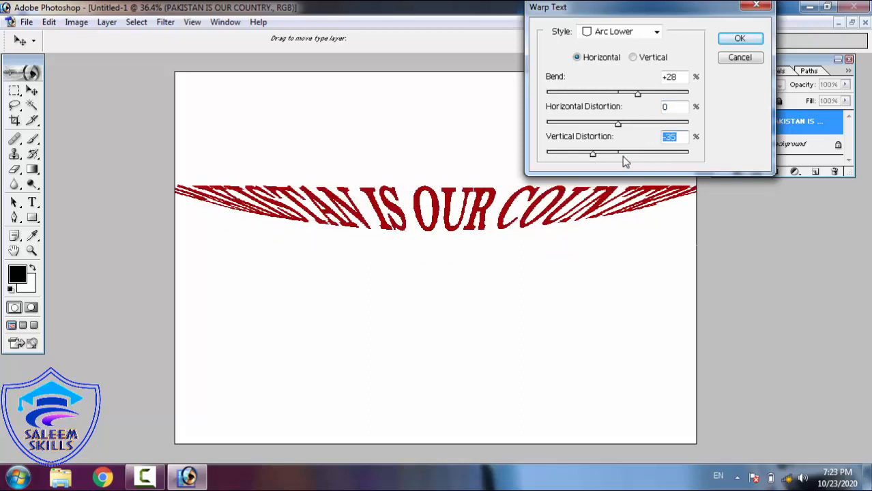
pyautogui.click(619, 155)
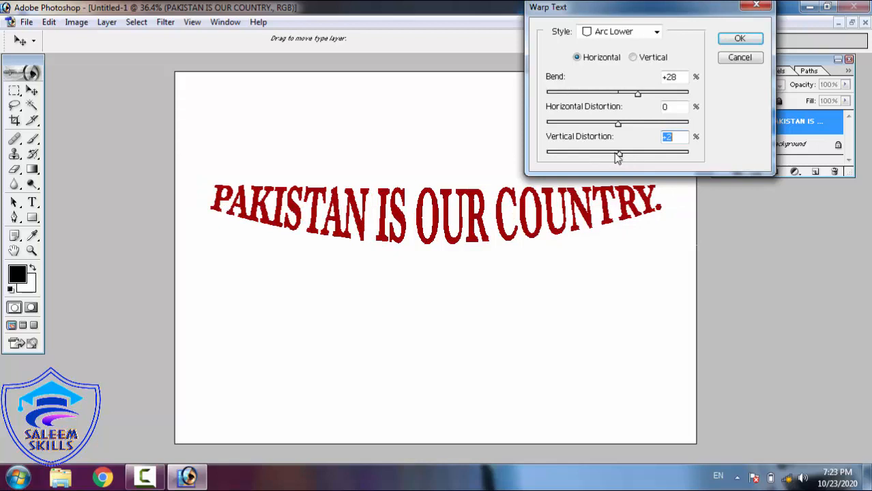
# Try the Arc Upper warp style on the sentence, then switch to Arch and reduce the bend to +15%.
pyautogui.click(627, 34)
pyautogui.click(604, 94)
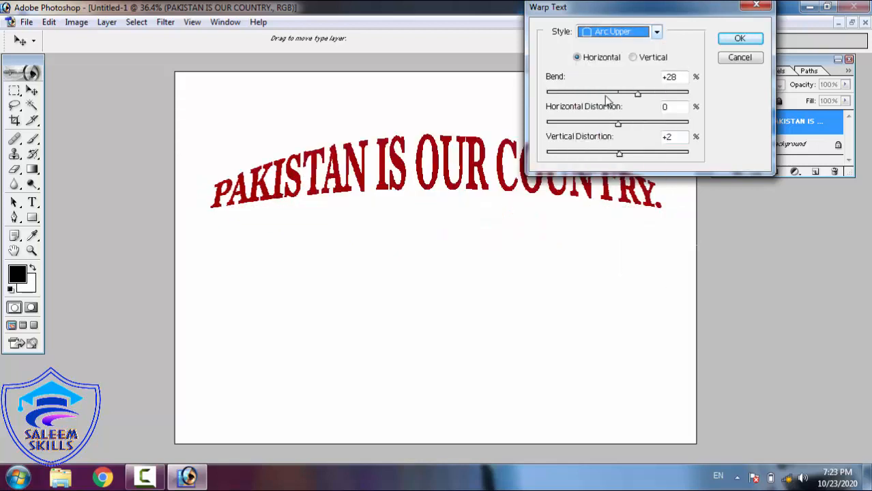
pyautogui.click(620, 38)
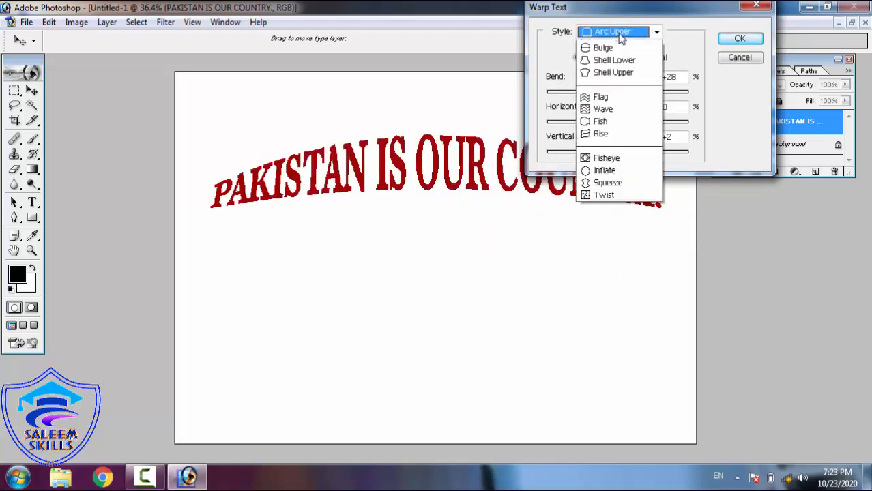
pyautogui.click(613, 121)
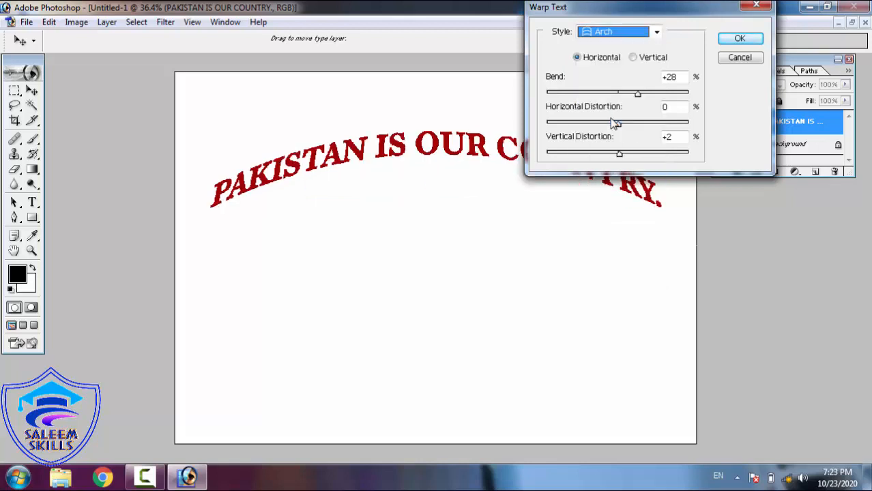
pyautogui.moveTo(638, 95)
pyautogui.mouseDown()
pyautogui.moveTo(647, 98)
pyautogui.moveTo(629, 107)
pyautogui.mouseUp()
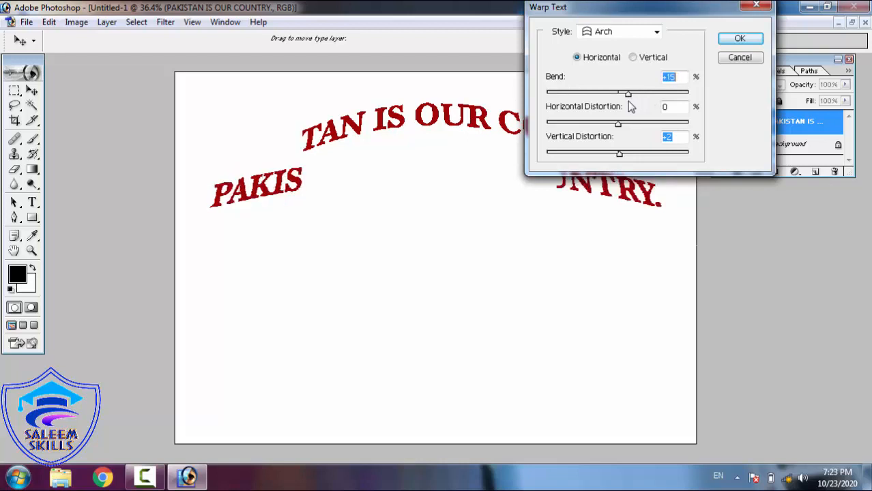
# Switch the sentence's warp style to Flag and raise the bend to +99%.
pyautogui.click(608, 36)
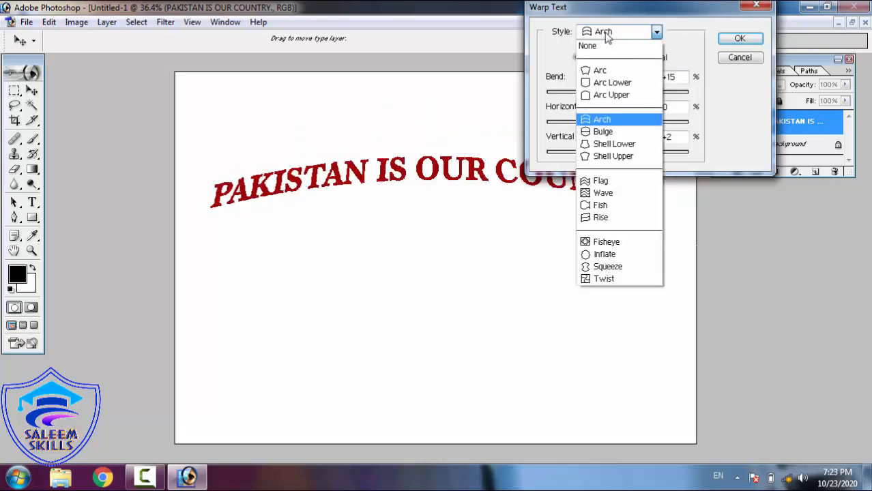
pyautogui.click(605, 184)
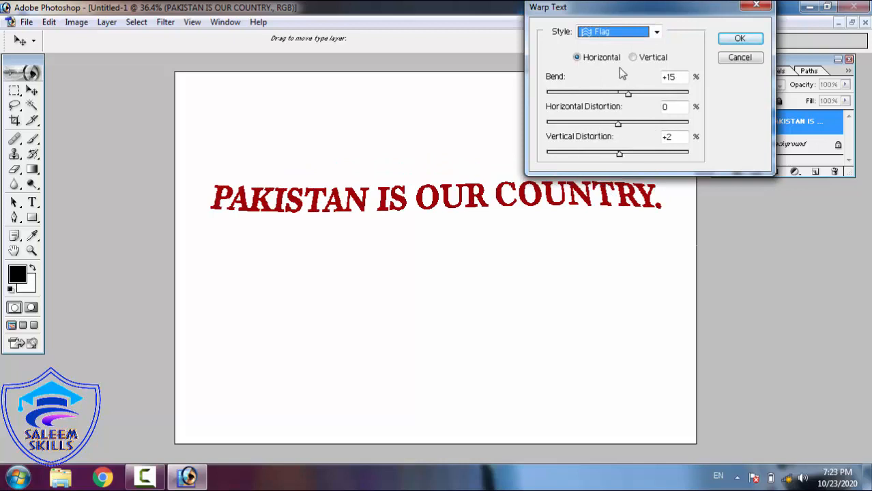
pyautogui.moveTo(628, 95); pyautogui.dragTo(678, 93)
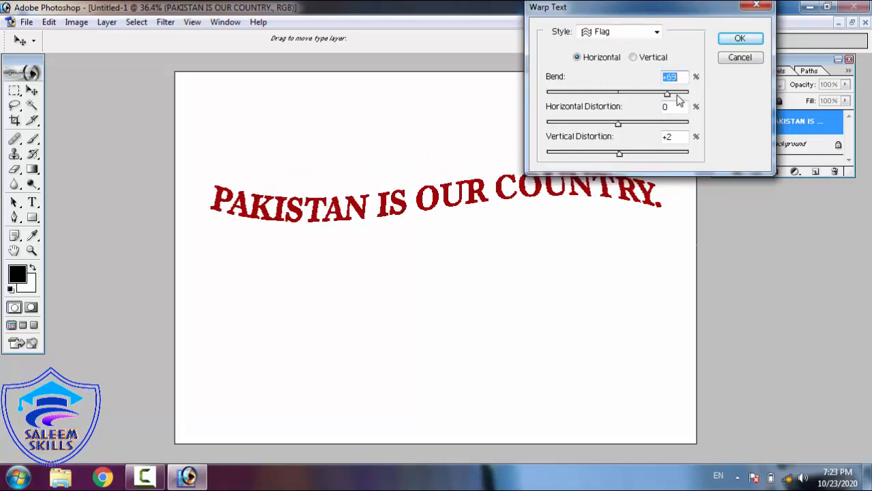
pyautogui.moveTo(641, 10); pyautogui.dragTo(679, 9)
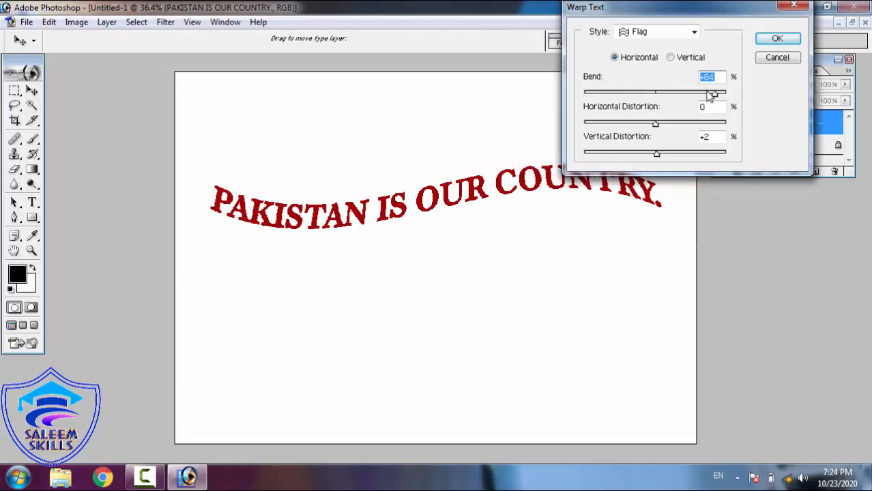
pyautogui.moveTo(718, 99); pyautogui.dragTo(723, 91)
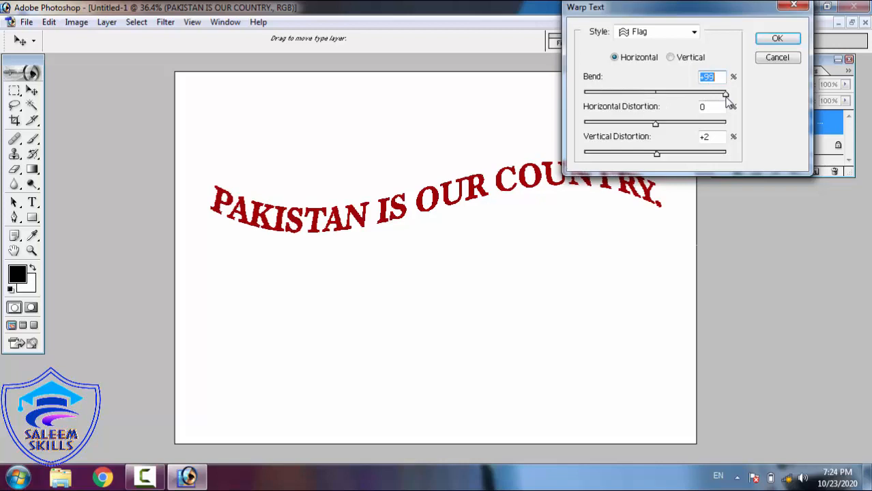
# Set the Flag warp to +47% horizontal and -7% vertical distortion, try vertical orientation, return to horizontal, and set the bend to +56%.
pyautogui.moveTo(659, 124); pyautogui.dragTo(689, 125)
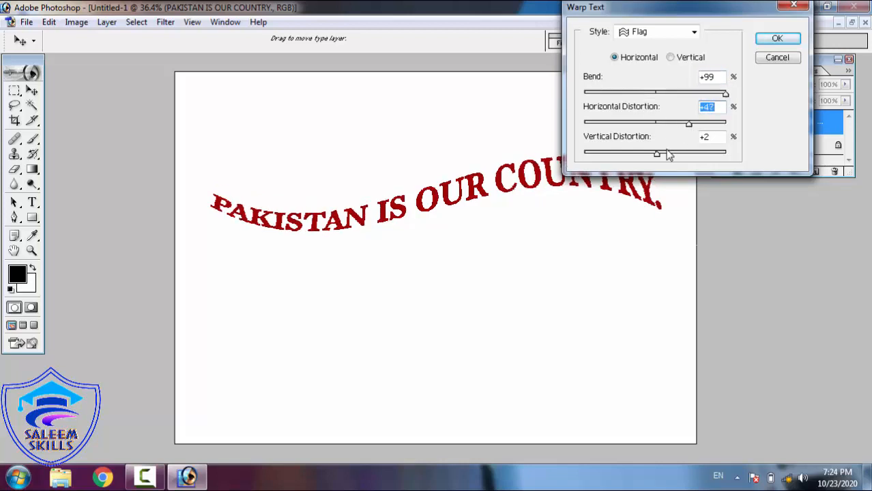
pyautogui.click(694, 153)
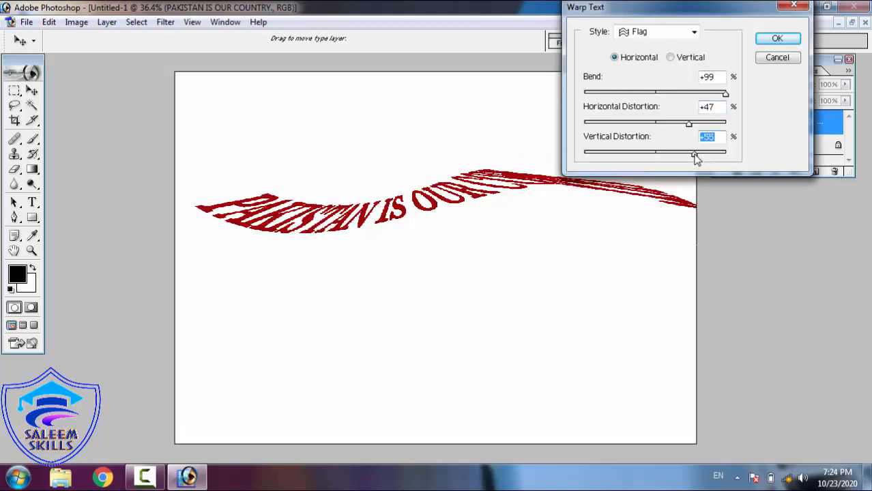
pyautogui.moveTo(694, 155); pyautogui.dragTo(651, 162)
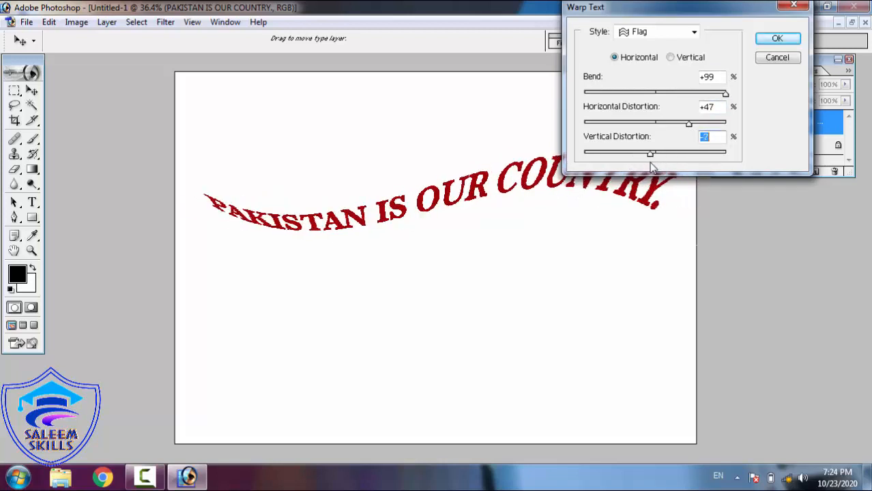
pyautogui.click(673, 60)
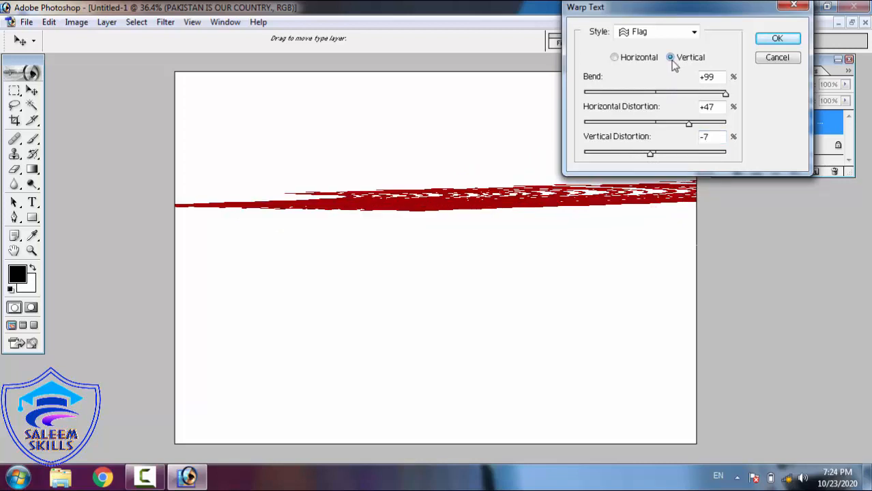
pyautogui.click(624, 58)
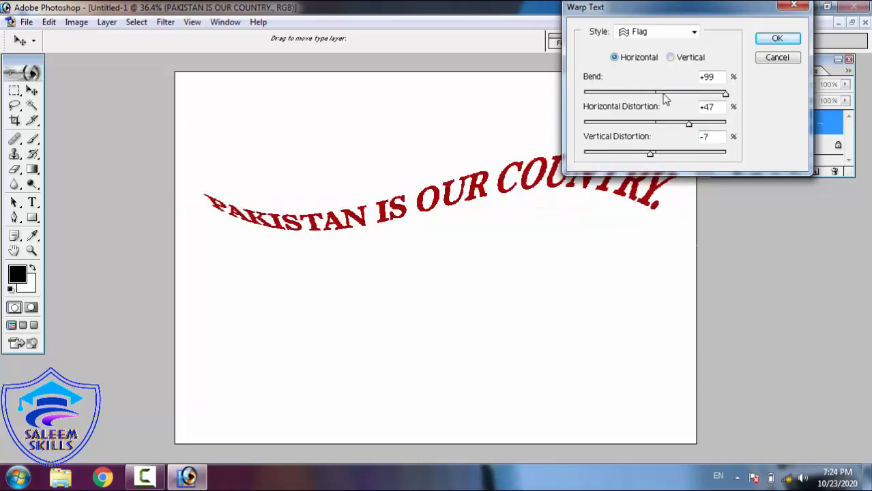
pyautogui.click(695, 93)
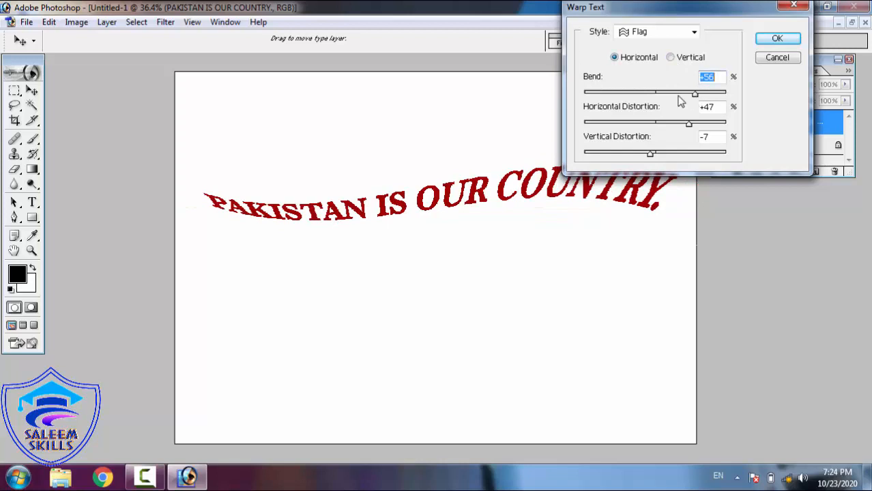
# Change the sentence's warp style to Wave with a +100% bend.
pyautogui.moveTo(727, 15); pyautogui.dragTo(806, 14)
pyautogui.click(740, 32)
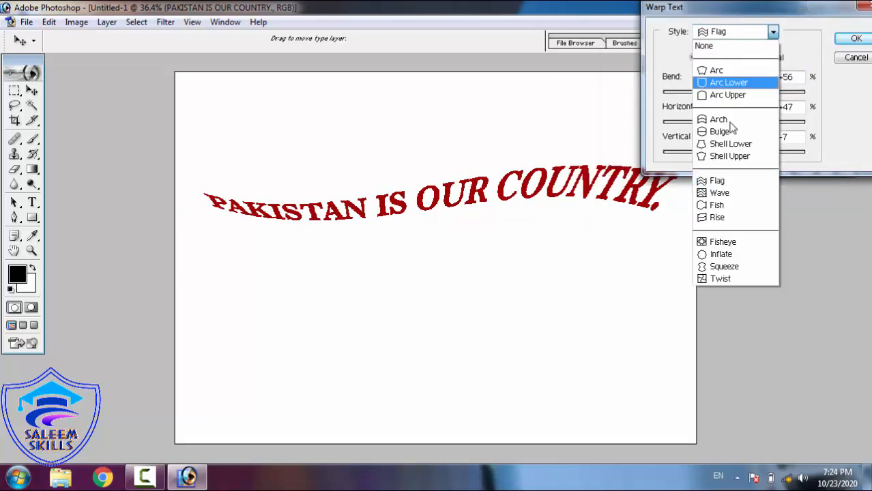
pyautogui.click(724, 196)
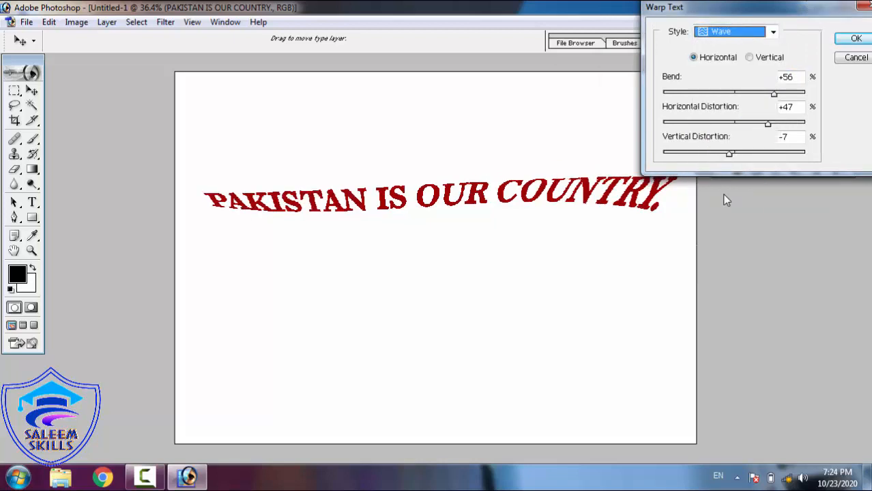
pyautogui.moveTo(756, 97); pyautogui.dragTo(860, 90)
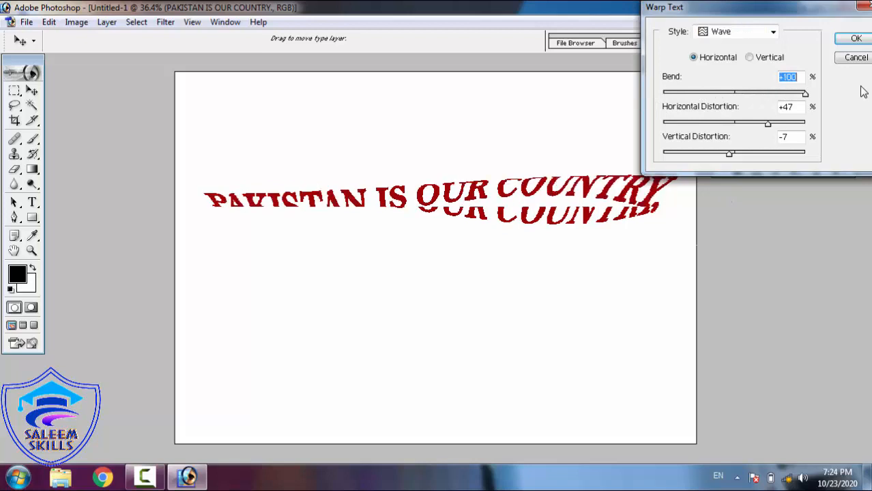
# Change the sentence's warp style to Rise, keeping the bend at +100%.
pyautogui.click(741, 32)
pyautogui.click(719, 218)
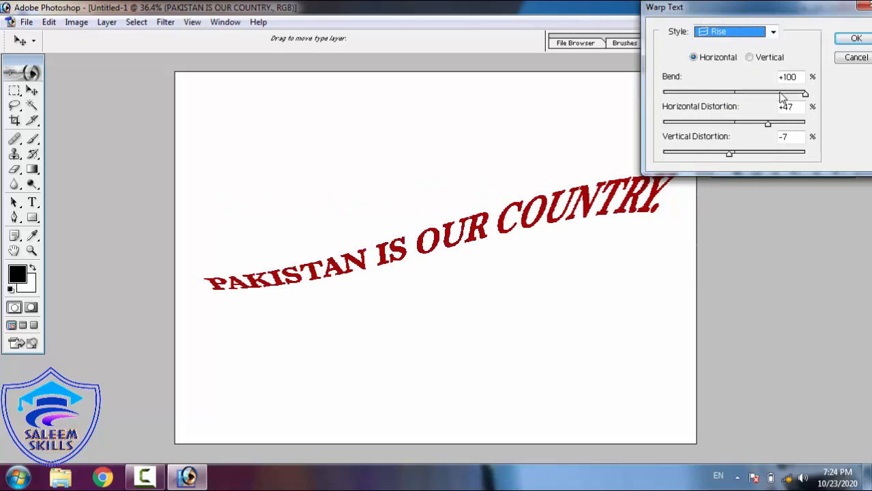
pyautogui.moveTo(776, 93); pyautogui.dragTo(818, 96)
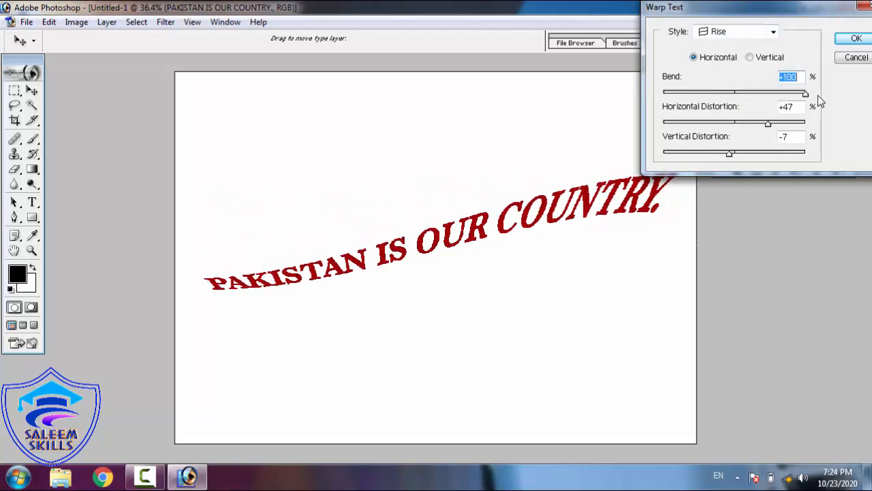
# Change the sentence's warp style to Fisheye and try bends of +12% and +35% before setting -13%.
pyautogui.click(773, 32)
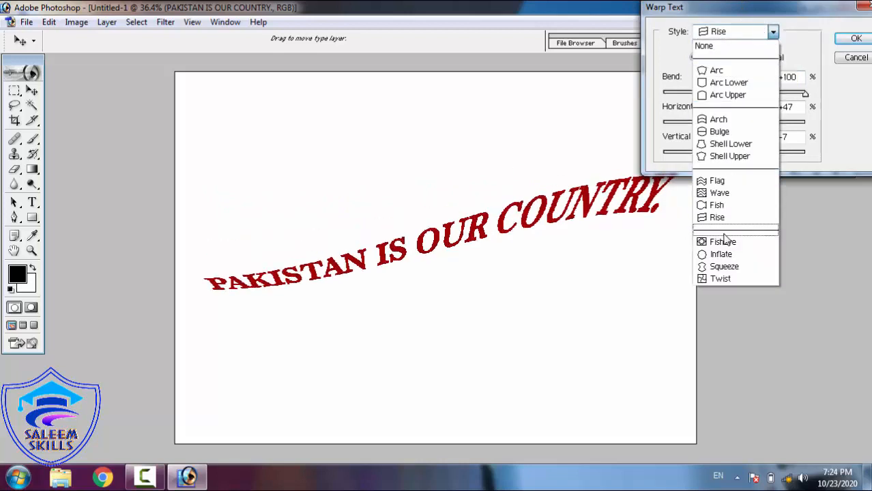
pyautogui.click(723, 243)
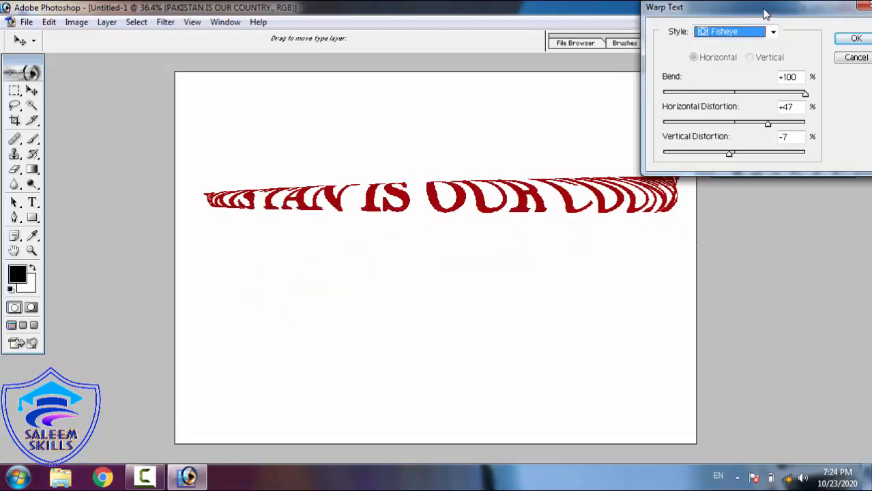
pyautogui.click(741, 96)
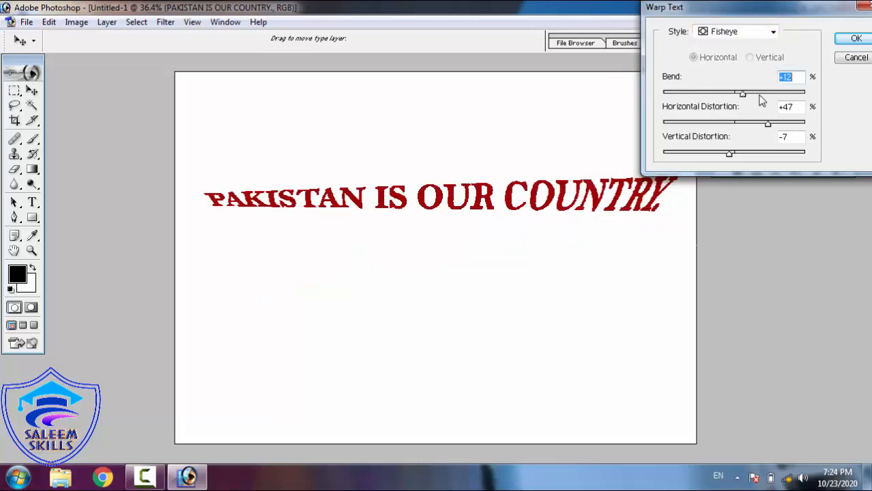
pyautogui.click(758, 94)
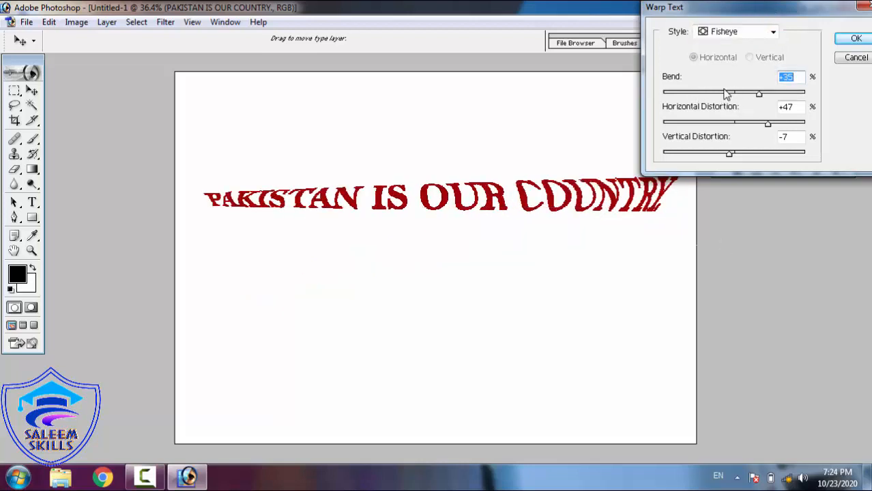
pyautogui.click(726, 94)
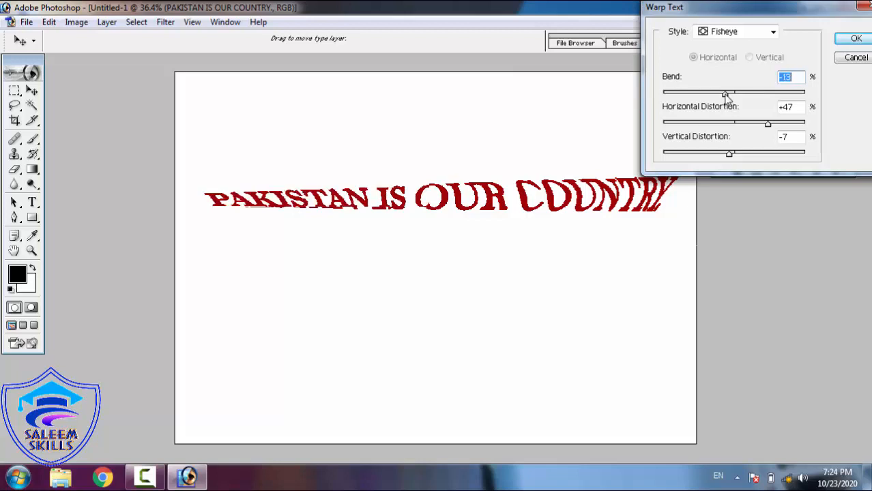
# Try the Inflate and Twist warp styles on the sentence.
pyautogui.click(731, 34)
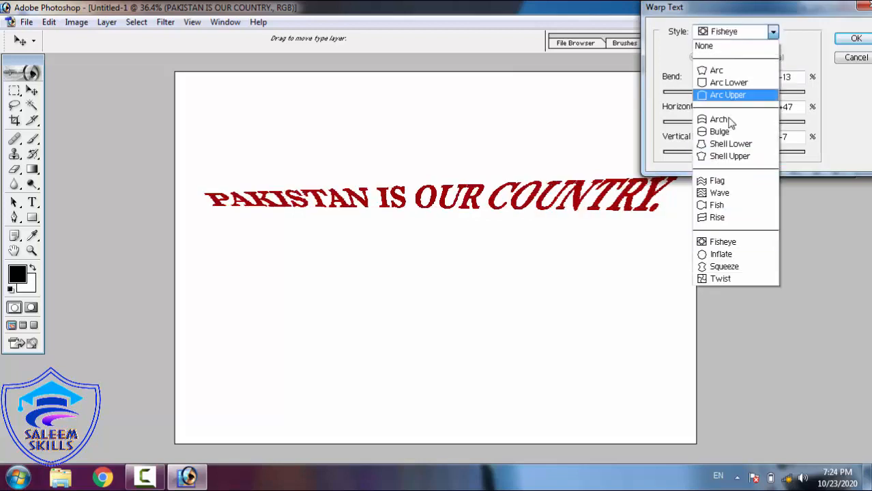
pyautogui.click(729, 254)
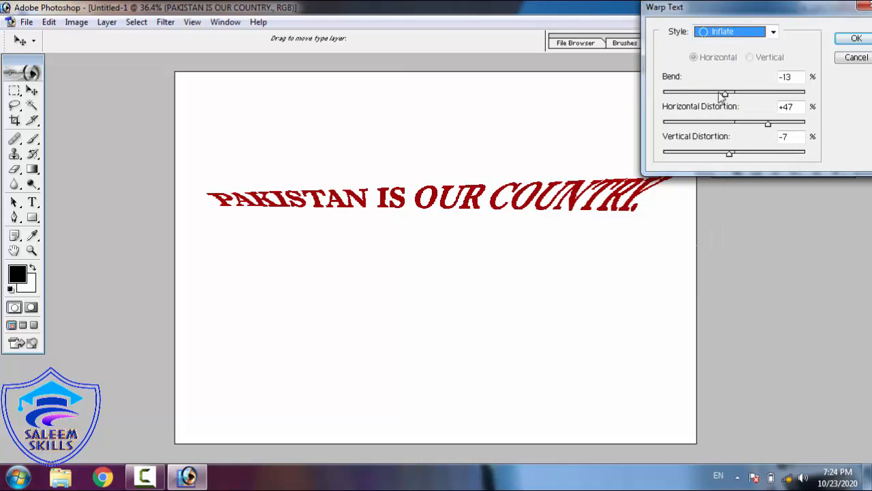
pyautogui.click(744, 33)
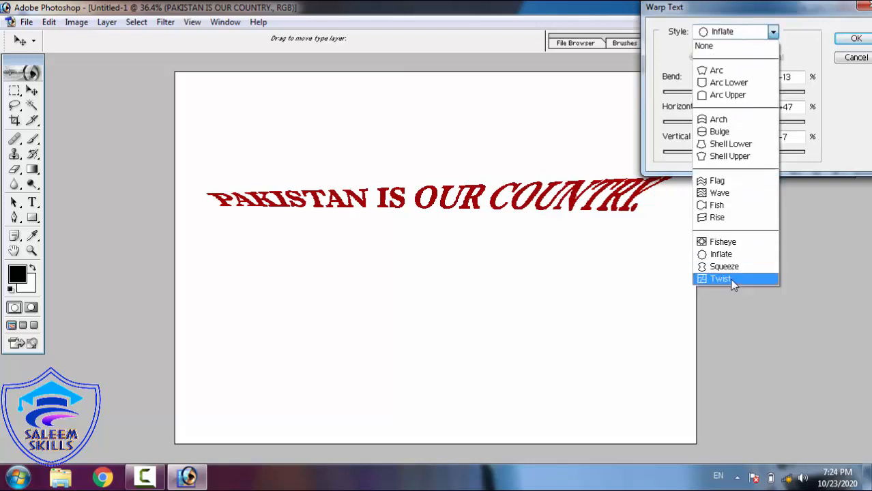
pyautogui.click(731, 279)
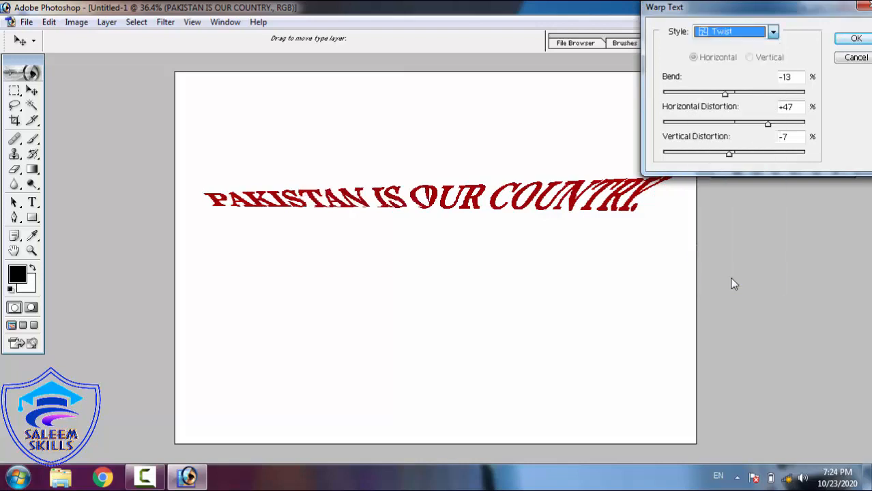
# Change the sentence's warp style to Squeeze with a +68% bend.
pyautogui.click(729, 39)
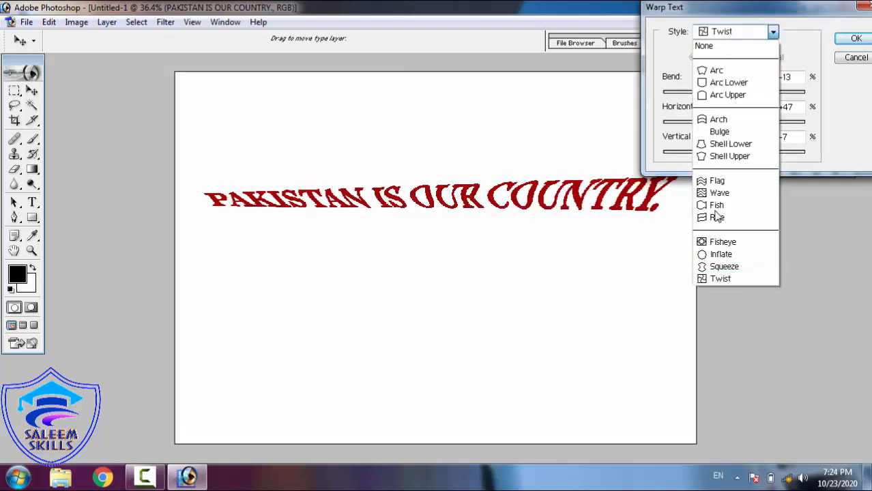
pyautogui.click(723, 267)
pyautogui.moveTo(759, 93); pyautogui.dragTo(786, 97)
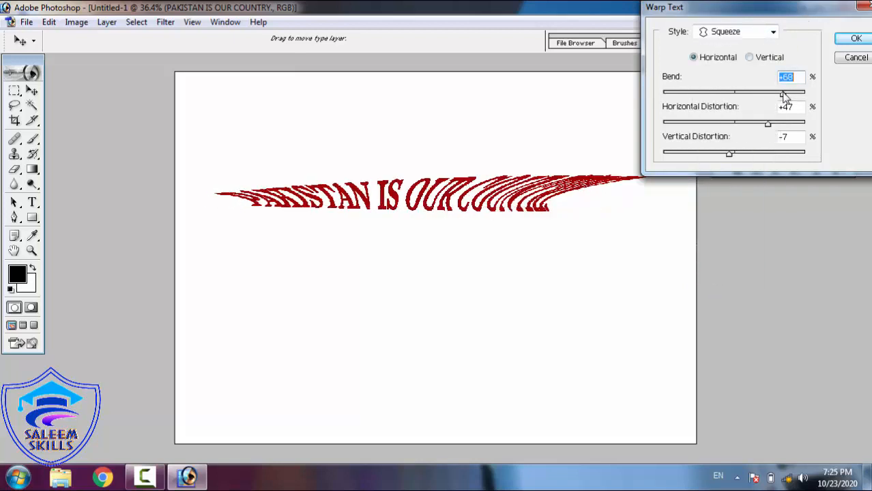
# Change the sentence's warp style to Arc and apply the warp.
pyautogui.click(740, 32)
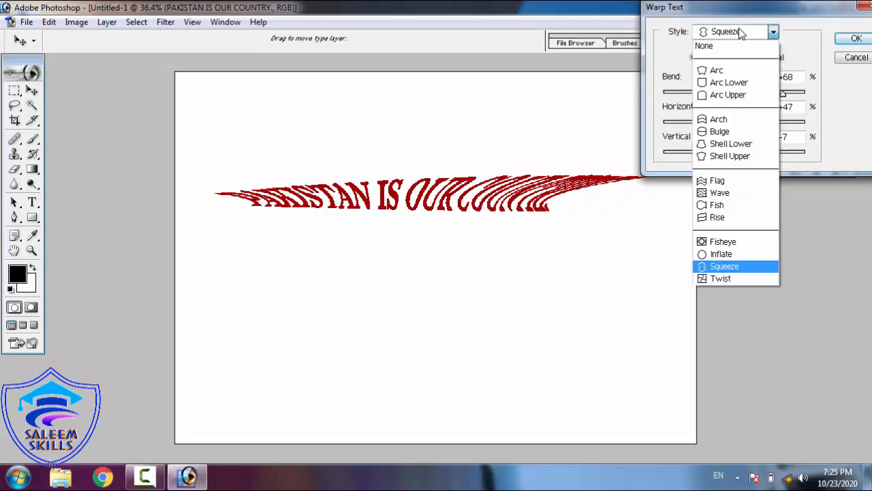
pyautogui.click(715, 71)
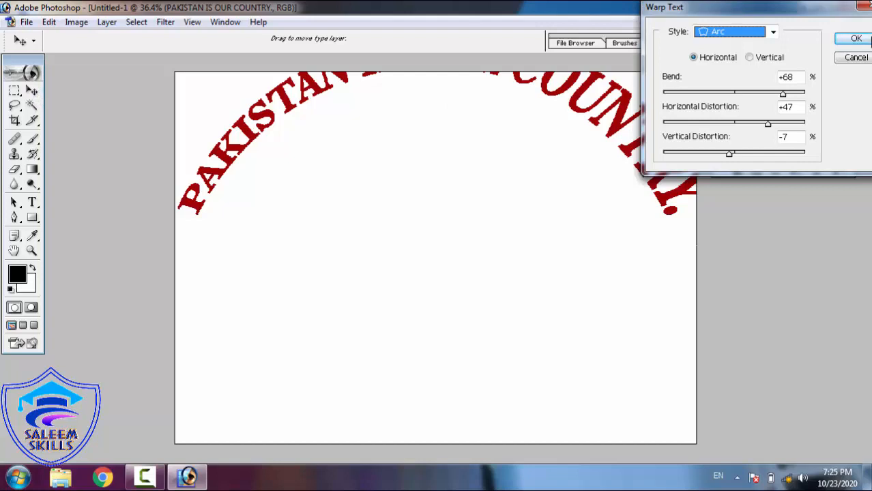
pyautogui.click(854, 40)
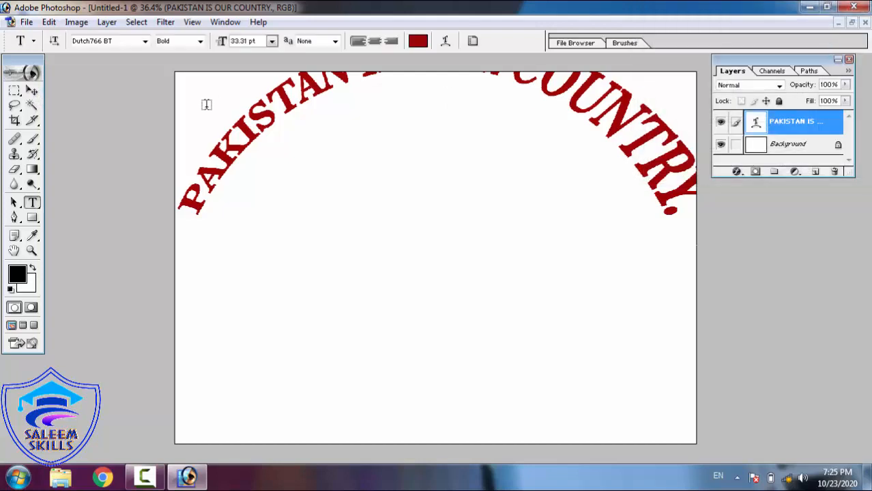
# Move the arched sentence down into the canvas and scale it to 89.2% width and 94.8% height.
pyautogui.click(31, 91)
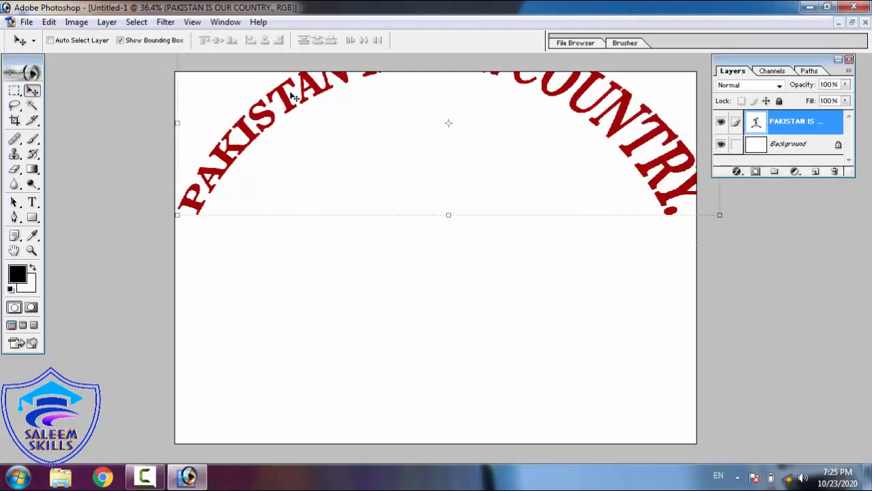
pyautogui.moveTo(294, 97); pyautogui.dragTo(281, 157)
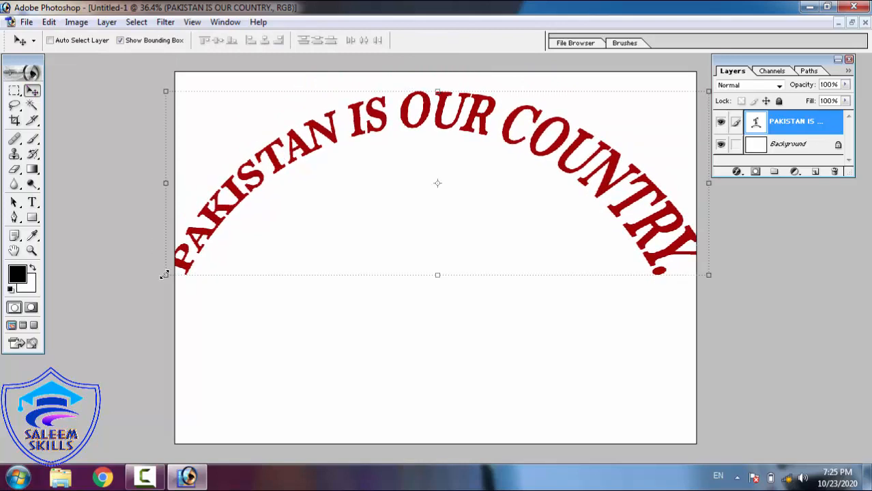
pyautogui.moveTo(164, 274); pyautogui.dragTo(195, 265)
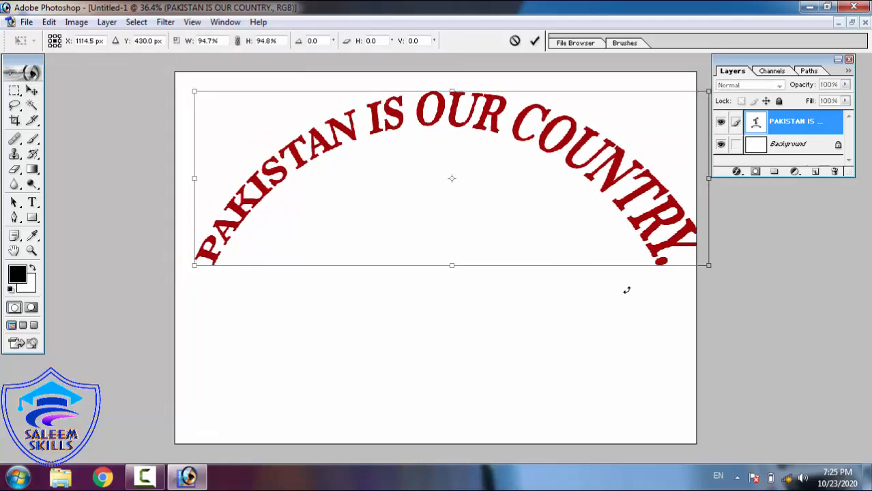
pyautogui.moveTo(716, 265); pyautogui.dragTo(686, 264)
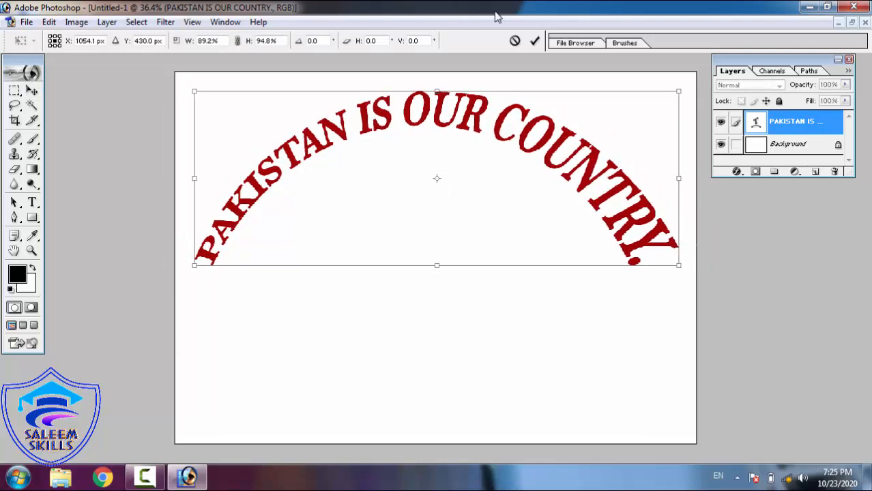
pyautogui.click(533, 41)
# Toggle the visibility of the PAKISTAN IS OUR COUNTRY text layer several times and leave it hidden.
pyautogui.click(35, 203)
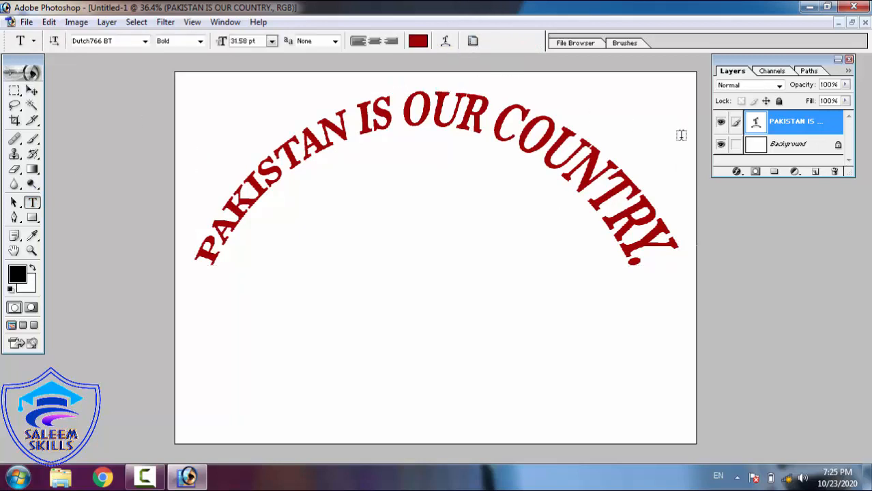
pyautogui.click(722, 124)
pyautogui.click(721, 124)
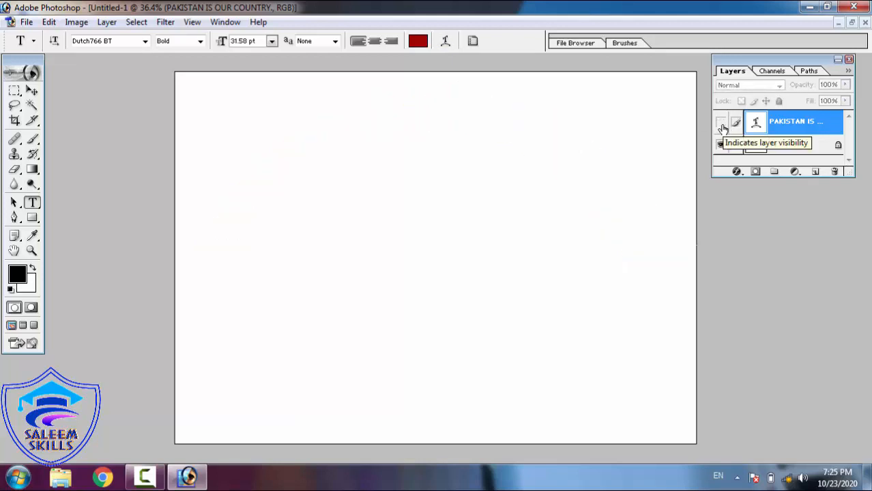
pyautogui.click(721, 125)
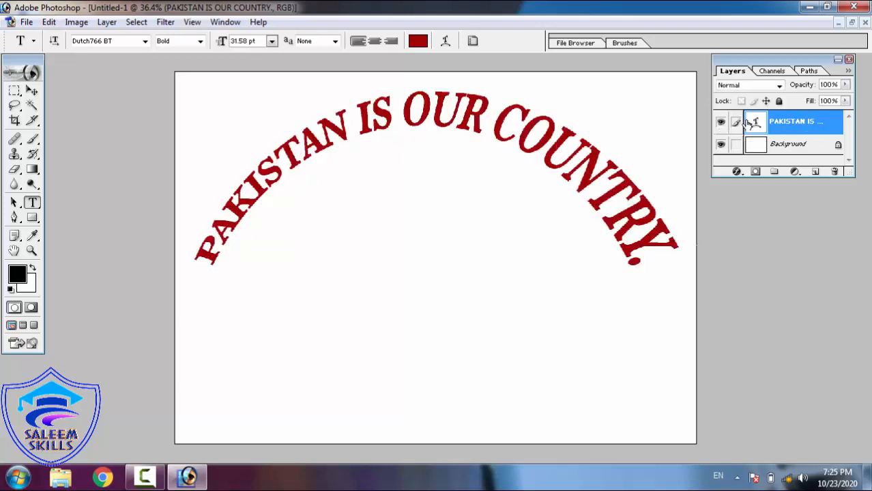
pyautogui.click(723, 125)
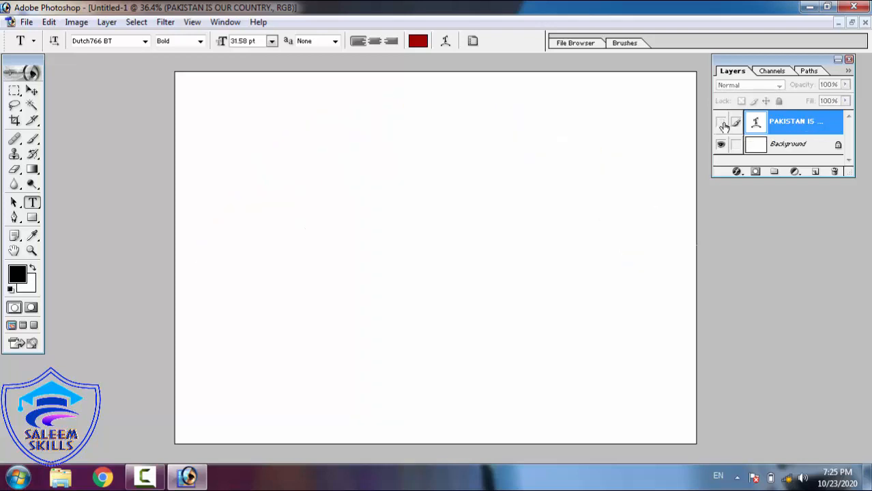
pyautogui.click(723, 125)
pyautogui.click(723, 125)
pyautogui.click(722, 125)
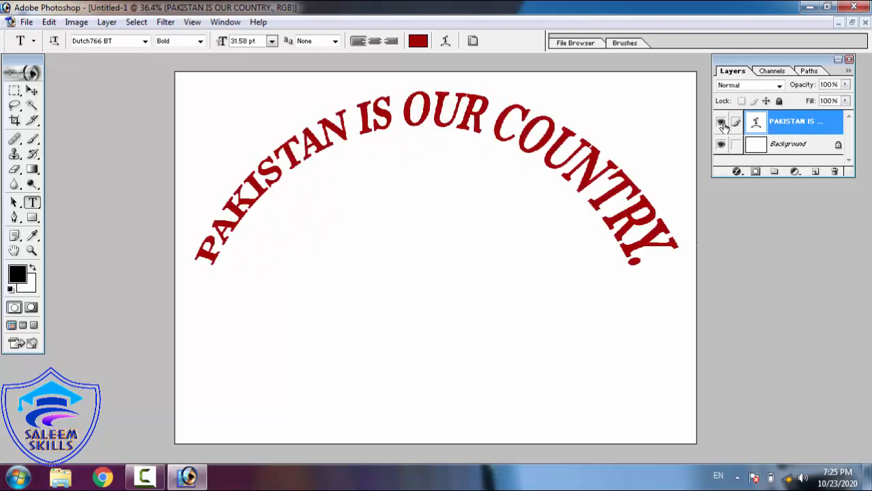
pyautogui.click(722, 123)
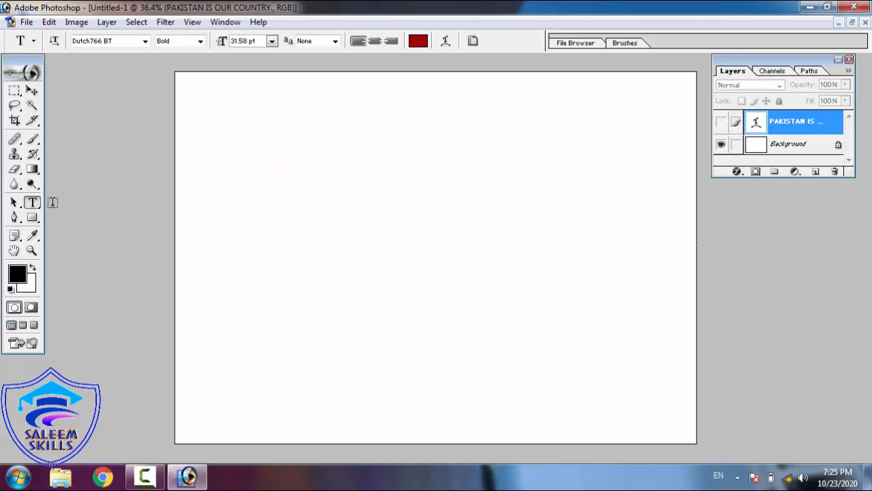
# Start a new text layer near the canvas's upper-left area with the letter A and set its size to 18 pt.
pyautogui.click(196, 157)
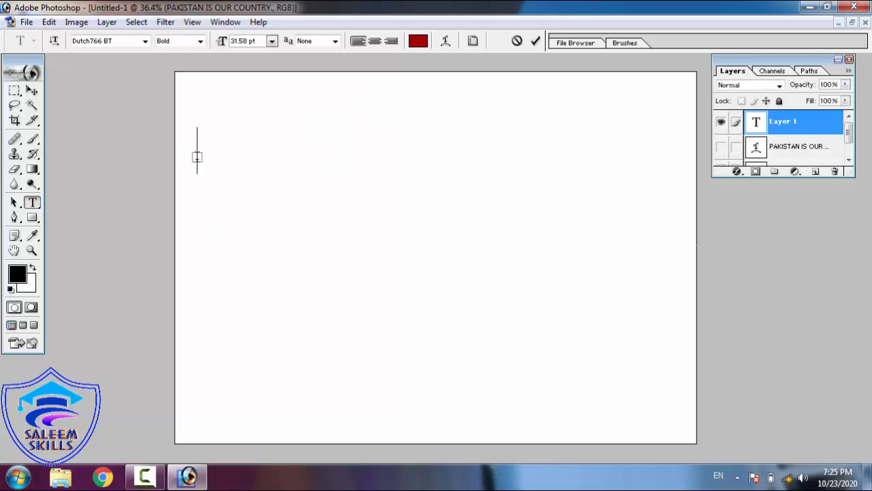
pyautogui.write('A')
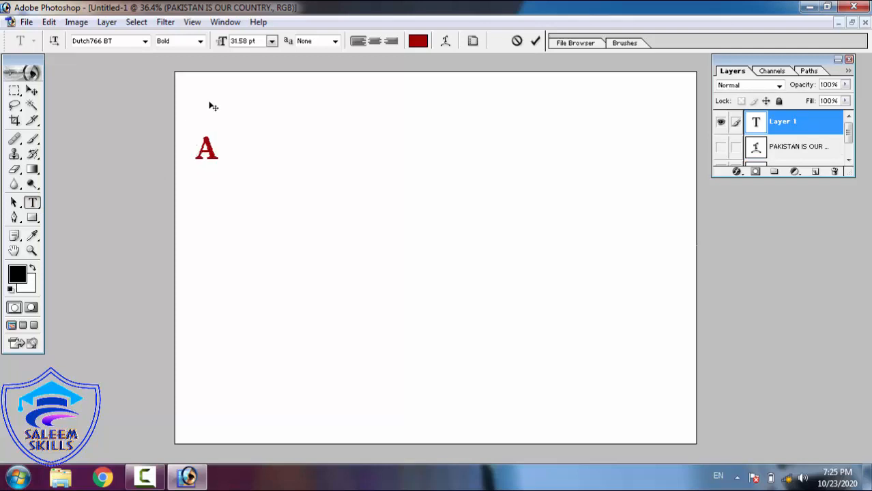
pyautogui.hotkey('ctrl', 'a')
pyautogui.click(272, 41)
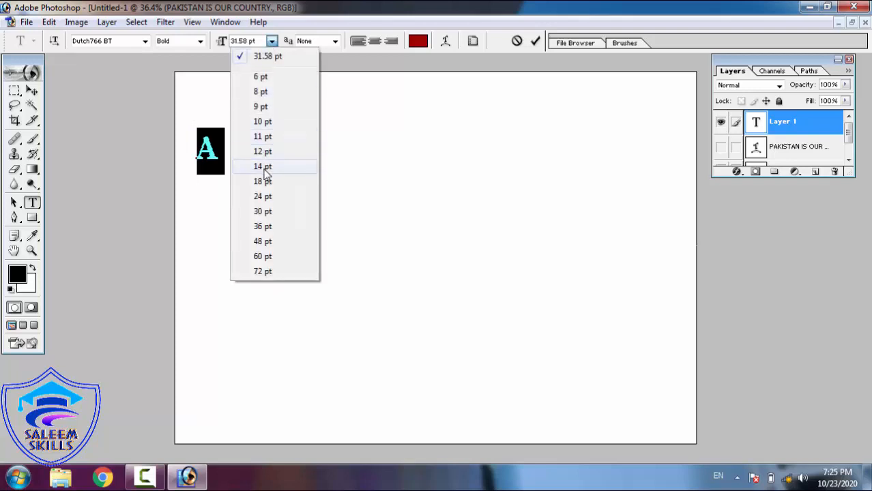
pyautogui.click(263, 182)
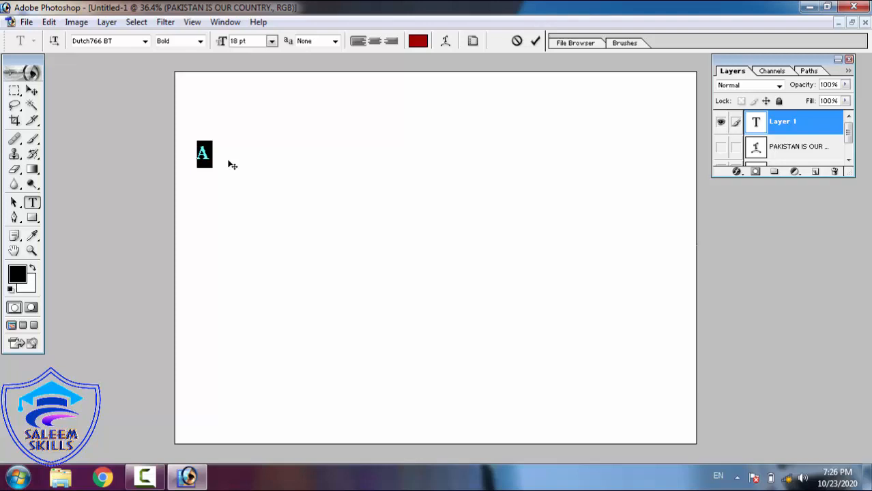
# Replace the letter with the sentence "A Quick Brown Fox Jumps Over the Lazy Dog.".
pyautogui.write('a')
pyautogui.press('BackSpace')
pyautogui.write('A quick')
pyautogui.press('BackSpace')
pyautogui.press('BackSpace')
pyautogui.press('BackSpace')
pyautogui.press('BackSpace')
pyautogui.press('BackSpace')
pyautogui.write('Quick Brown ')
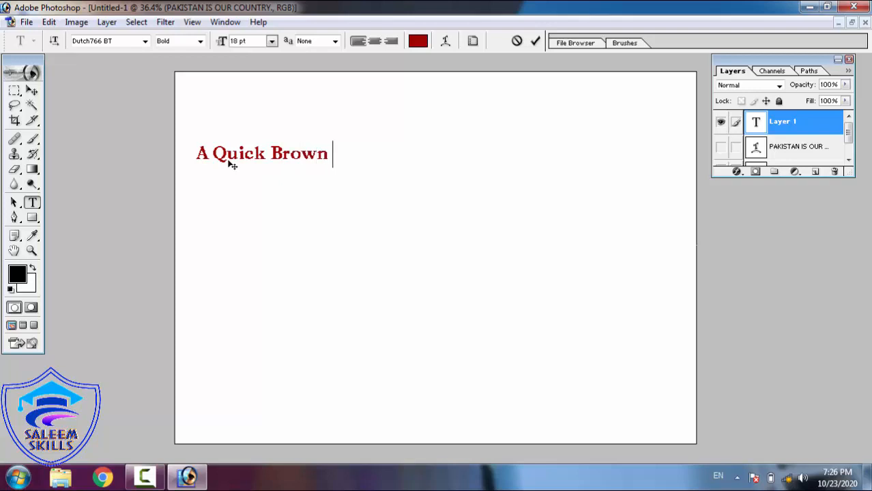
pyautogui.write('Fox Jumps O')
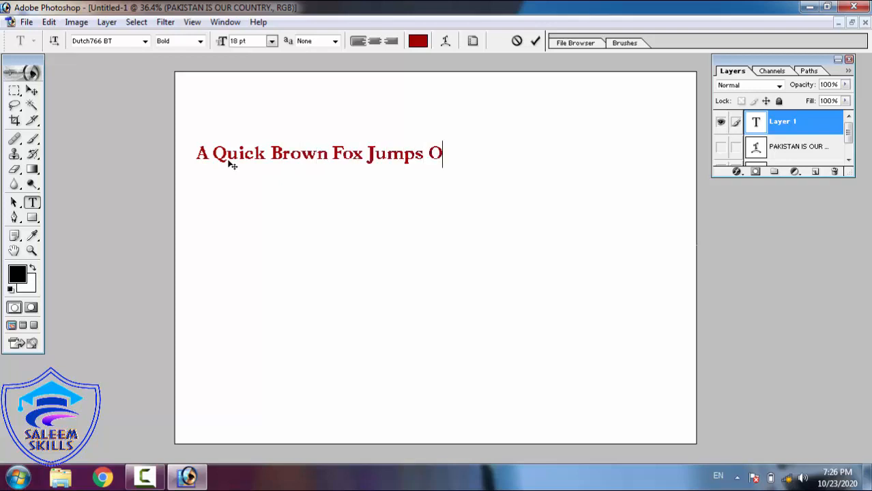
pyautogui.write('ver the Lazy Dog.')
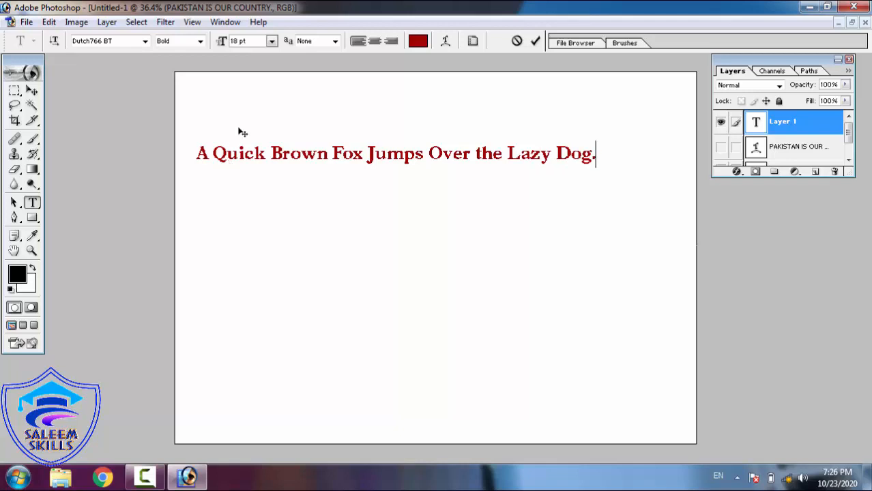
# Copy the fox sentence, paste it on two more lines below to make three lines, and commit the text.
pyautogui.hotkey('ctrl', 'a')
pyautogui.hotkey('ctrl', 'c')
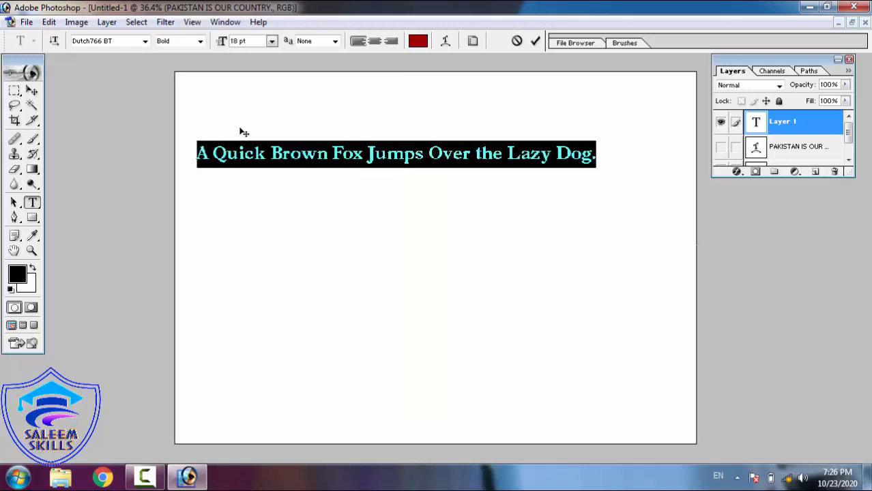
pyautogui.press('Right')
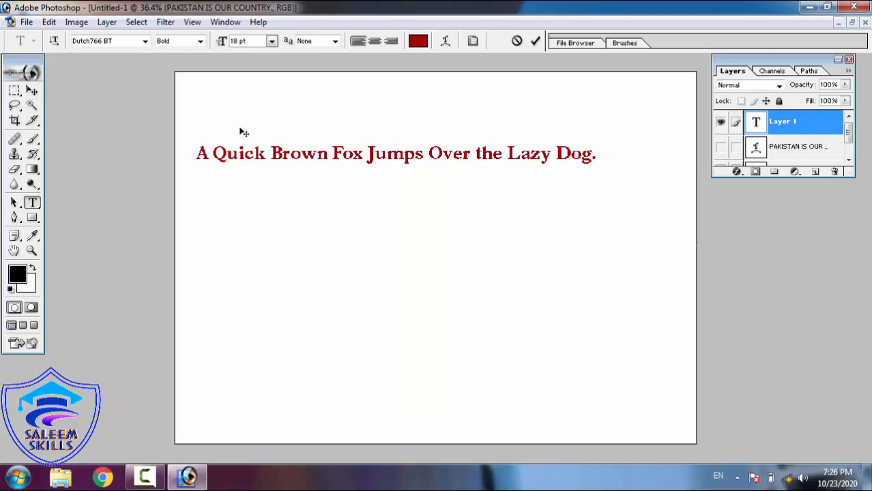
pyautogui.hotkey('ctrl', 'v')
pyautogui.press('Return')
pyautogui.hotkey('ctrl', 'v')
pyautogui.hotkey('ctrl', 'Return')
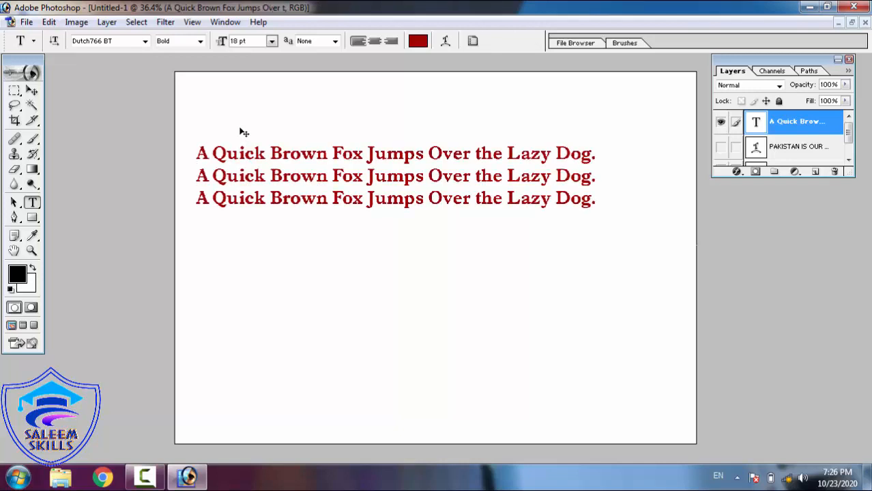
# Reopen the text at the end of the third line and paste three more copies of the sentence on separate lines.
pyautogui.click(458, 209)
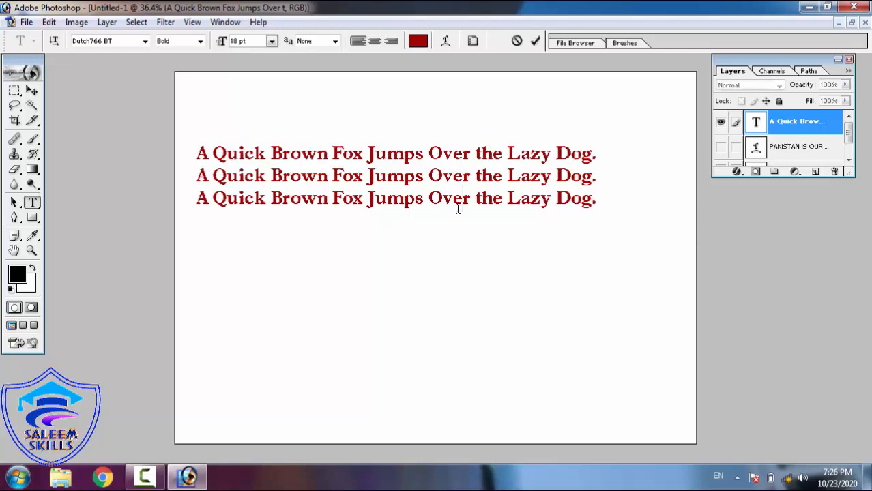
pyautogui.press('End')
pyautogui.write('=')
pyautogui.press('BackSpace')
pyautogui.press('Return')
pyautogui.hotkey('ctrl', 'v')
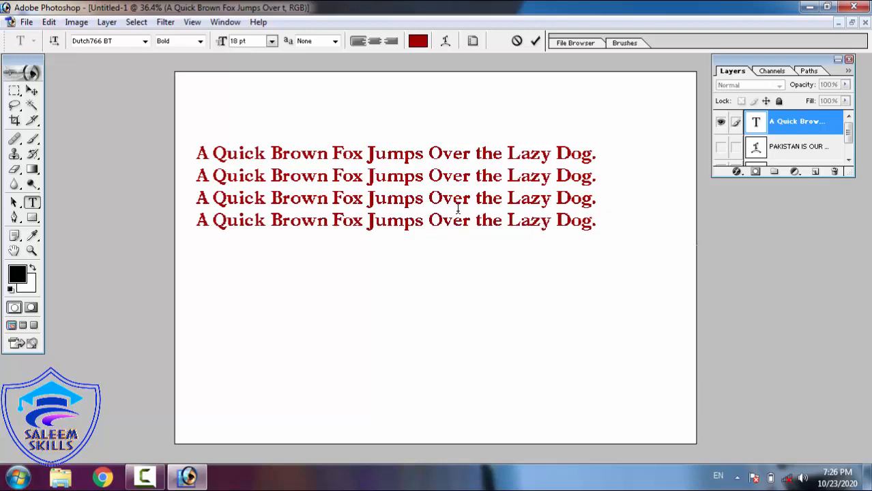
pyautogui.hotkey('ctrl', 'v')
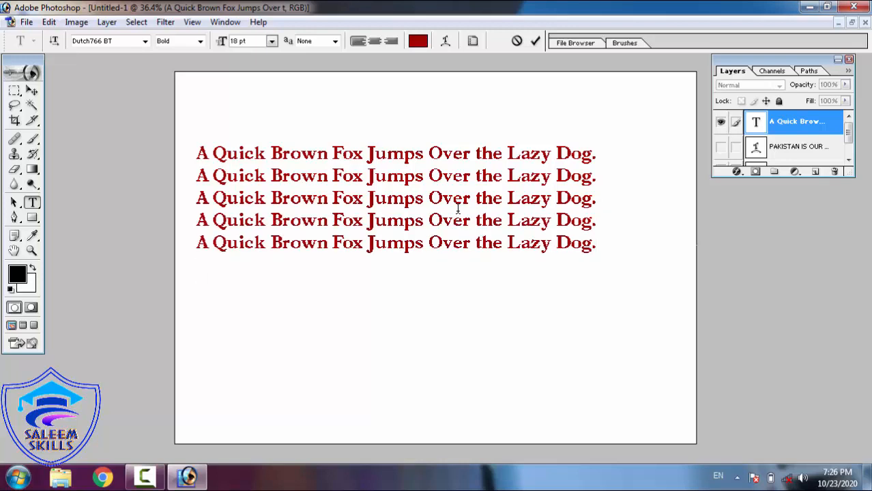
pyautogui.press('Return')
pyautogui.hotkey('ctrl', 'v')
# Select all six lines of text and view their character settings, closing them without edits.
pyautogui.hotkey('ctrl', 'a')
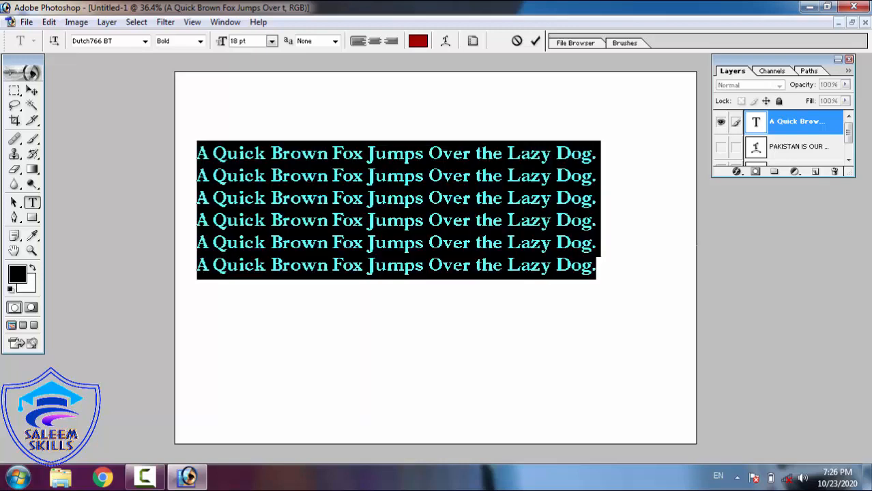
pyautogui.click(474, 41)
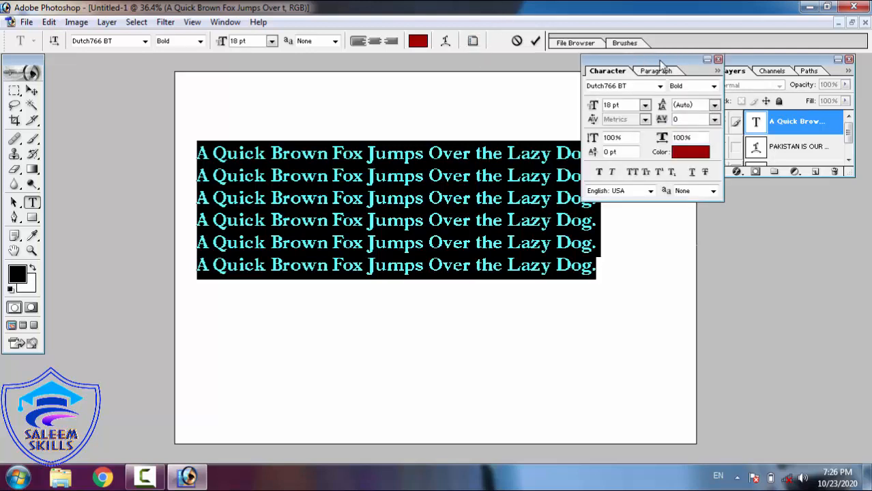
pyautogui.click(718, 60)
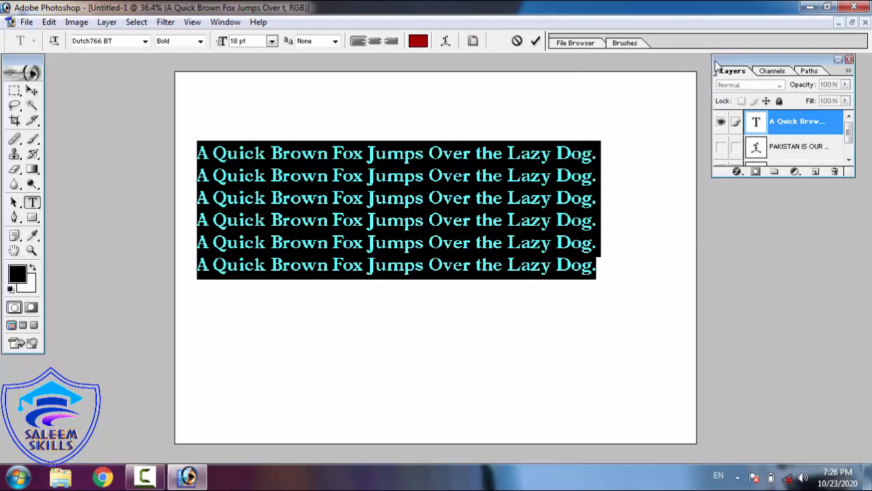
# Open the character settings for the selected fox lines and change their font to Dutch801 ItHd BT.
pyautogui.click(472, 42)
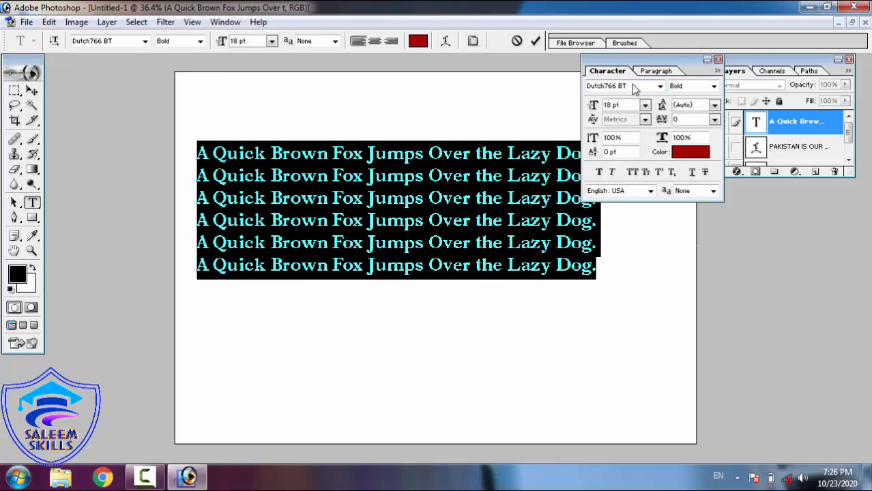
pyautogui.click(658, 86)
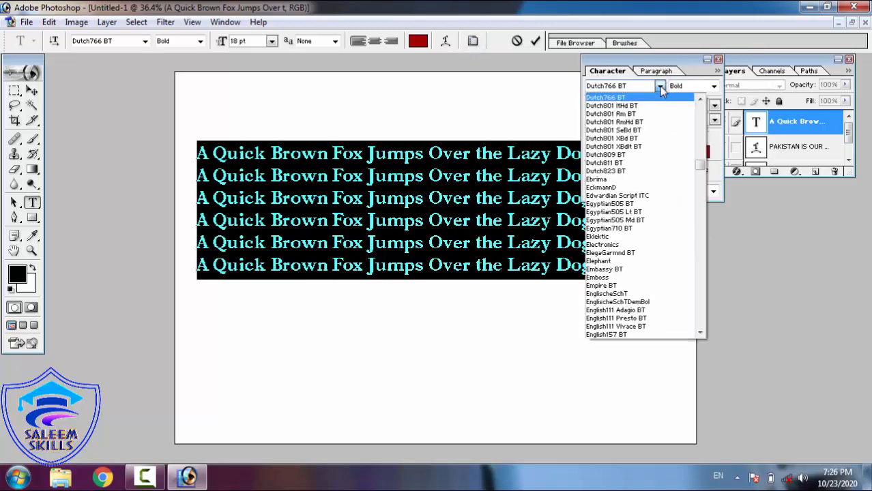
pyautogui.click(637, 107)
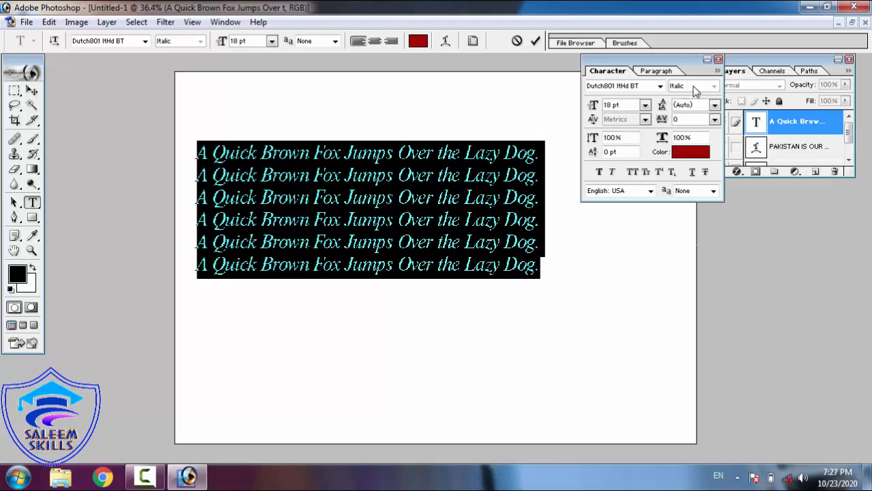
# Try font sizes of 14 pt and 24 pt on the selected lines, settling on 22 pt.
pyautogui.click(645, 105)
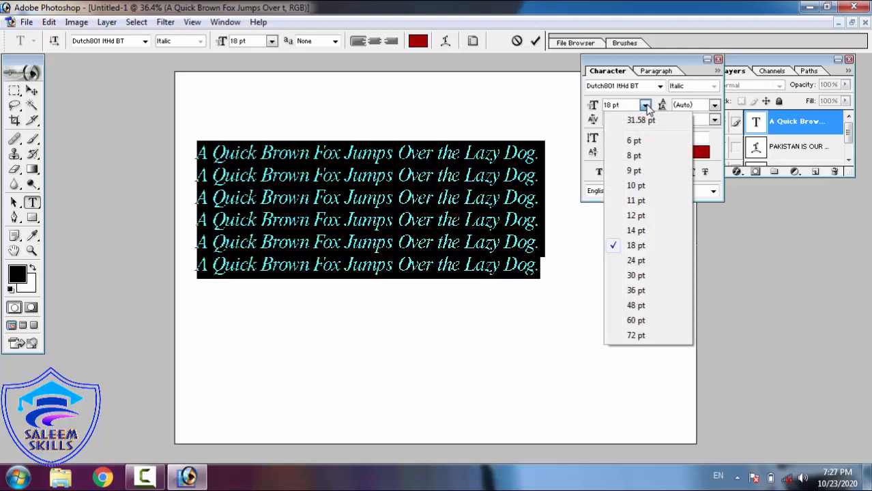
pyautogui.click(635, 232)
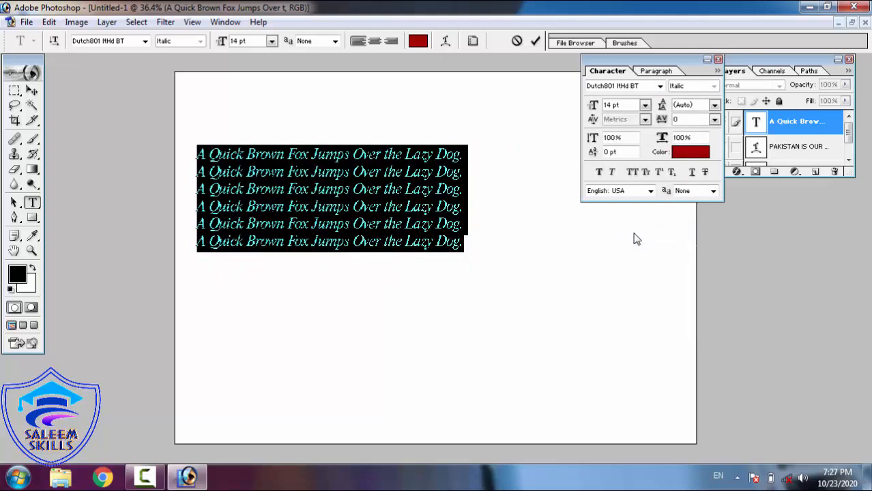
pyautogui.click(644, 107)
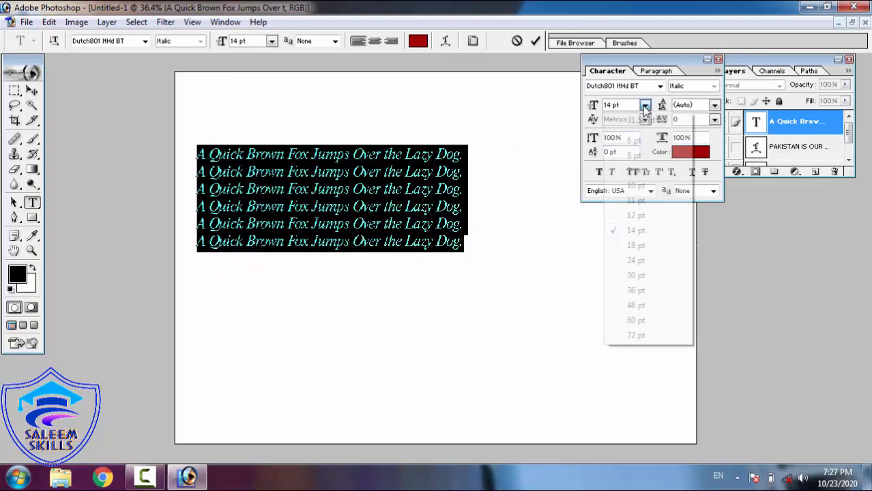
pyautogui.click(636, 260)
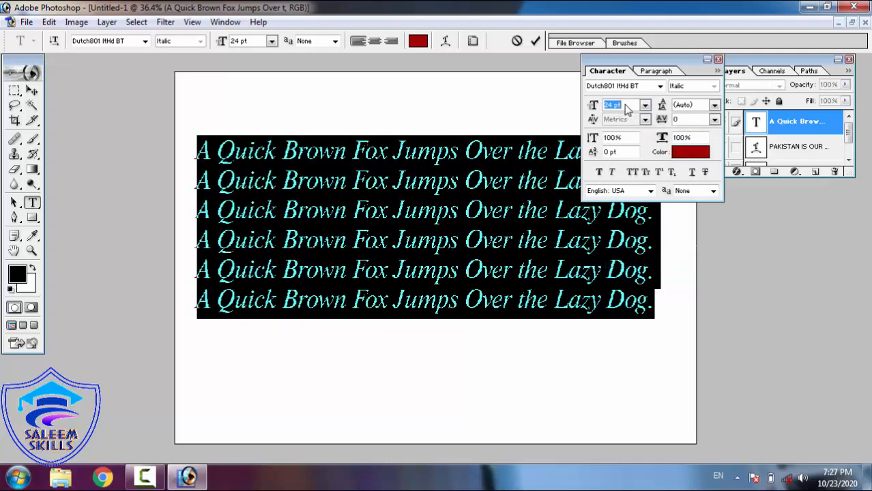
pyautogui.write('22')
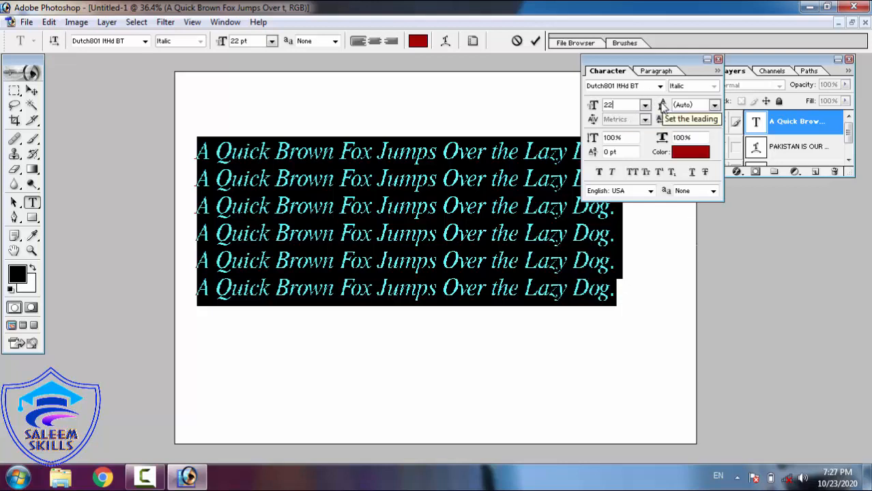
# Try a leading of 6 pt on the selected lines and return it to Auto.
pyautogui.click(713, 106)
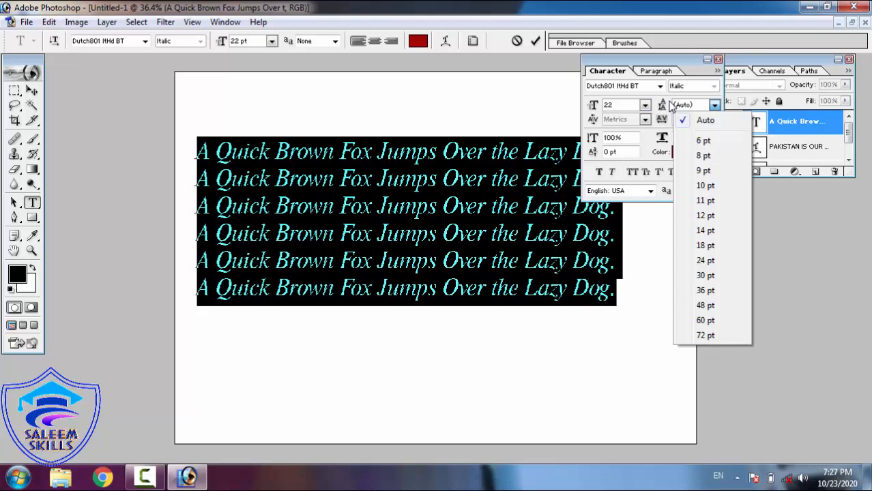
pyautogui.click(703, 141)
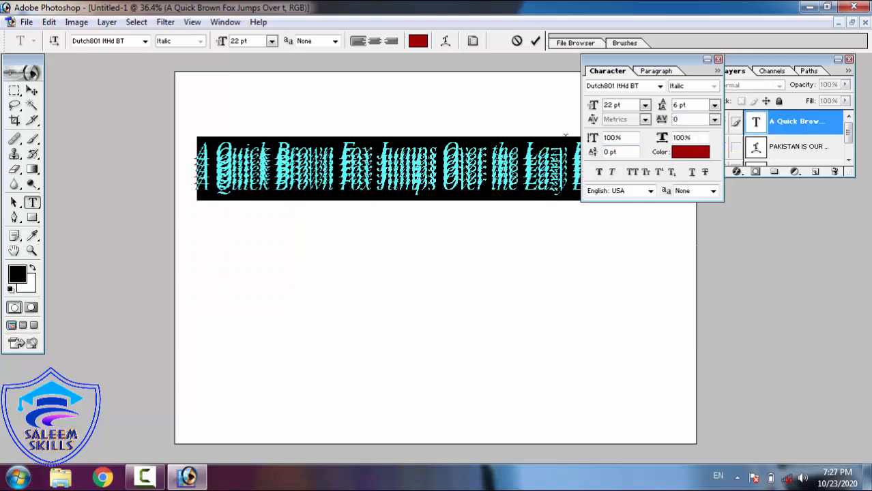
pyautogui.click(714, 105)
pyautogui.click(708, 121)
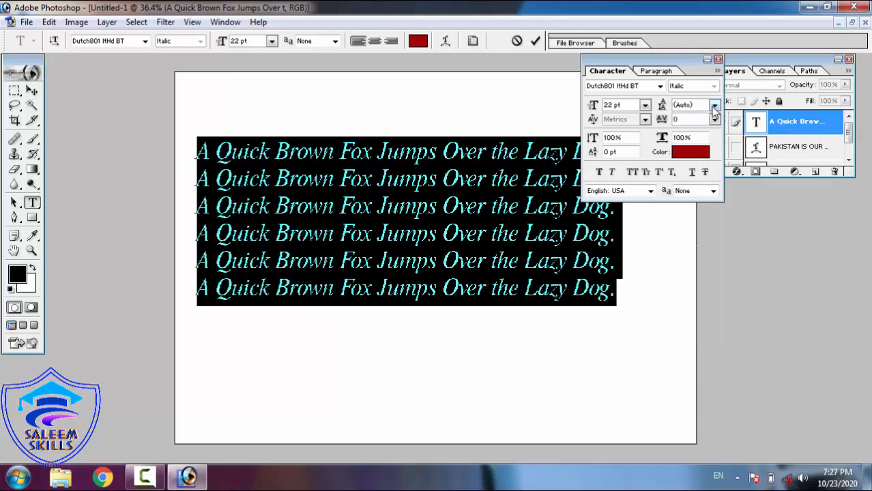
# Try wider line spacing on the selected text with leading values of 24 pt, 36 pt and 48 pt.
pyautogui.click(714, 106)
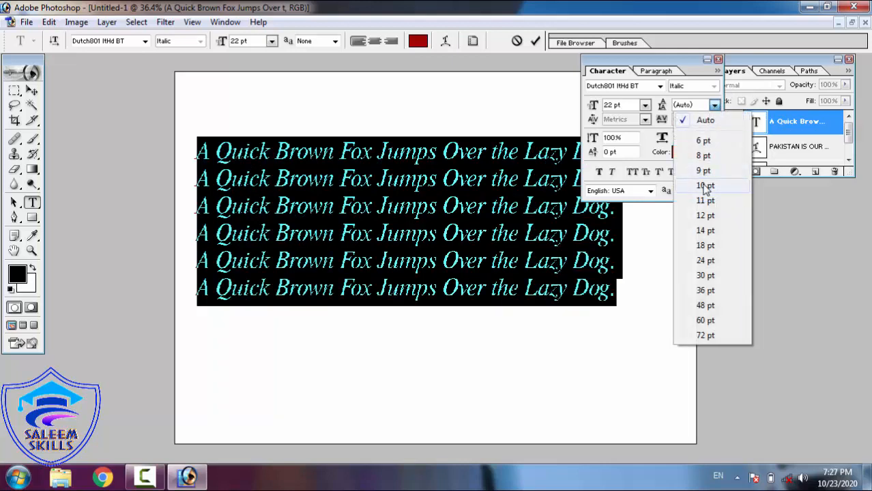
pyautogui.click(709, 262)
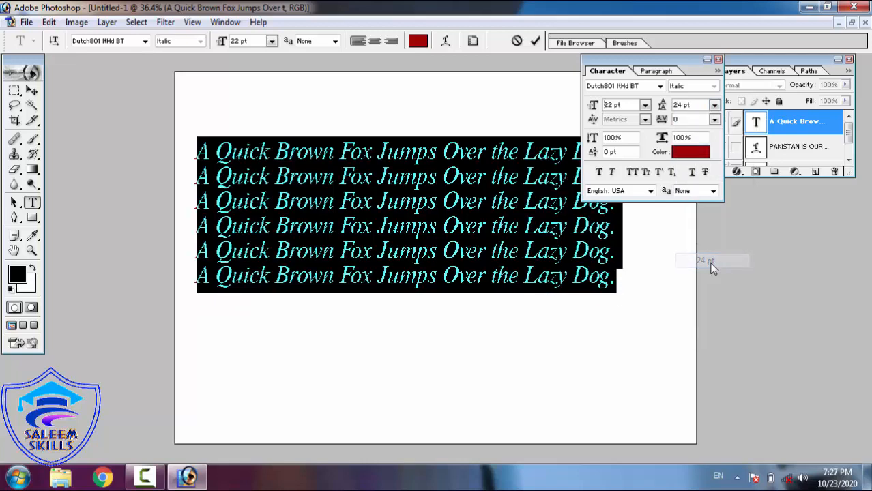
pyautogui.click(714, 106)
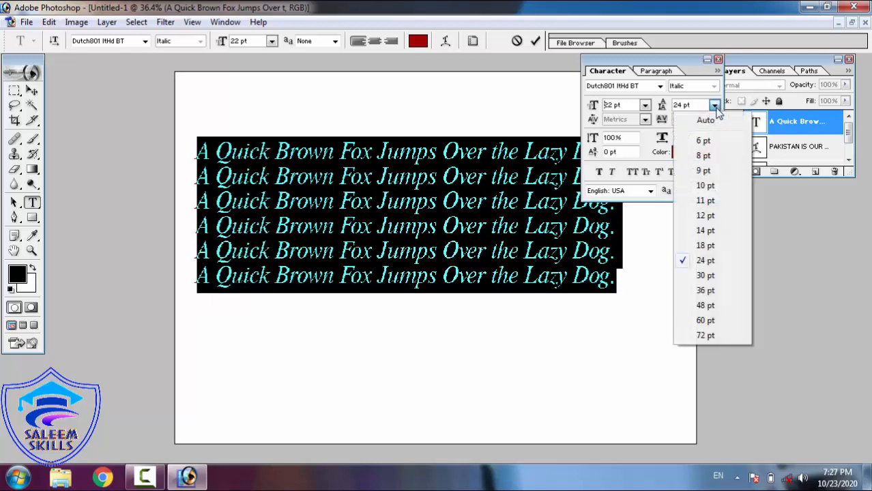
pyautogui.click(707, 291)
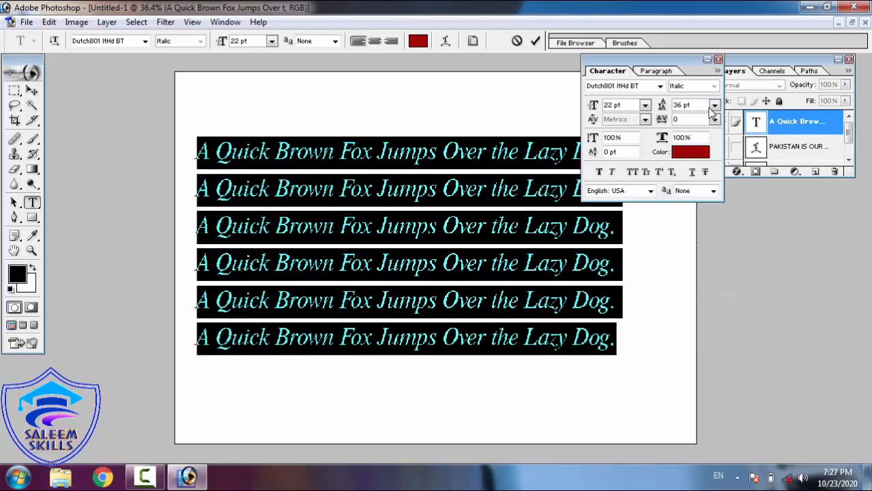
pyautogui.click(713, 108)
pyautogui.click(721, 307)
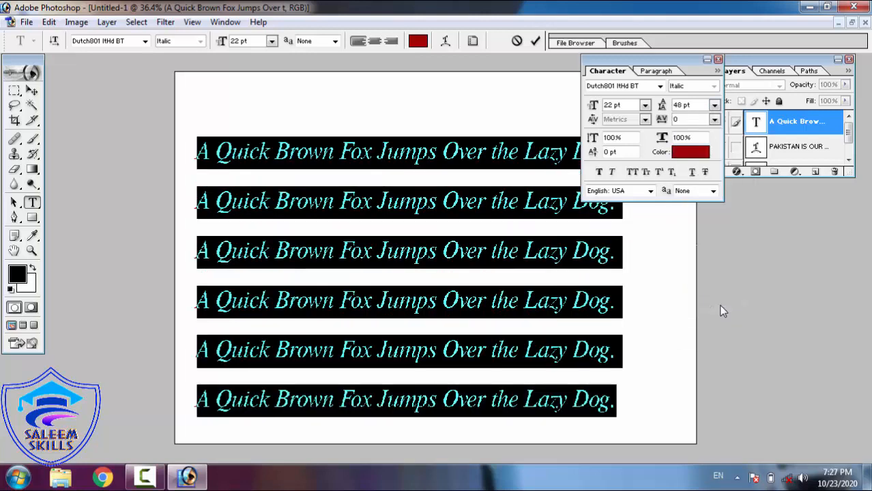
# Try leading values of 72 pt and 100 pt on the six lines and reset the leading to Auto.
pyautogui.click(714, 106)
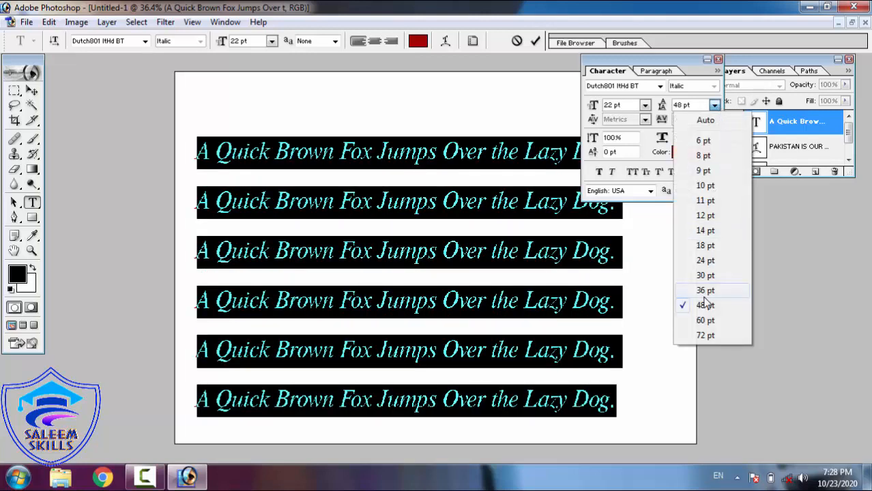
pyautogui.click(706, 336)
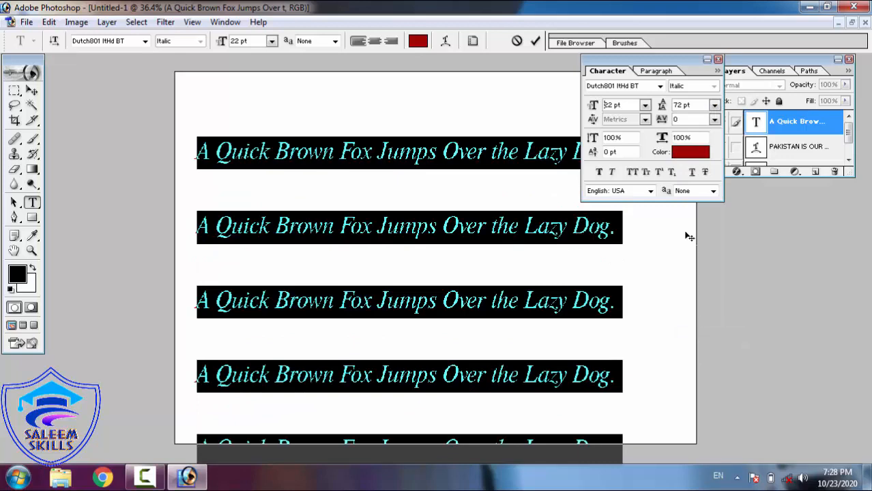
pyautogui.doubleClick(682, 106)
pyautogui.write('100')
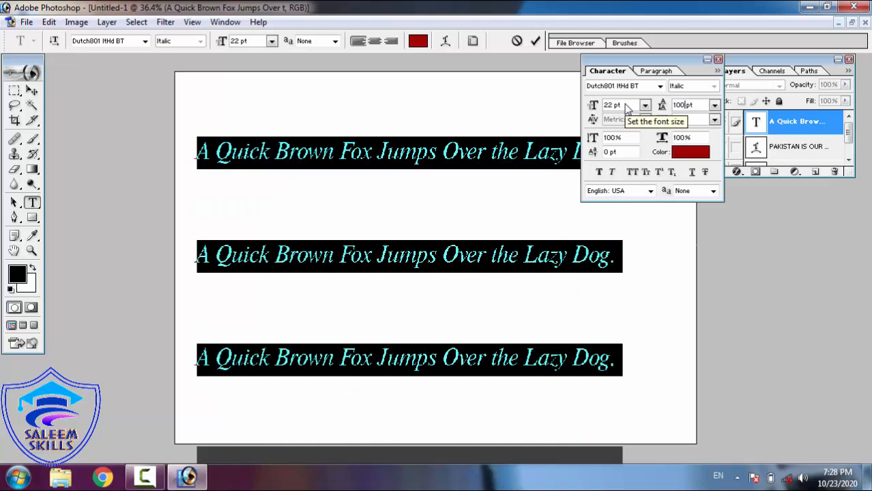
pyautogui.click(713, 105)
pyautogui.click(706, 121)
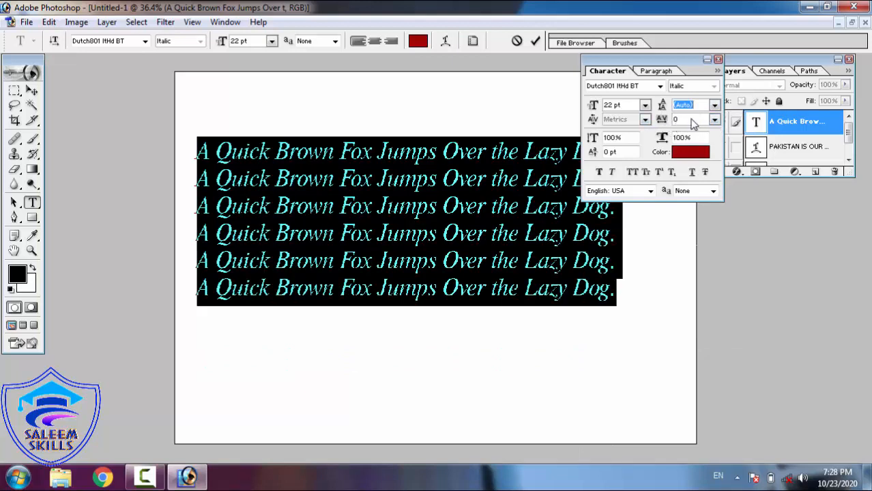
# Try tracking values of -50, -100 and 75 on the selected lines.
pyautogui.click(714, 119)
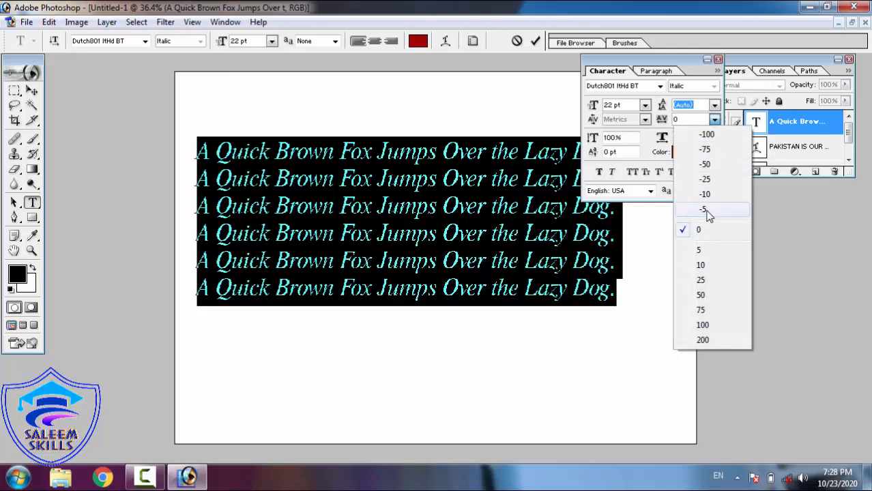
pyautogui.click(706, 165)
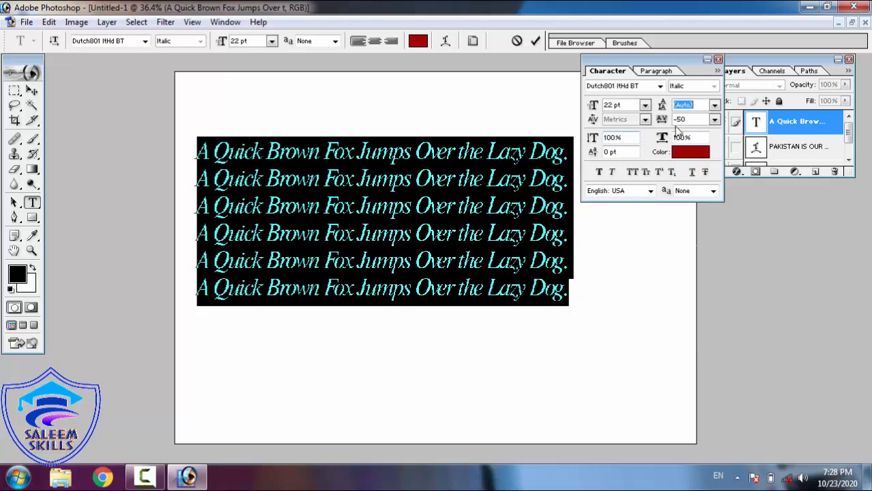
pyautogui.click(714, 120)
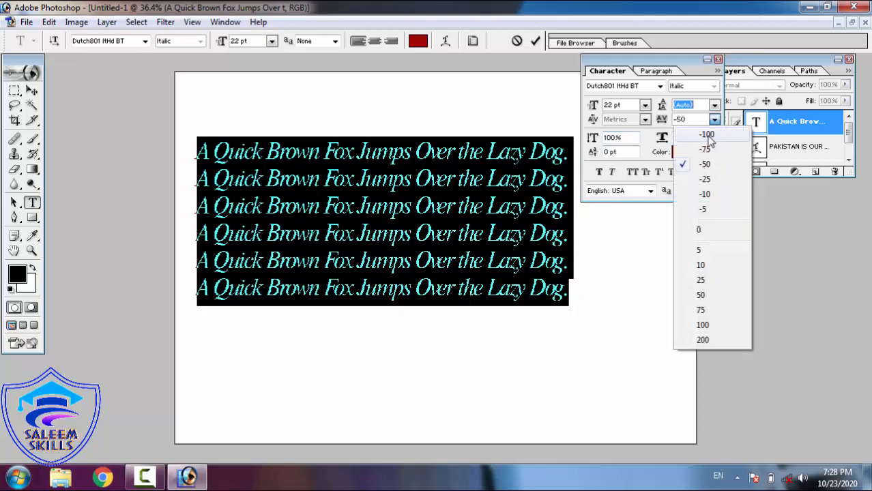
pyautogui.click(706, 136)
pyautogui.click(714, 120)
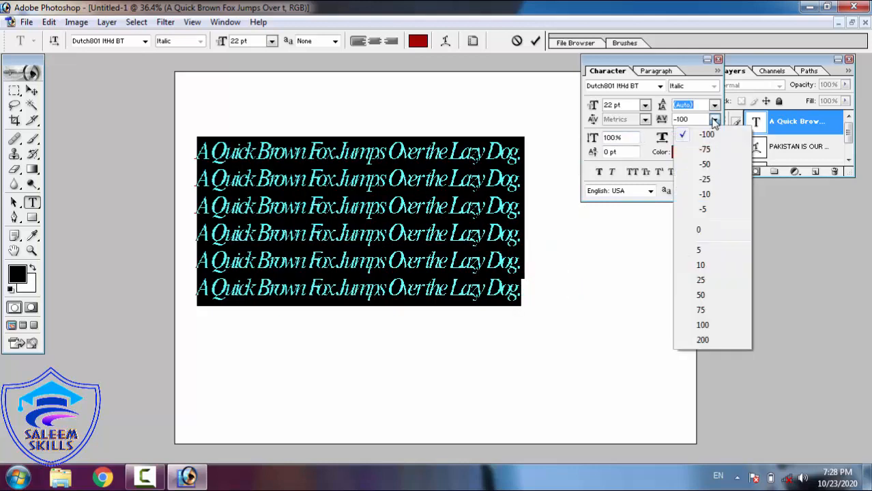
pyautogui.click(701, 311)
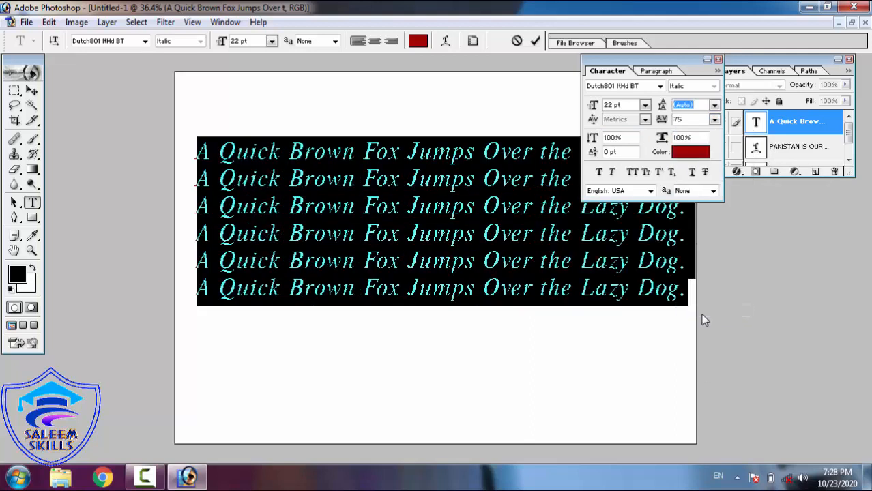
# Try tracking values of 200 and -75 on the selected lines and reset the tracking to 0.
pyautogui.click(714, 120)
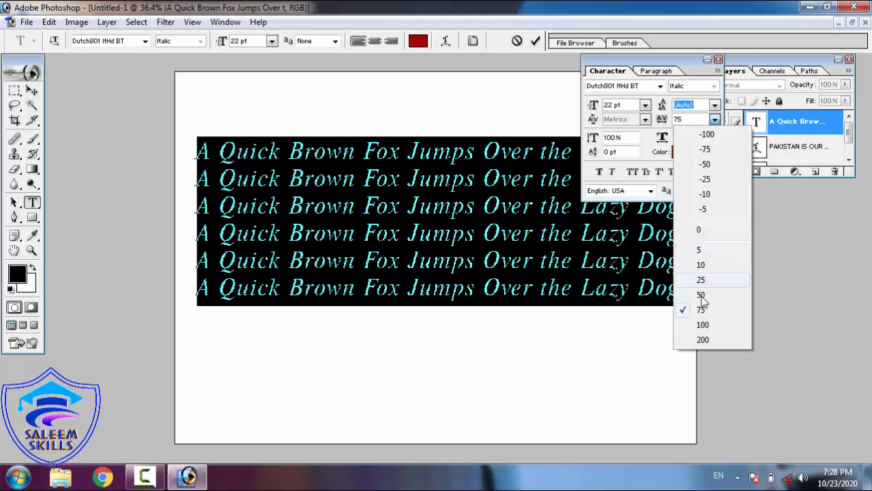
pyautogui.click(703, 340)
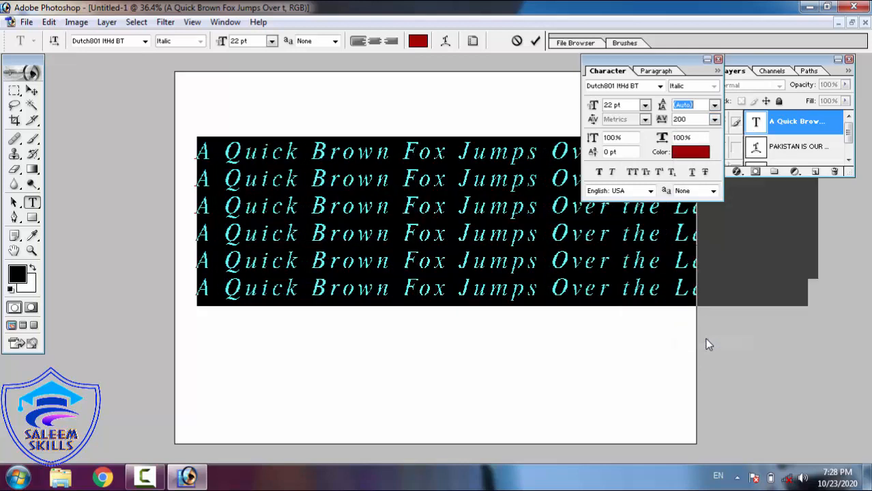
pyautogui.click(714, 119)
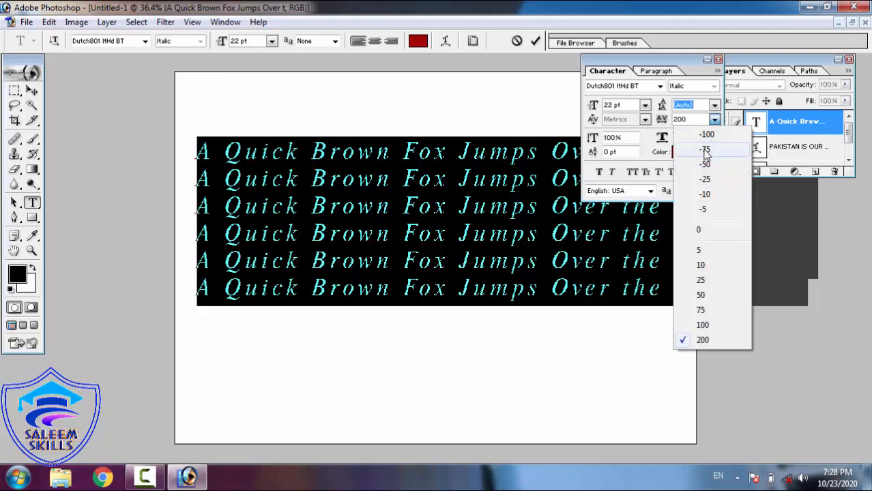
pyautogui.click(705, 148)
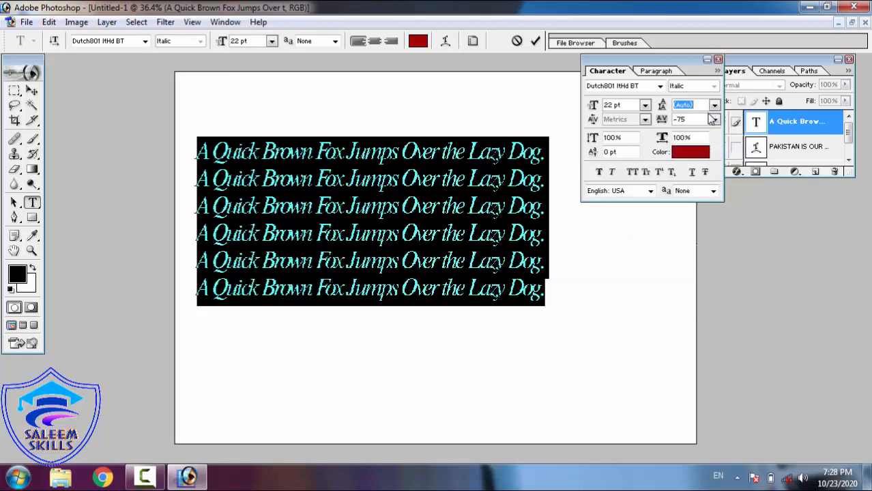
pyautogui.click(714, 119)
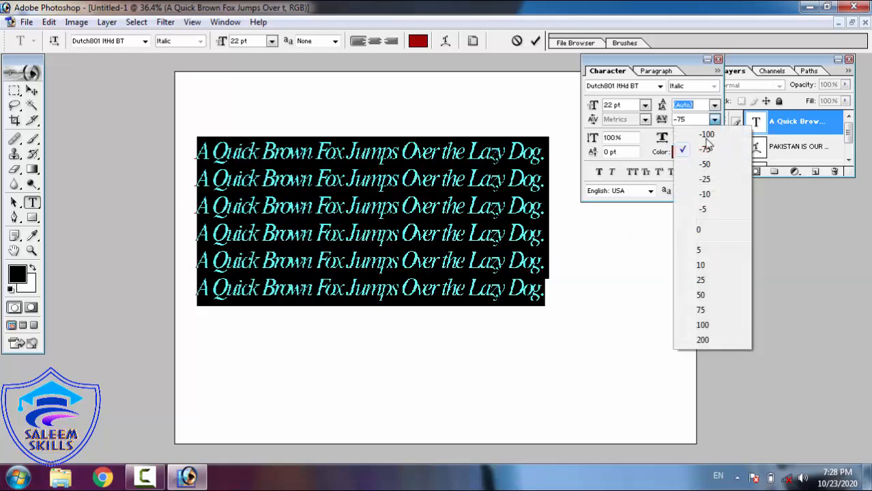
pyautogui.click(702, 231)
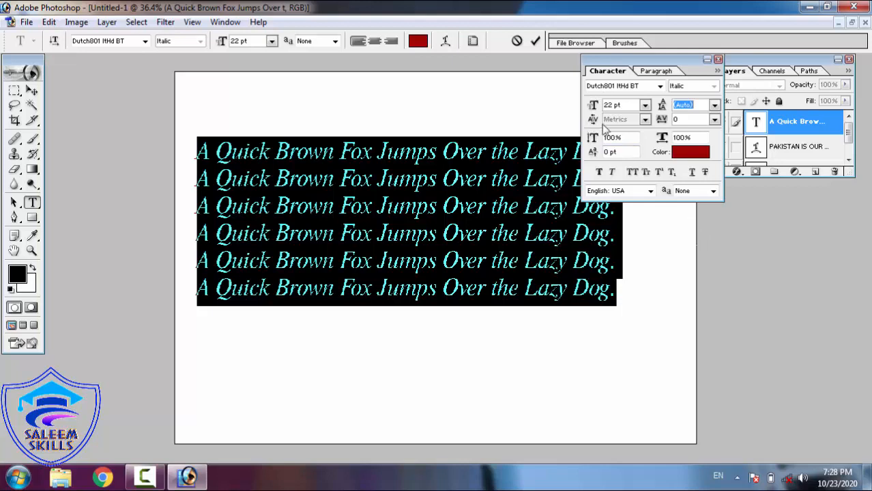
# Stretch the selected lines with a vertical scale of 200%, and replace that value with 1000%.
pyautogui.click(627, 140)
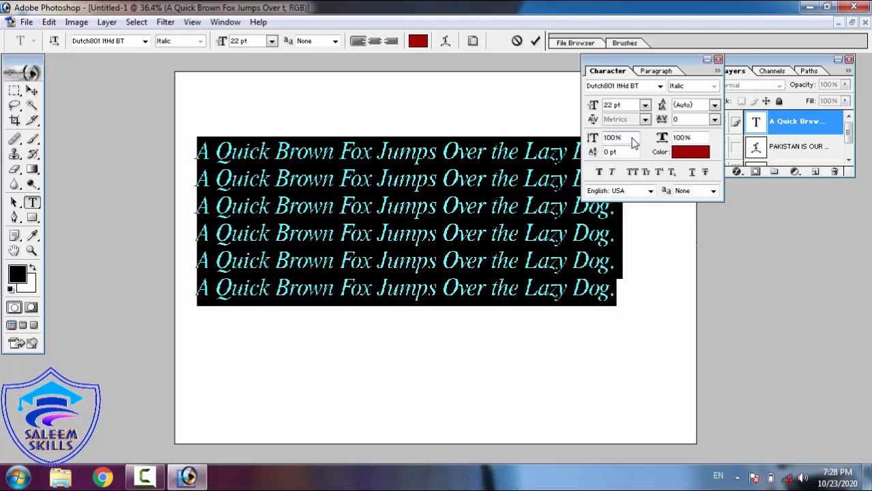
pyautogui.doubleClick(635, 140)
pyautogui.write('200')
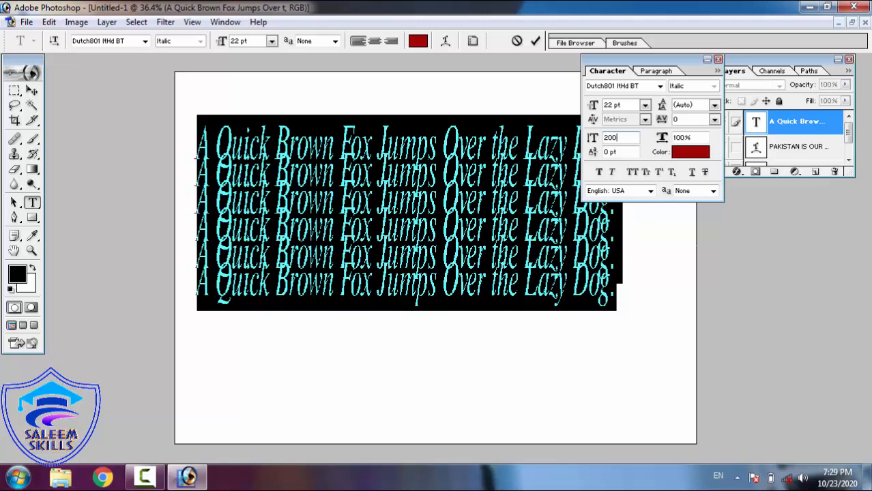
pyautogui.press('BackSpace')
pyautogui.press('BackSpace')
pyautogui.press('BackSpace')
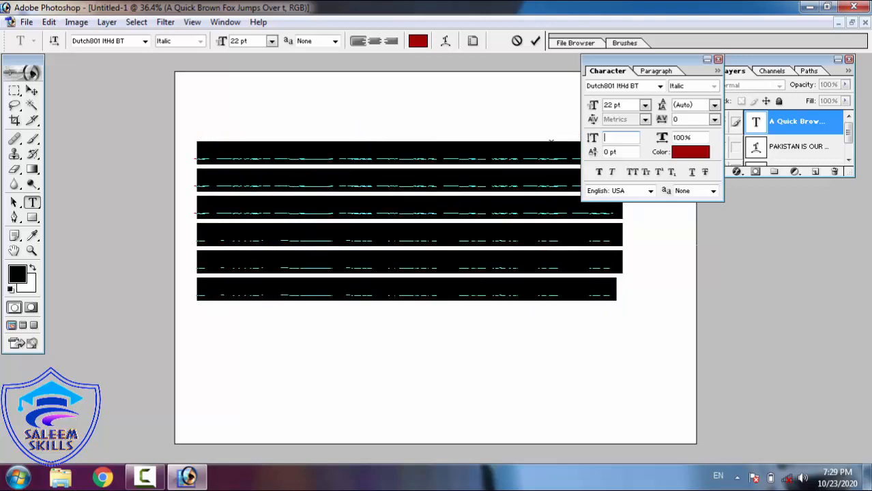
pyautogui.write('1000')
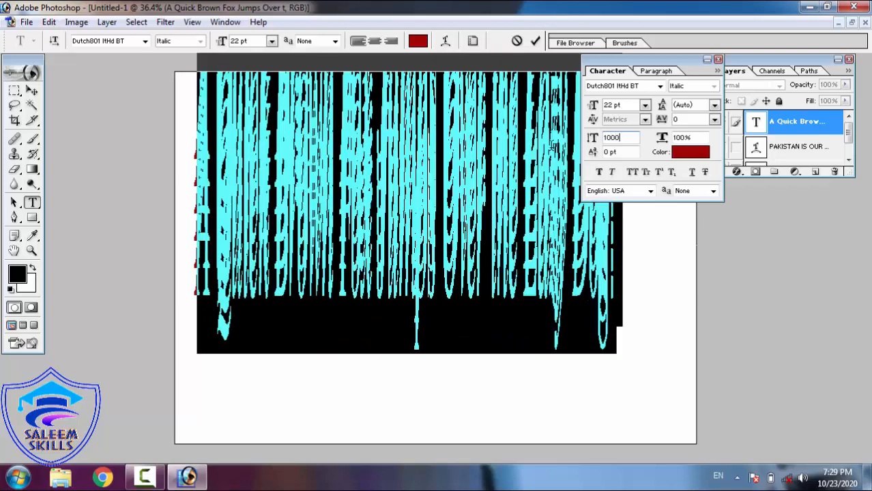
# Reset the vertical scale to 100%, then try a horizontal scale of 200% on the selected lines and return it to 100%.
pyautogui.press('BackSpace')
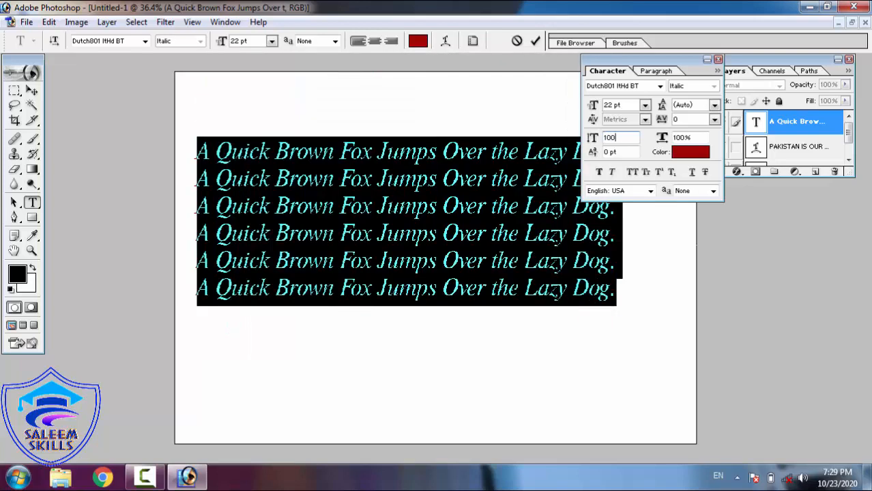
pyautogui.press('Tab')
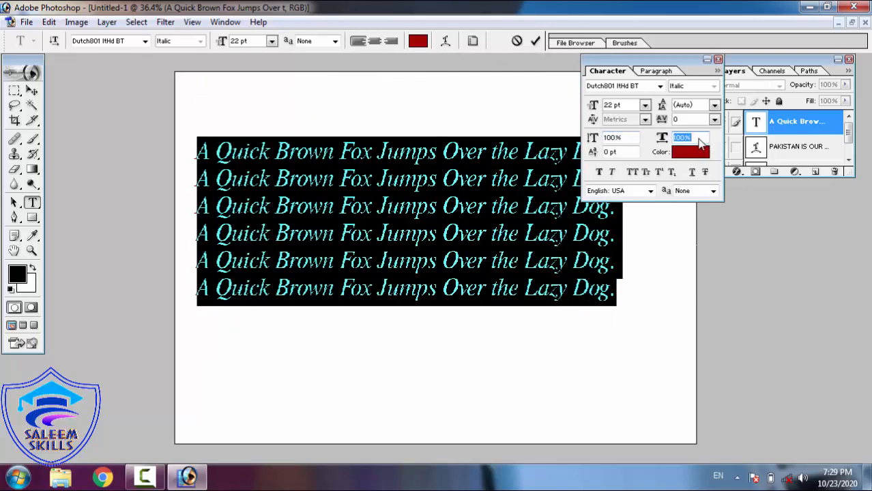
pyautogui.write('200')
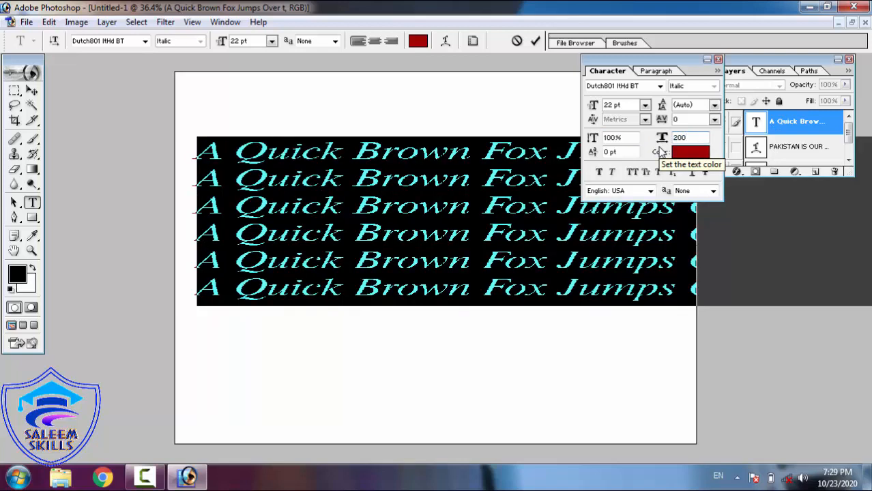
pyautogui.press('BackSpace')
pyautogui.press('BackSpace')
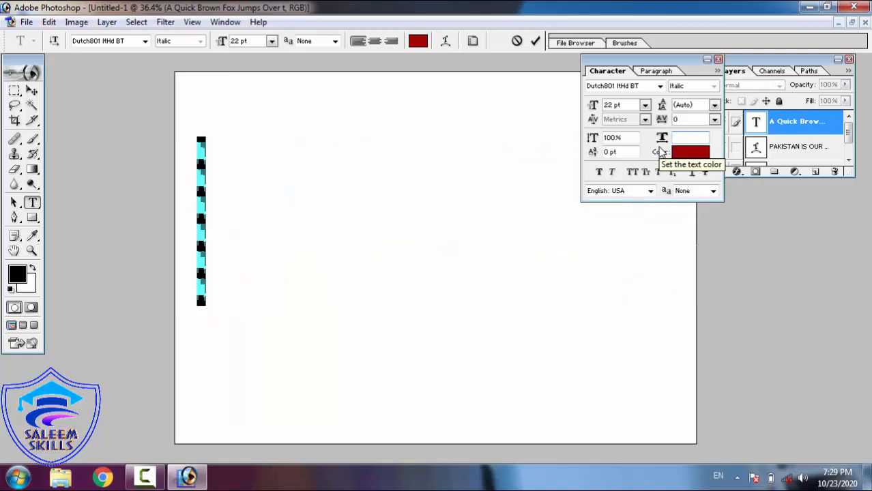
pyautogui.write('100')
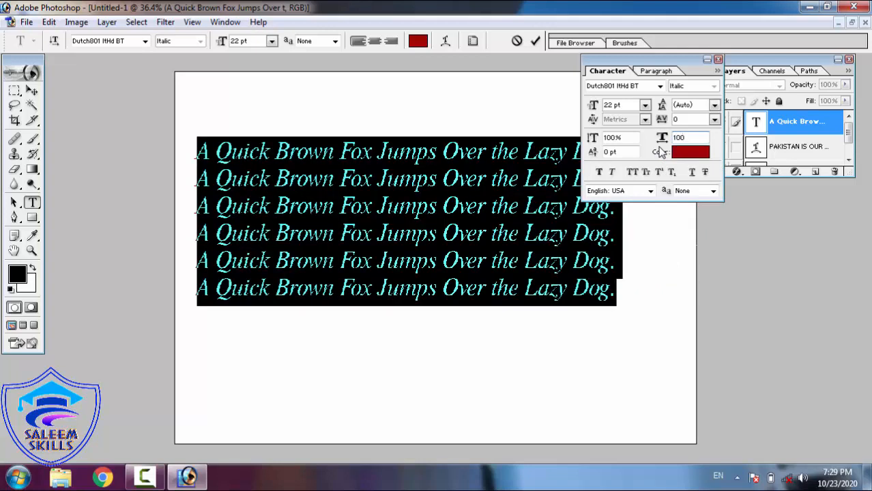
pyautogui.press('Tab')
# Set the text color of the six selected lines to brown 8A4D0B and commit the edit.
pyautogui.click(703, 153)
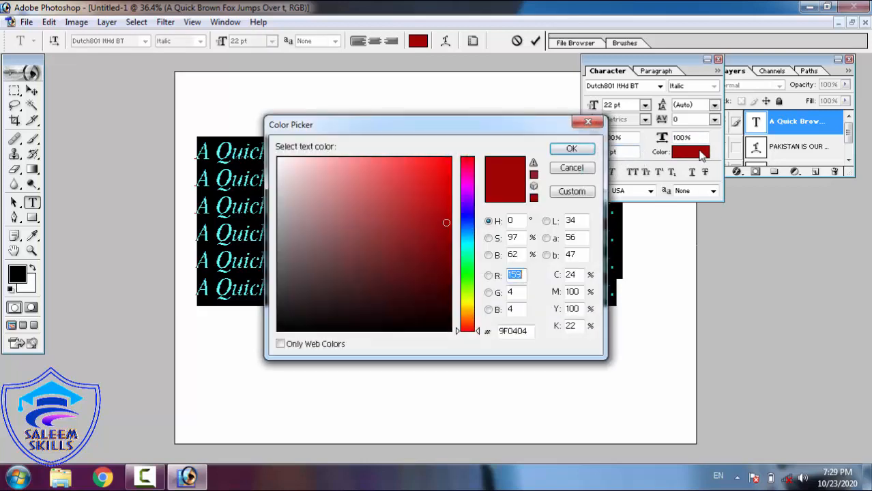
pyautogui.click(466, 298)
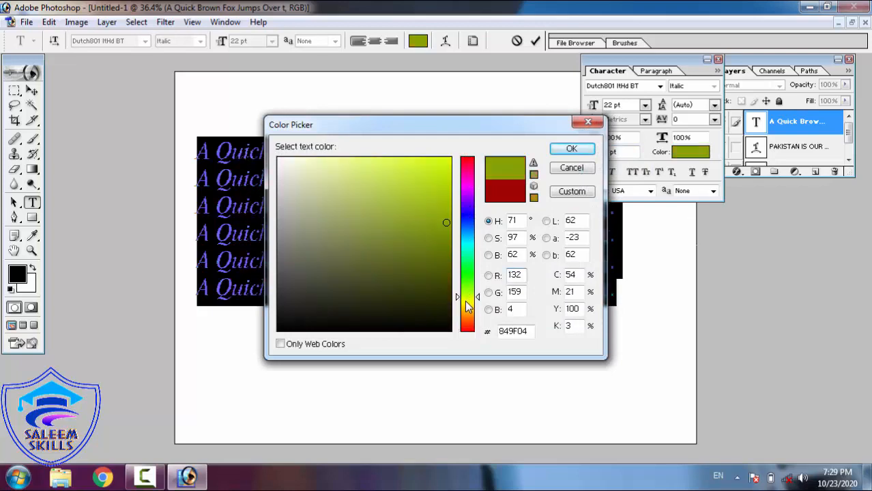
pyautogui.click(467, 316)
pyautogui.click(437, 237)
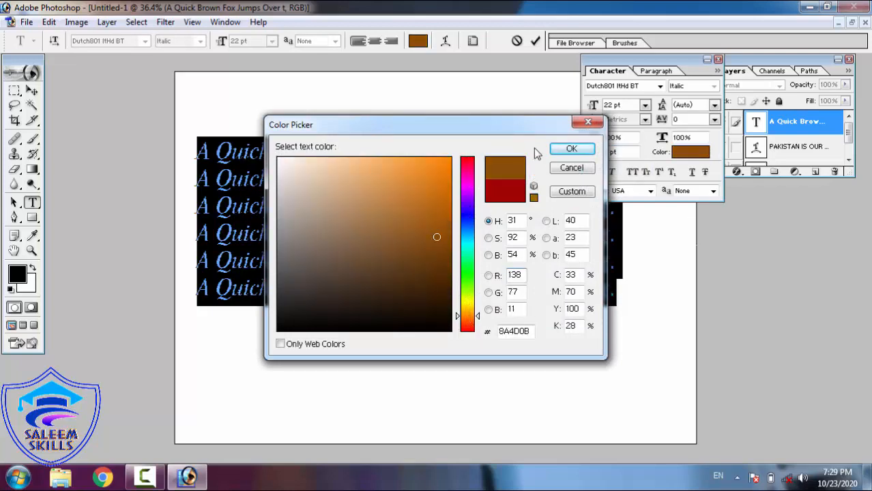
pyautogui.click(572, 148)
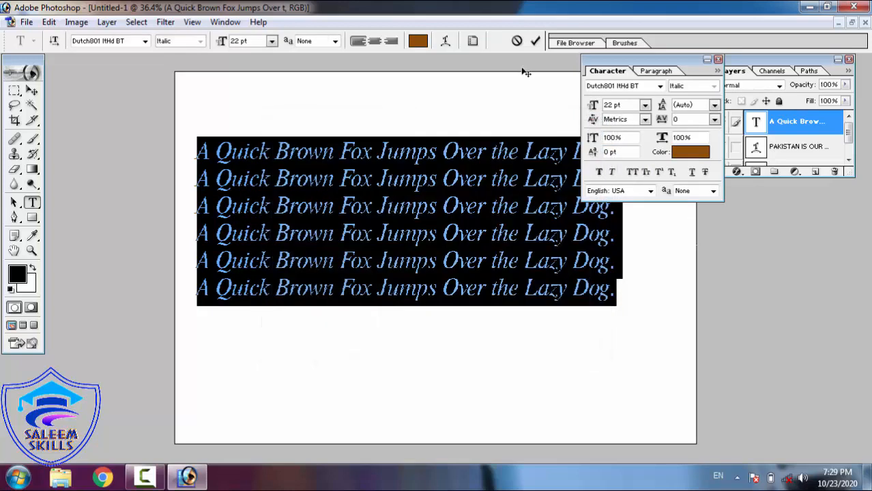
pyautogui.click(534, 41)
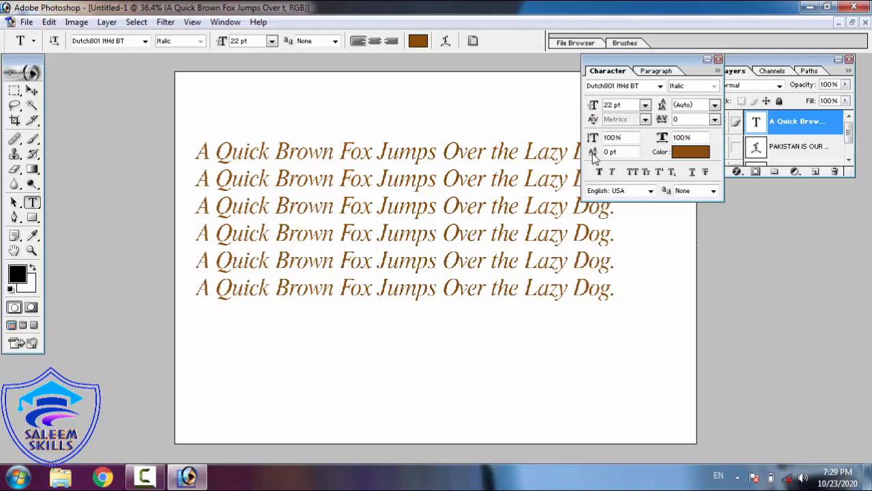
# Select all six lines, set their text color to black 000000, and commit the edit.
pyautogui.click(549, 186)
pyautogui.hotkey('ctrl', 'a')
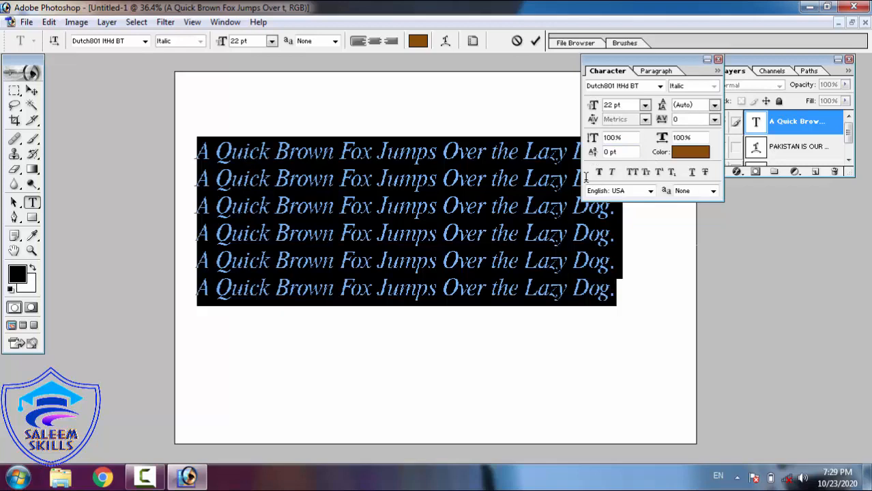
pyautogui.click(696, 152)
pyautogui.moveTo(422, 231); pyautogui.dragTo(166, 410)
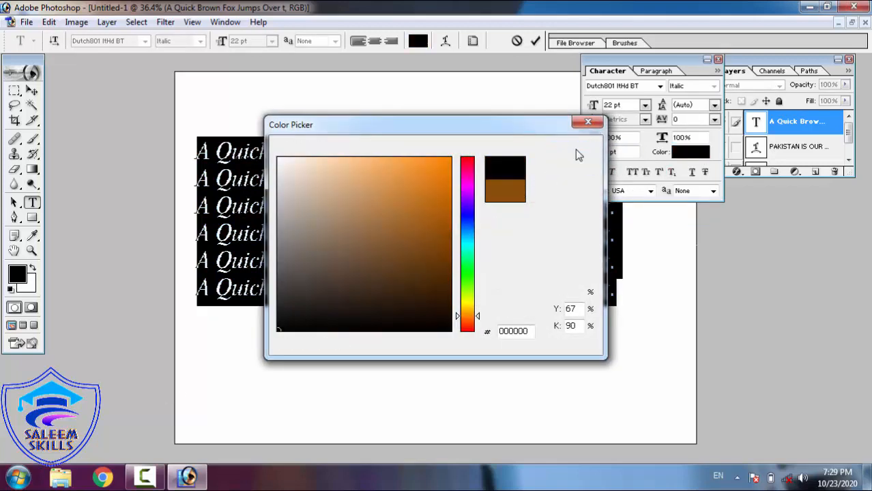
pyautogui.click(573, 149)
pyautogui.click(535, 42)
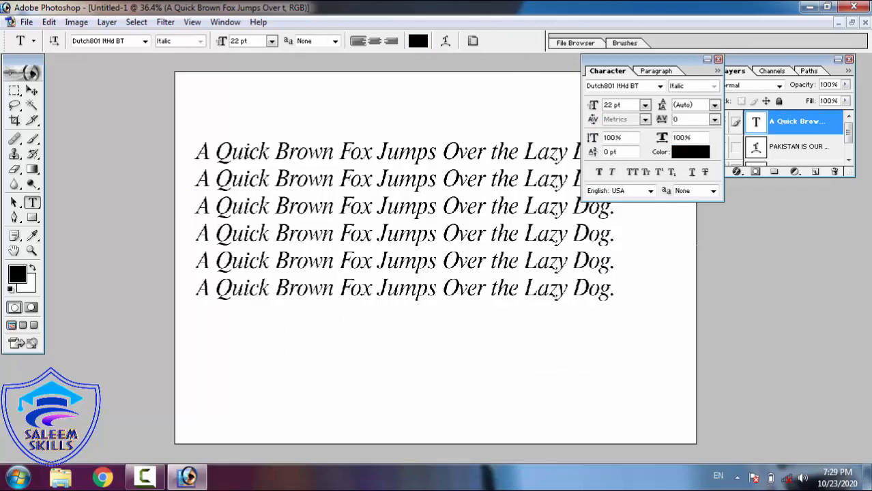
# Apply Faux Bold to the first line of the text and commit the edit.
pyautogui.click(198, 151)
pyautogui.tripleClick(197, 151)
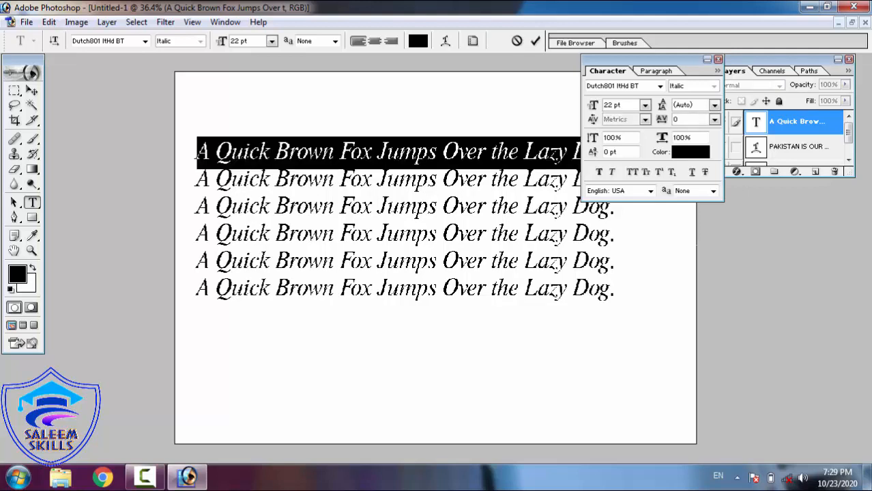
pyautogui.click(599, 172)
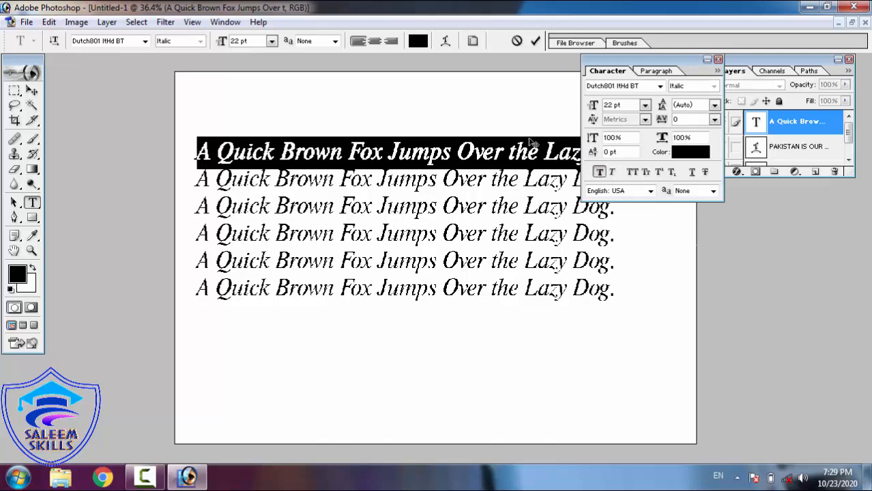
pyautogui.click(534, 42)
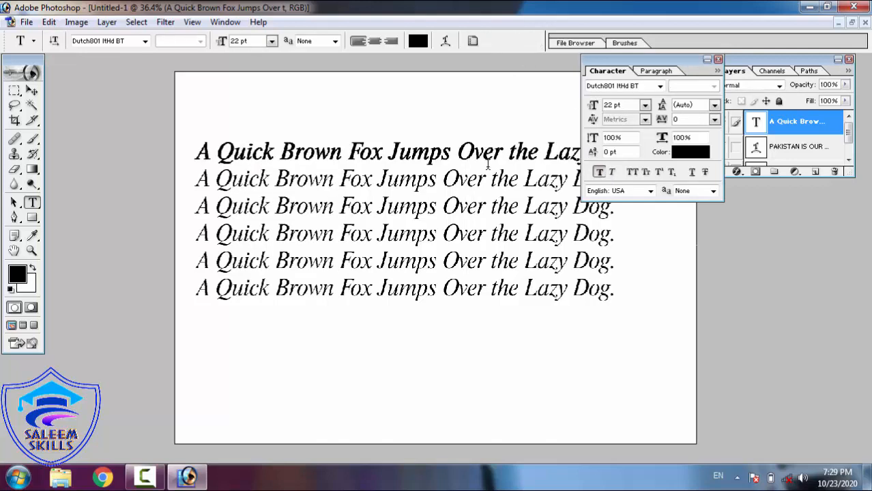
# Select the whole first line and try Faux Italic on it.
pyautogui.press('z')
pyautogui.moveTo(159, 130); pyautogui.dragTo(551, 238)
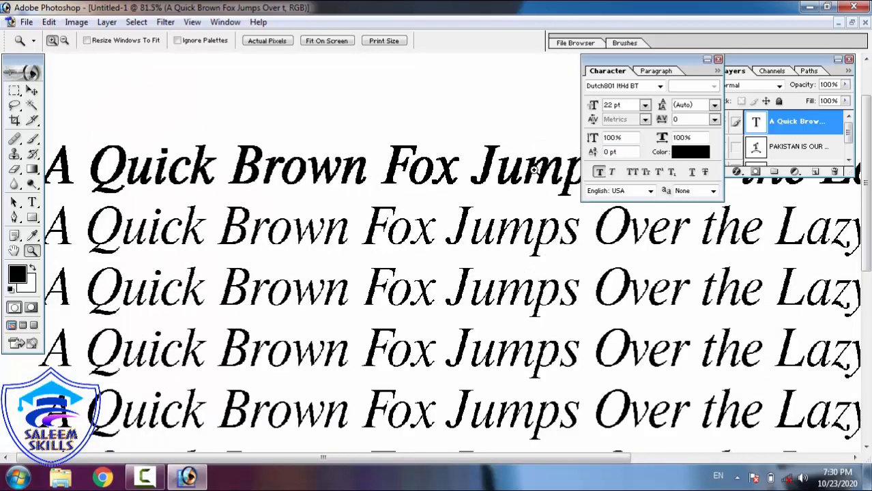
pyautogui.press('t')
pyautogui.click(474, 172)
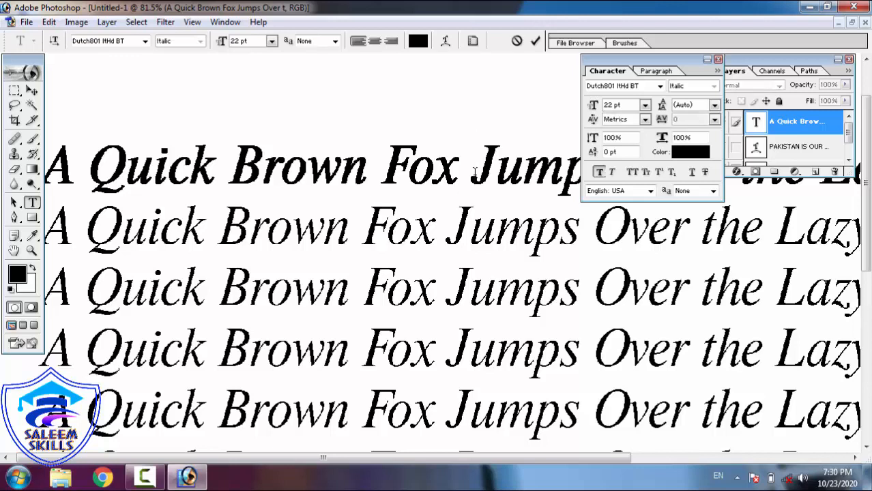
pyautogui.tripleClick(475, 172)
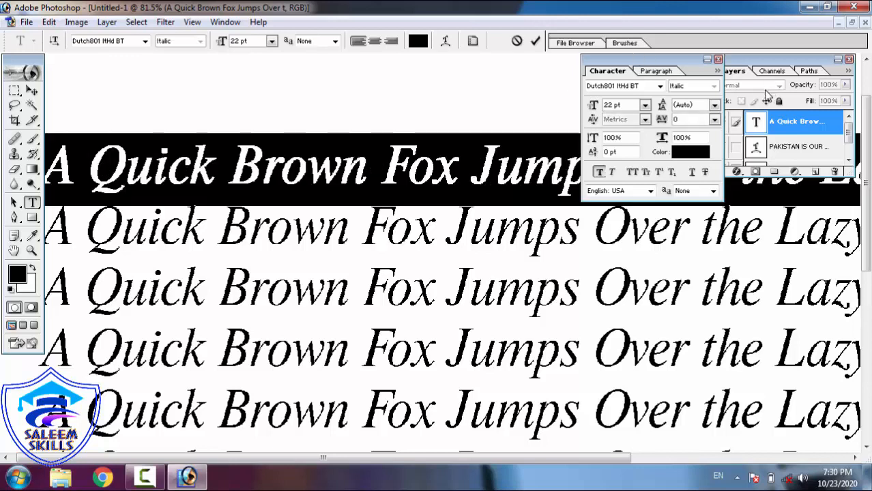
pyautogui.click(611, 172)
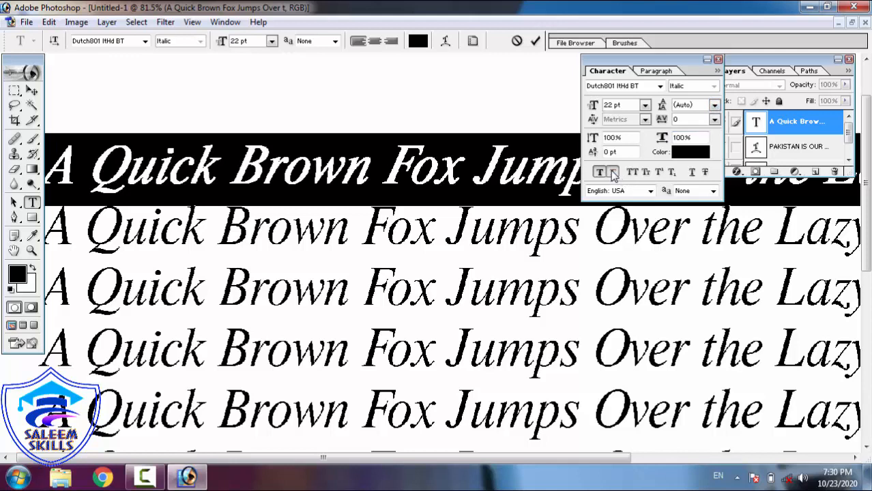
# Try All Caps on the first line twice, turning it off again each time.
pyautogui.click(633, 175)
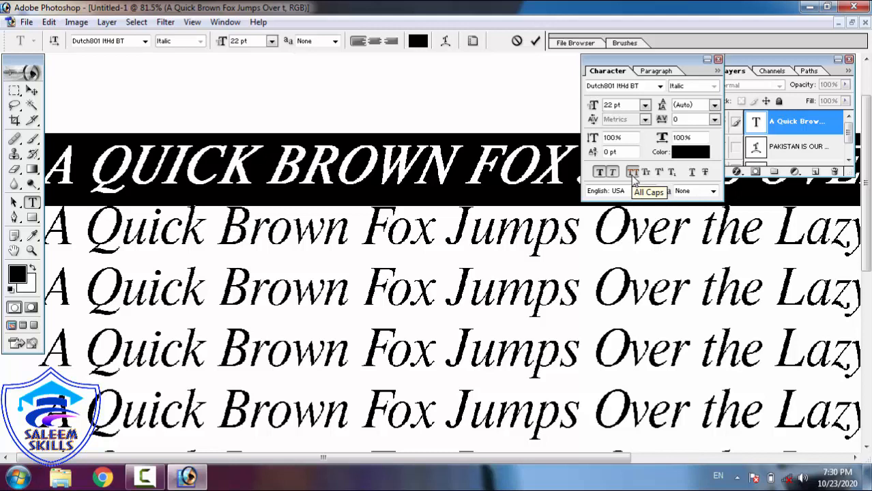
pyautogui.click(632, 174)
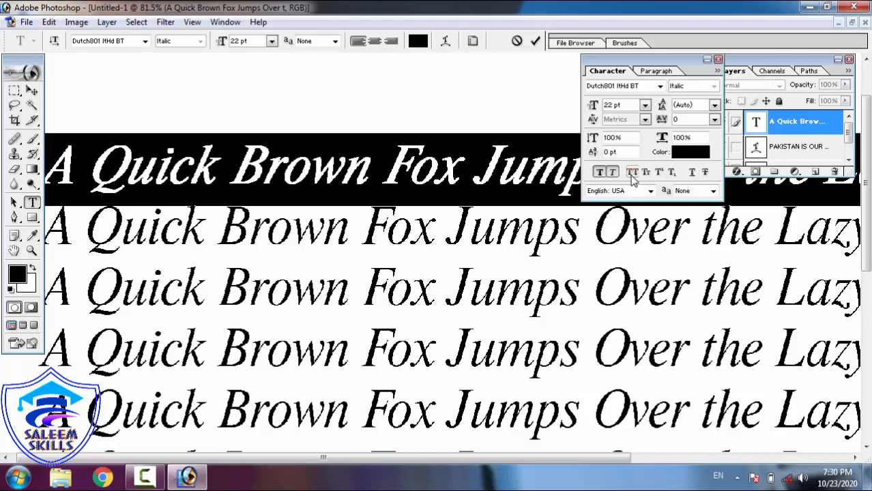
pyautogui.click(632, 175)
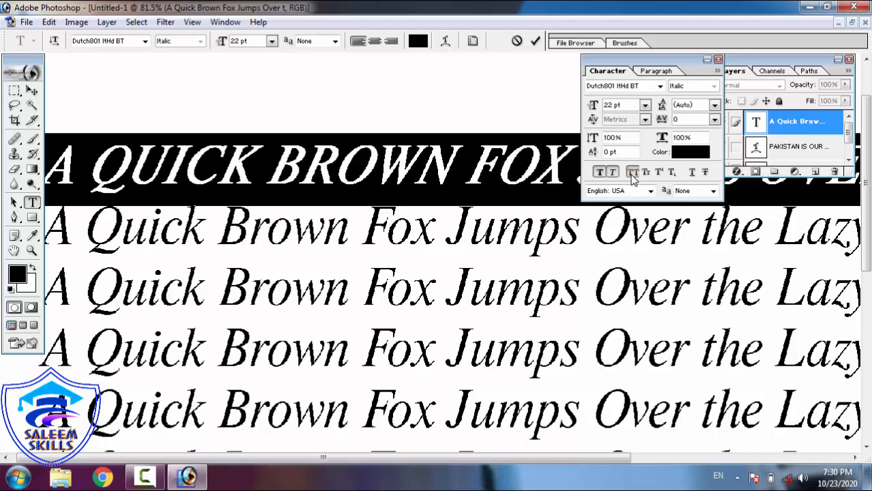
pyautogui.click(633, 175)
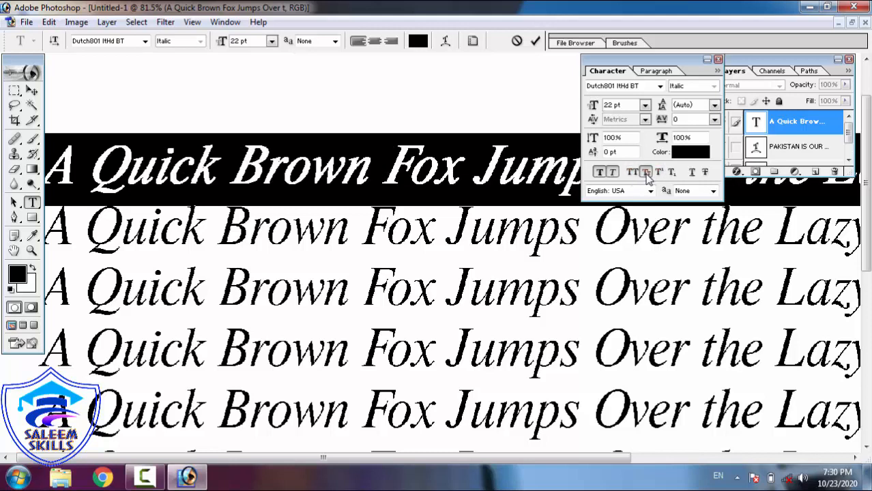
# Try Small Caps and Superscript on the first line, and cancel the current text edit.
pyautogui.click(646, 173)
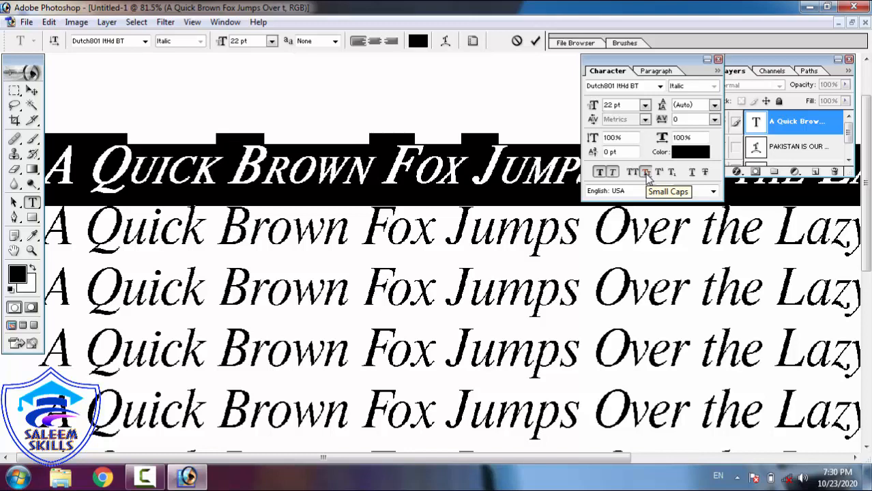
pyautogui.click(659, 174)
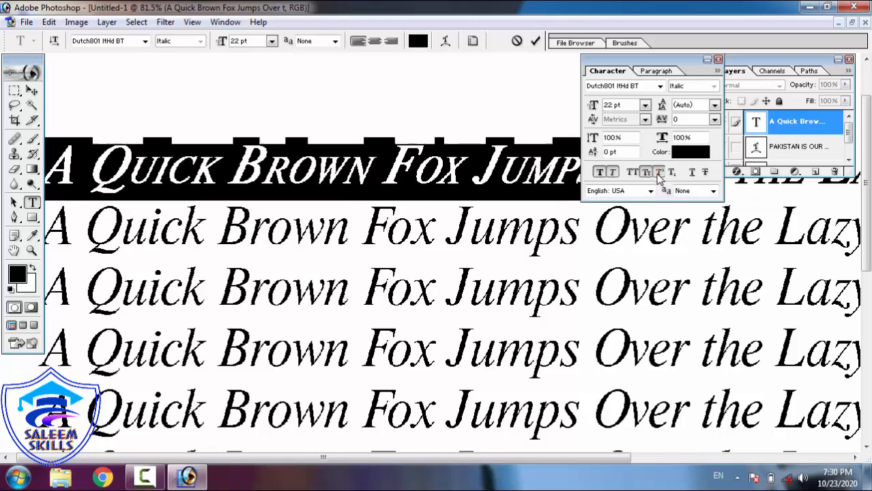
pyautogui.click(659, 174)
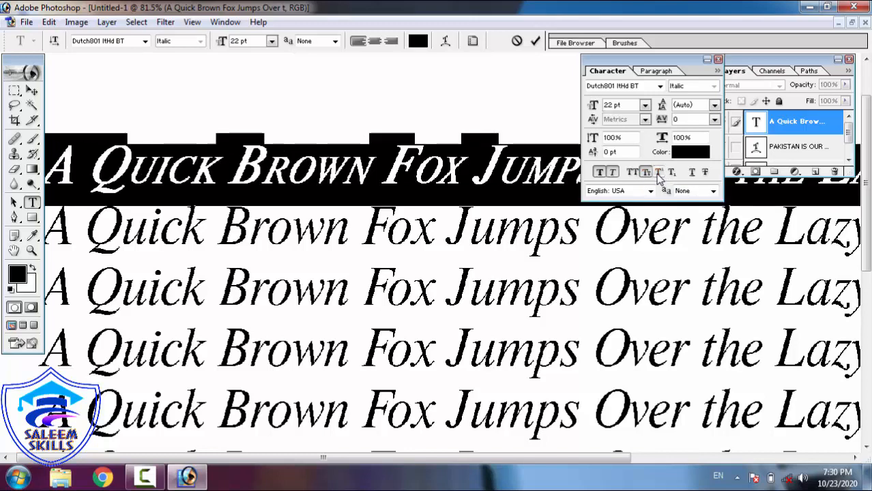
pyautogui.write('`')
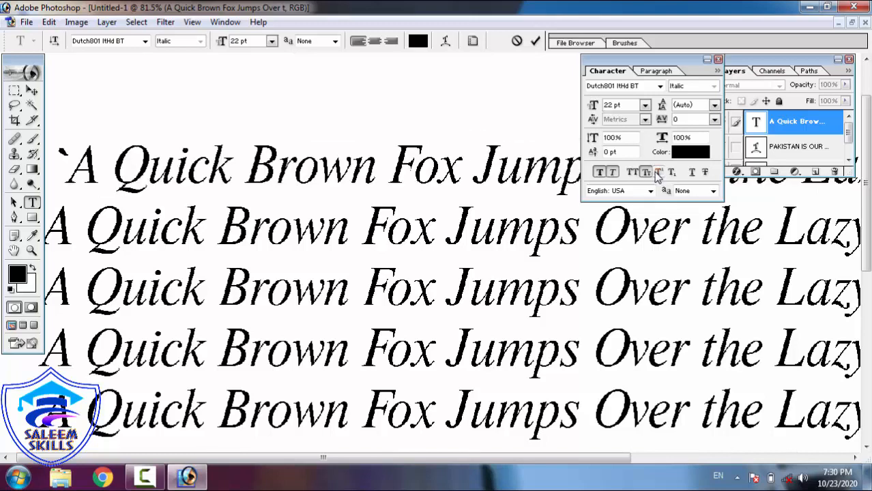
pyautogui.press('Escape')
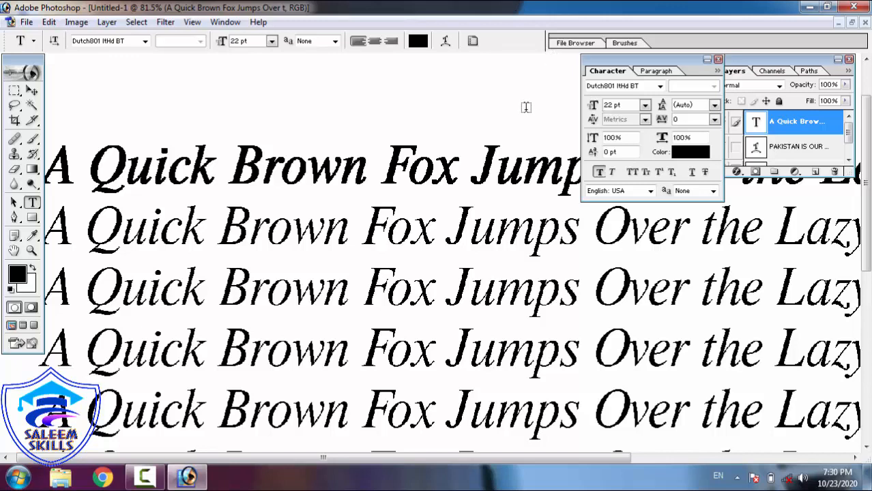
# Fit the whole canvas on screen and add a new text layer reading "H2O" below the six lines.
pyautogui.press('Tab')
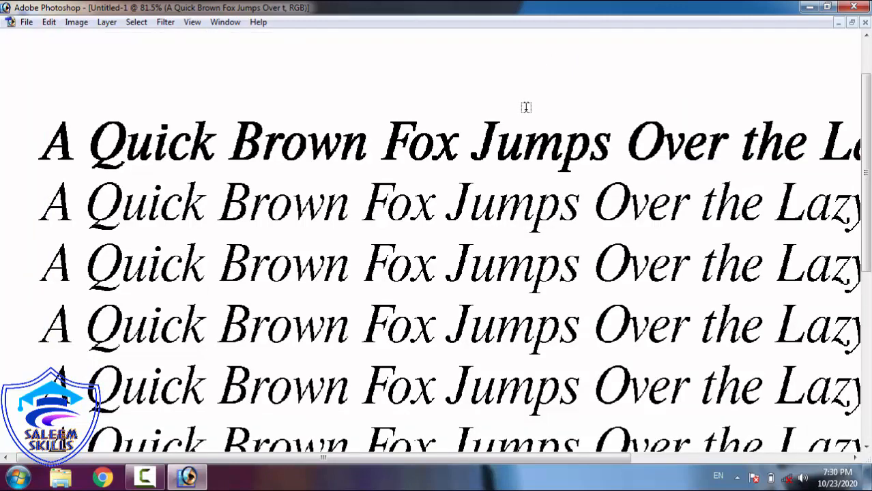
pyautogui.rightClick(517, 112)
pyautogui.click(565, 123)
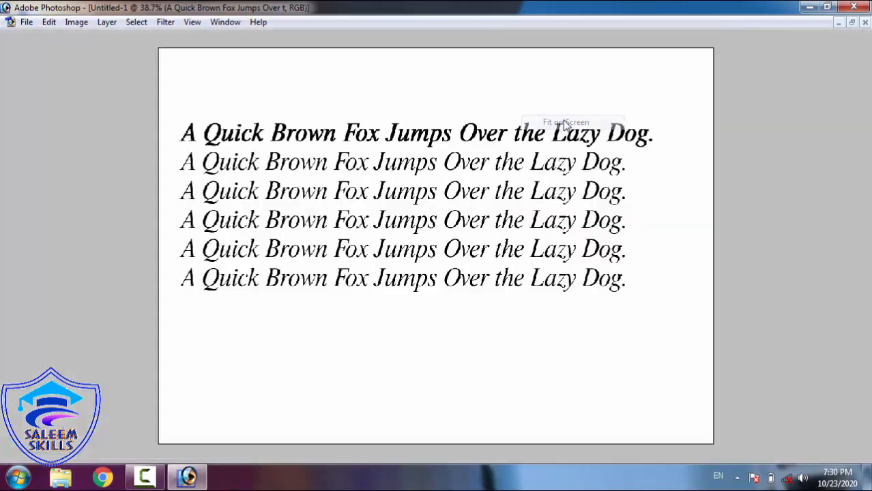
pyautogui.press('Tab')
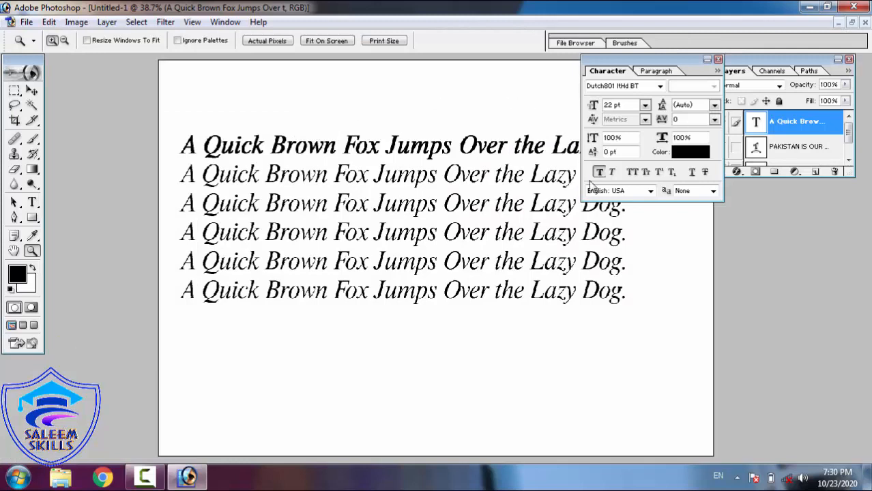
pyautogui.click(32, 202)
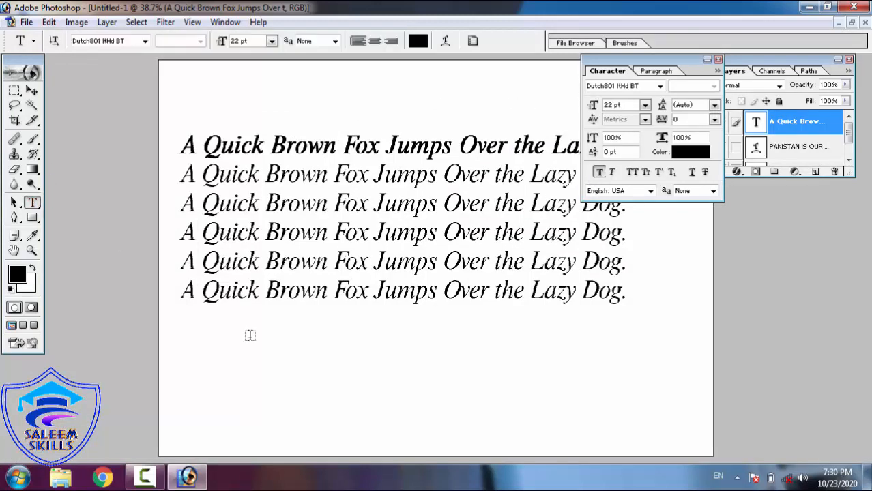
pyautogui.click(259, 368)
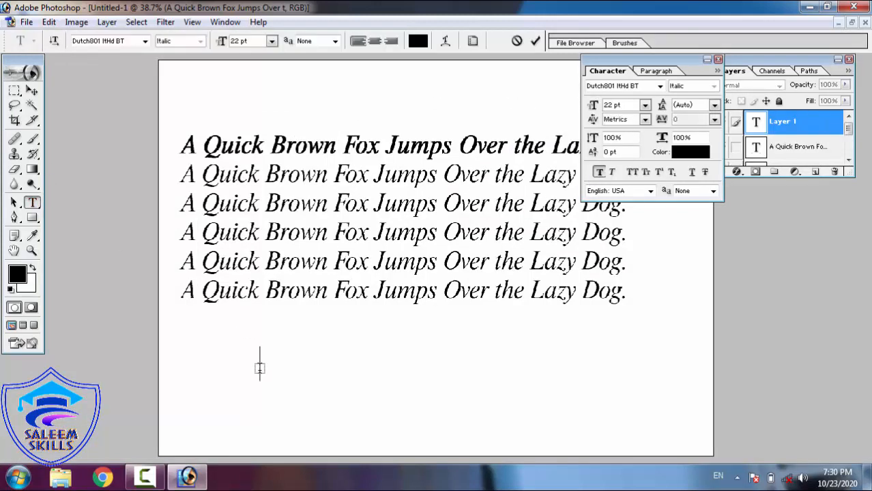
pyautogui.write('H2O')
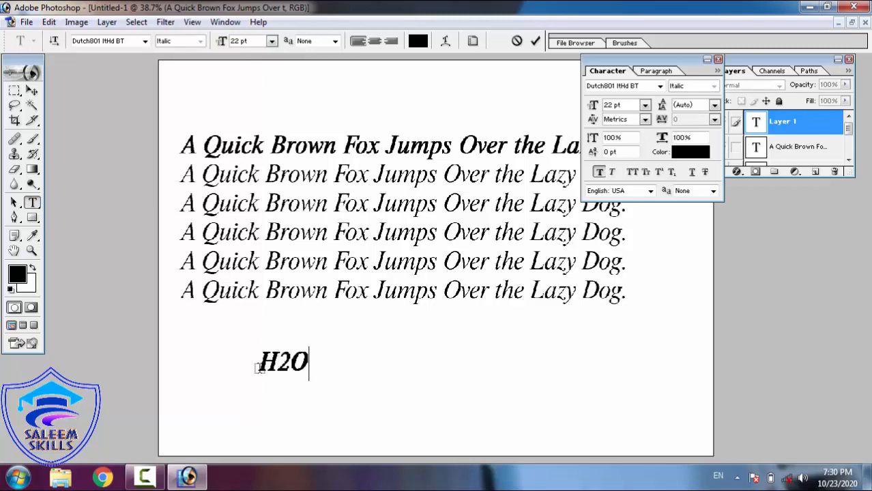
# Select only the 2 in the "H2O" text and apply Superscript to it.
pyautogui.press('Left')
pyautogui.hotkey('shift', 'Left')
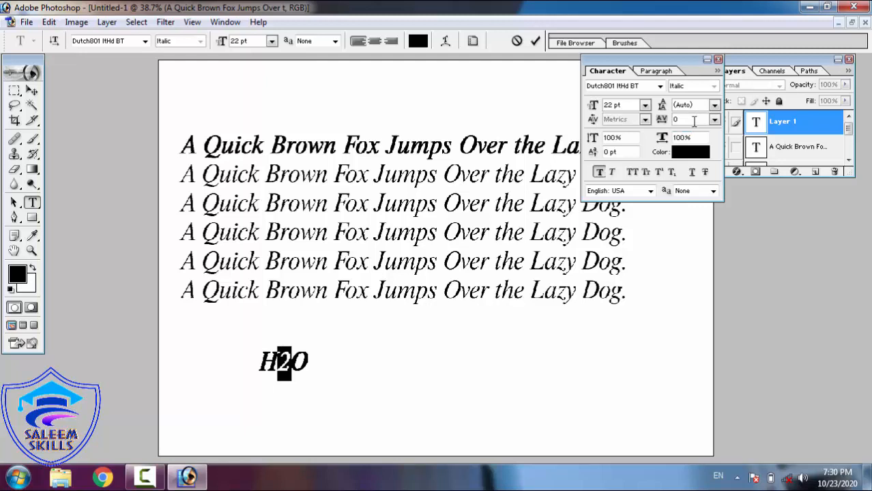
pyautogui.click(658, 172)
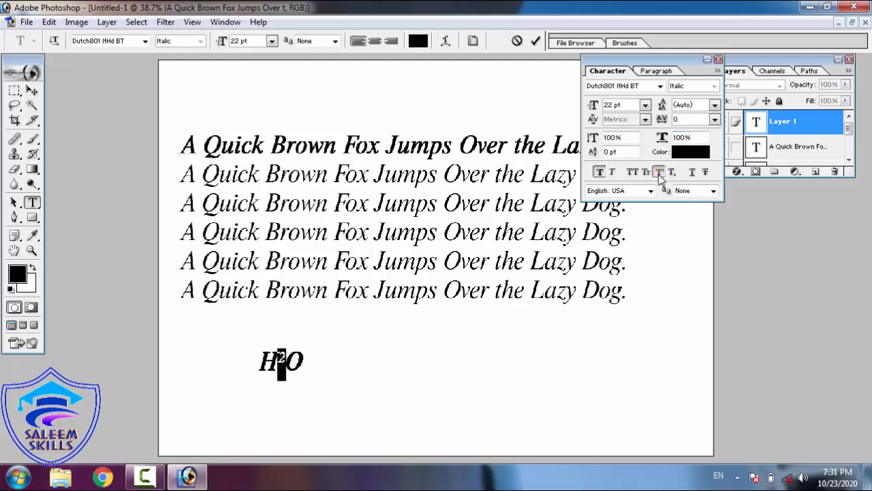
# Try Subscript on the 2 in "H2O" and switch it back to Superscript.
pyautogui.click(31, 254)
pyautogui.moveTo(210, 327); pyautogui.dragTo(408, 401)
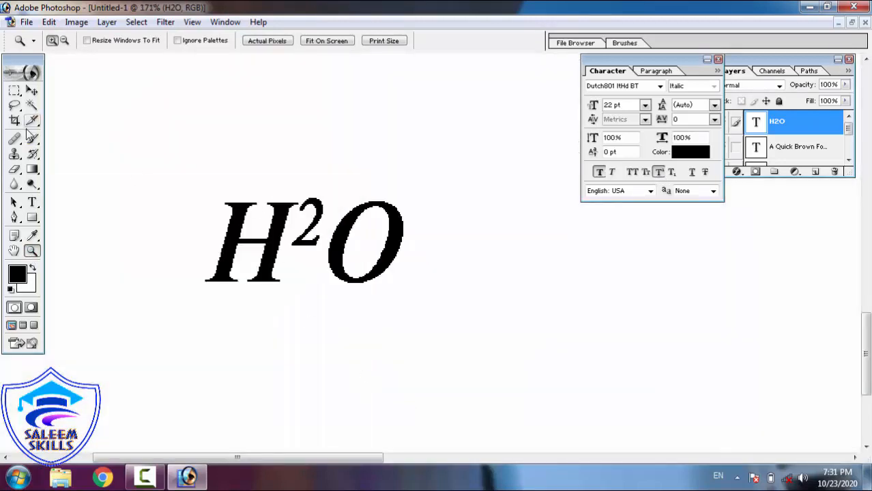
pyautogui.click(32, 202)
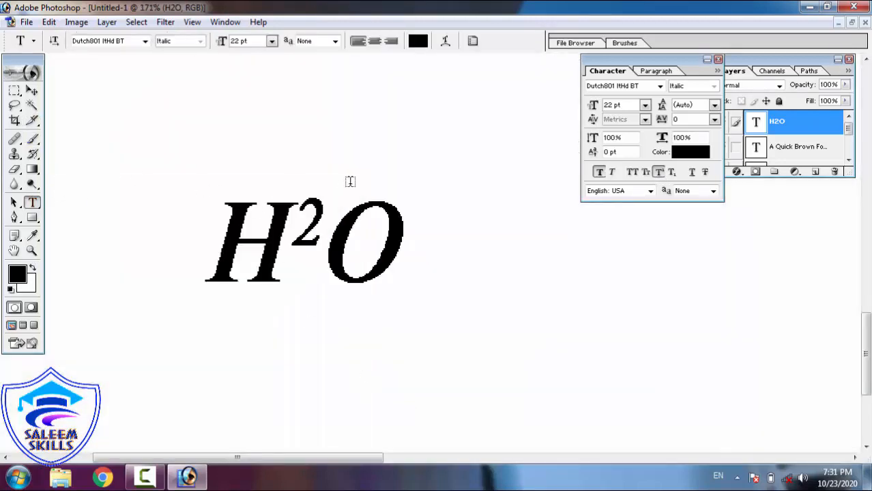
pyautogui.click(297, 219)
pyautogui.moveTo(298, 219); pyautogui.dragTo(311, 219)
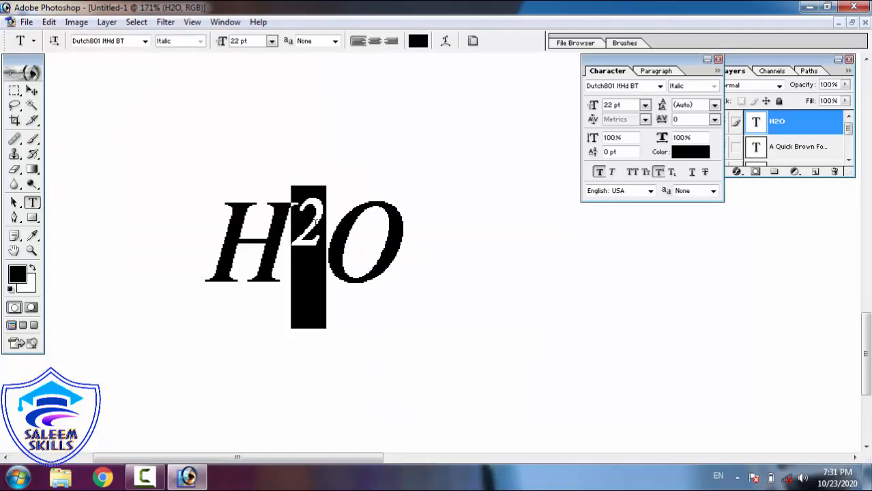
pyautogui.click(671, 173)
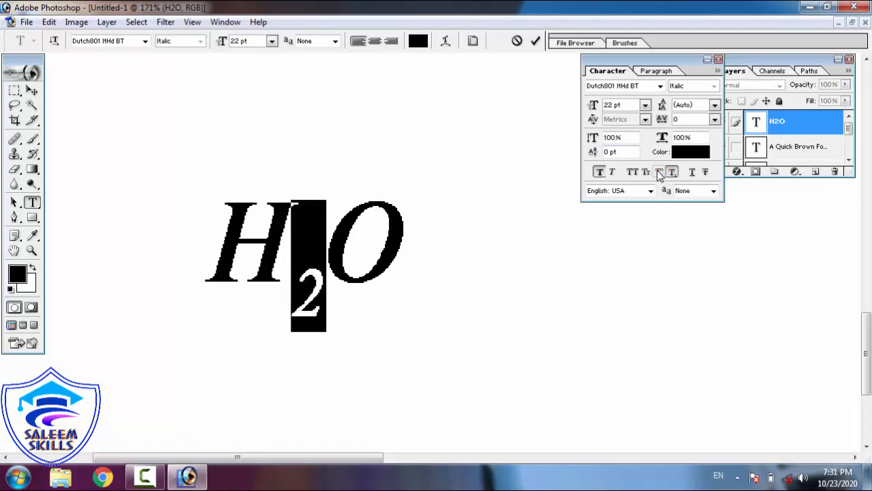
pyautogui.click(659, 173)
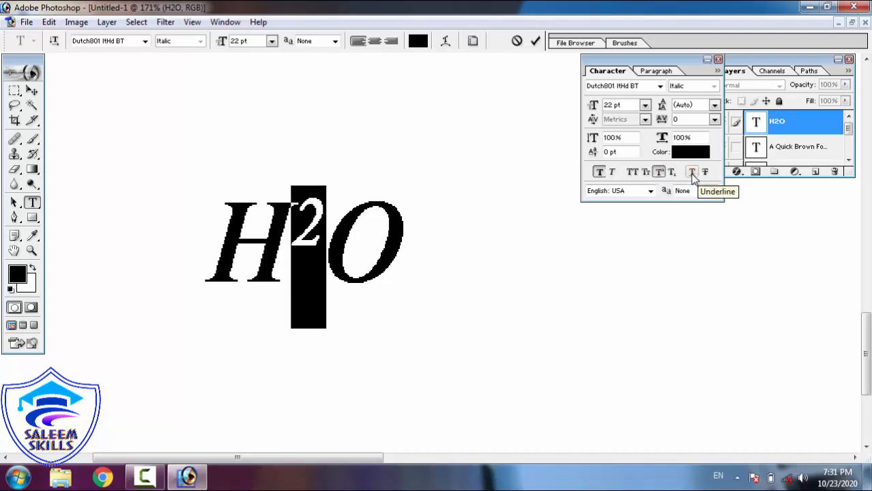
# Select the entire "H2O" text, try Underline on it and turn it off again.
pyautogui.moveTo(215, 212); pyautogui.dragTo(671, 189)
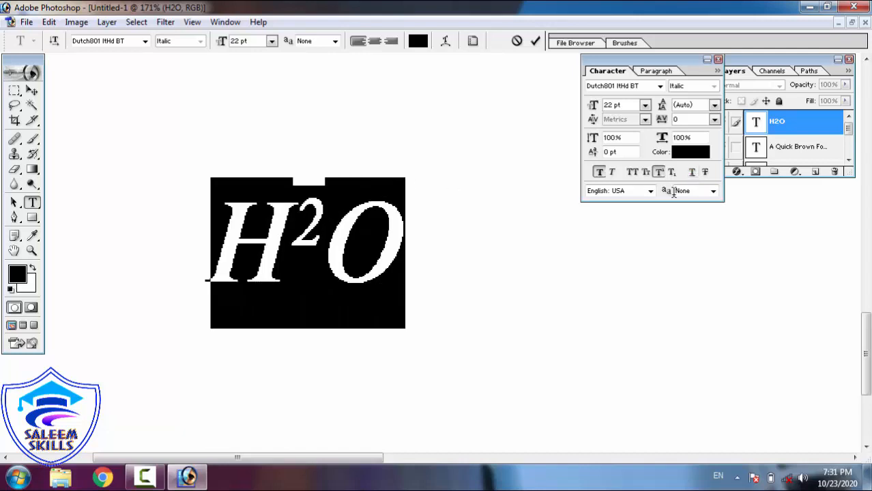
pyautogui.click(692, 172)
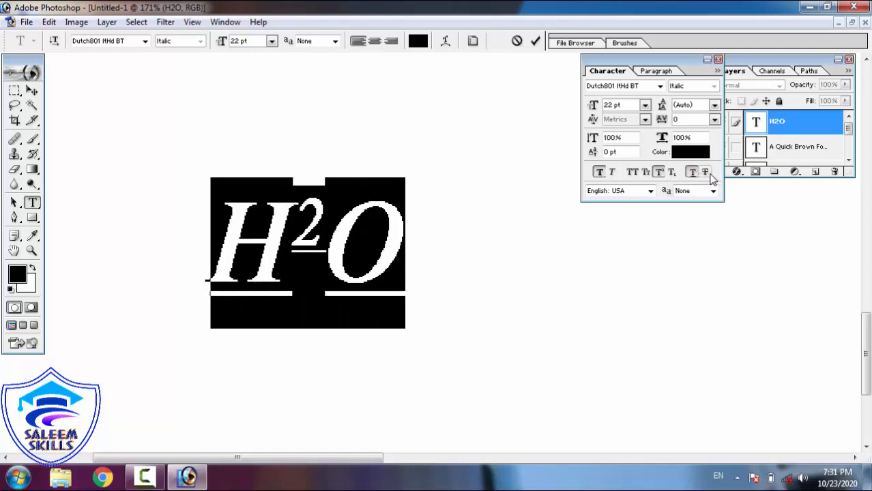
pyautogui.click(692, 172)
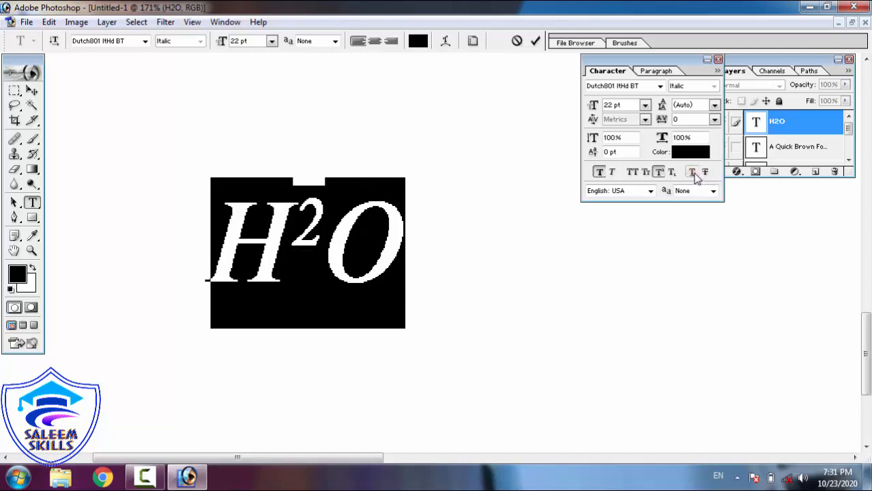
# Turn off Superscript for the "H2O" text, try Strikethrough on and off, and commit the text edit.
pyautogui.click(658, 172)
pyautogui.click(706, 173)
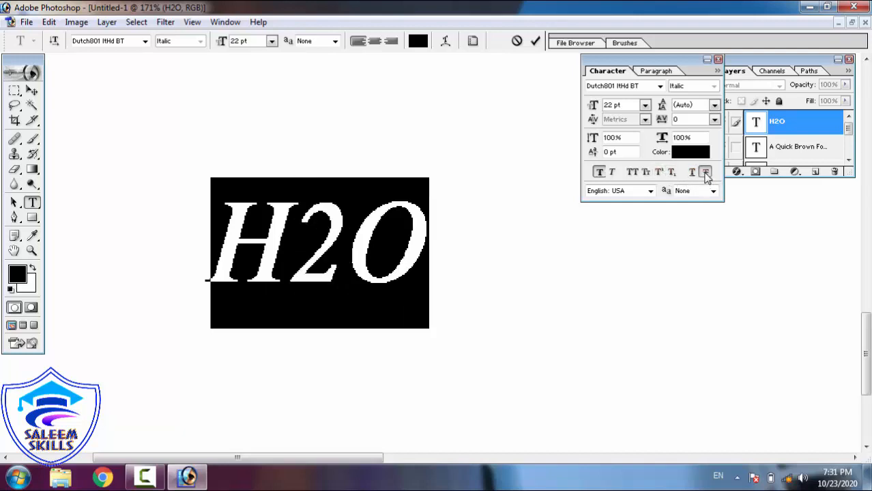
pyautogui.click(706, 173)
pyautogui.click(535, 41)
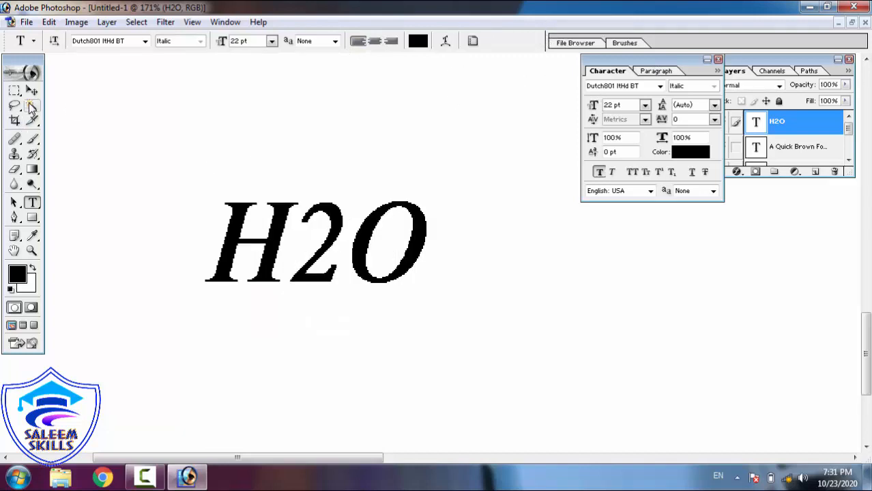
# Fit the whole canvas on screen and move the Character palette off the sentence lines to just below the layer list.
pyautogui.click(31, 250)
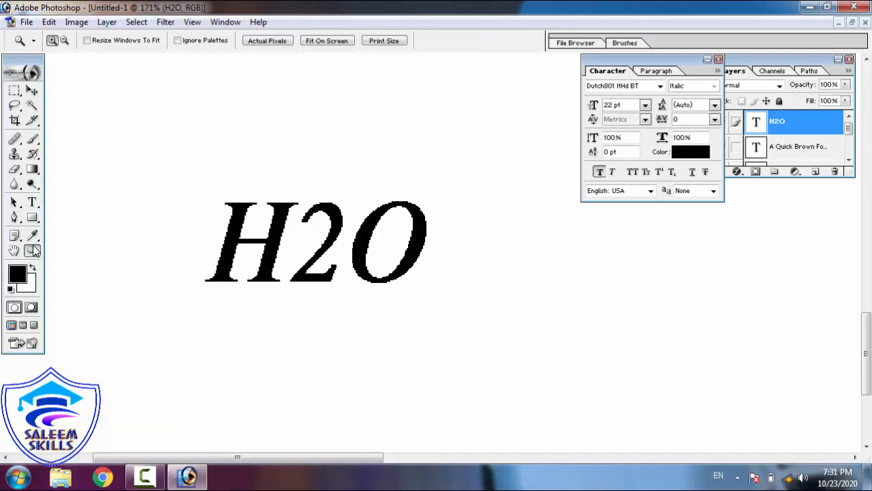
pyautogui.rightClick(157, 156)
pyautogui.click(204, 165)
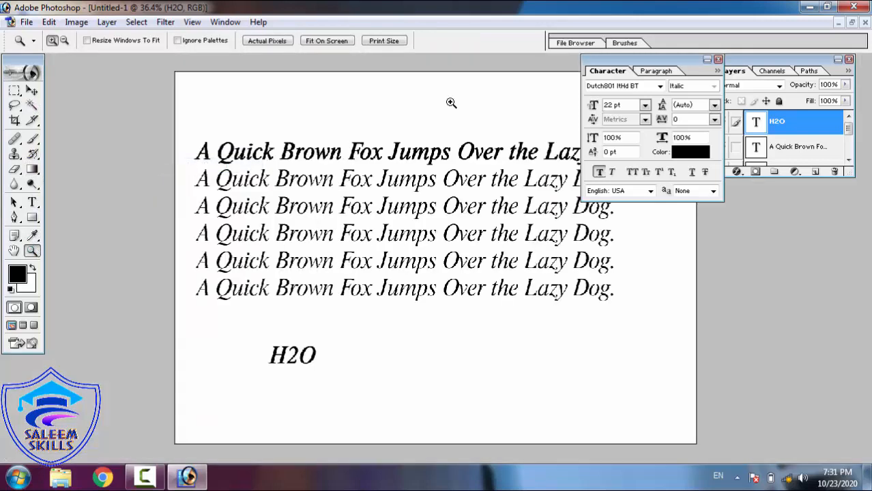
pyautogui.moveTo(628, 59); pyautogui.dragTo(751, 168)
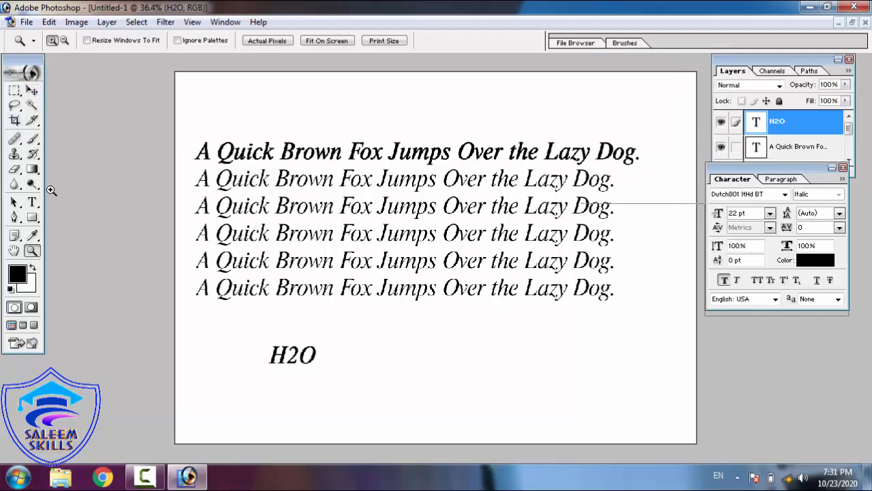
# Center-align all six sentence lines and move the text block back fully onto the canvas above "H2O".
pyautogui.click(32, 202)
pyautogui.click(318, 161)
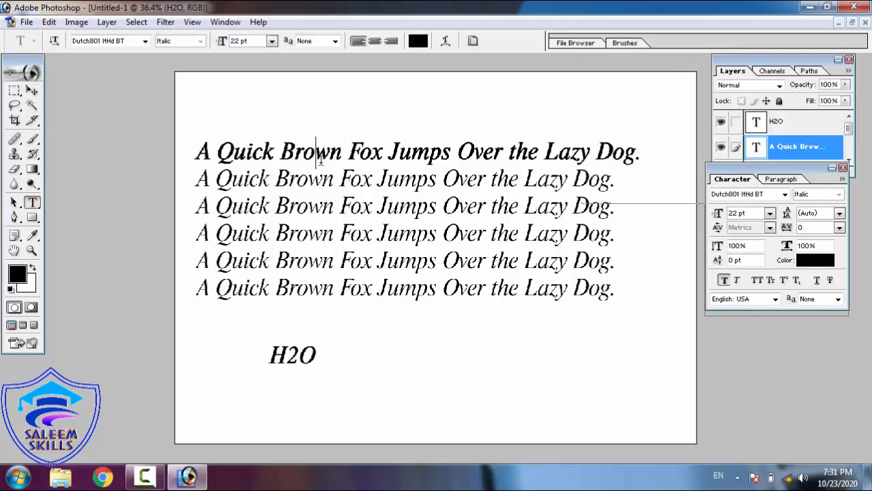
pyautogui.hotkey('ctrl', 'a')
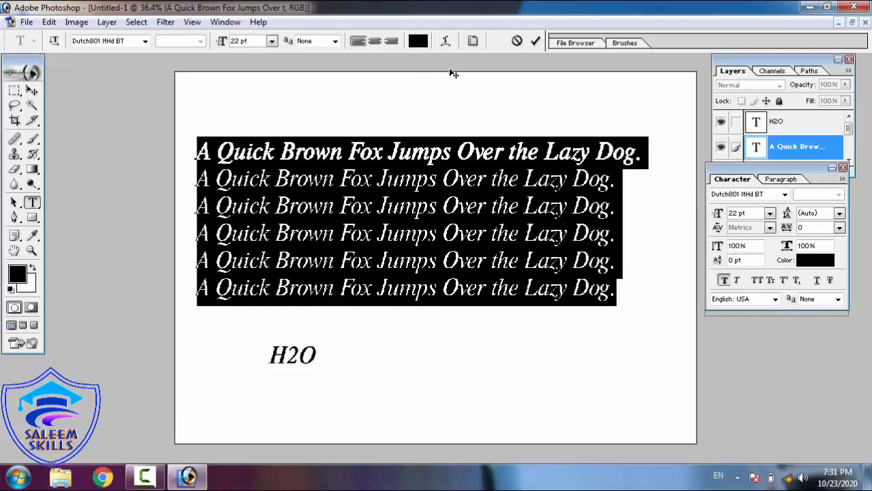
pyautogui.click(375, 43)
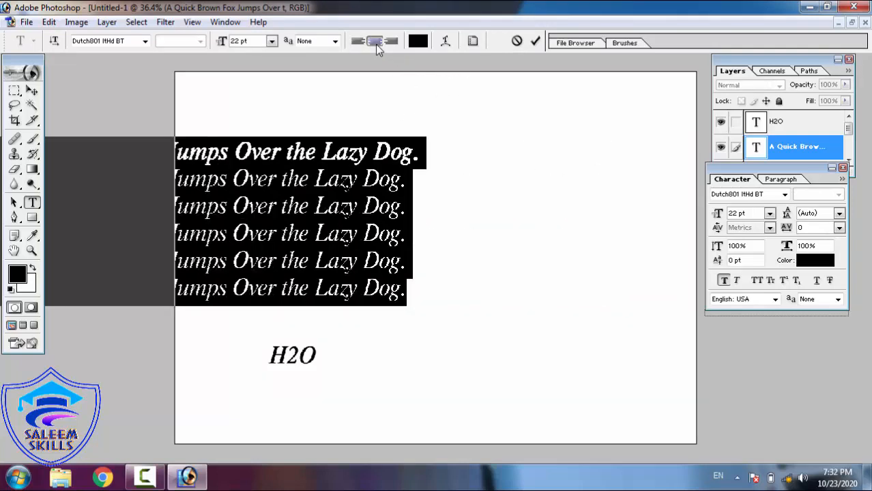
pyautogui.click(31, 91)
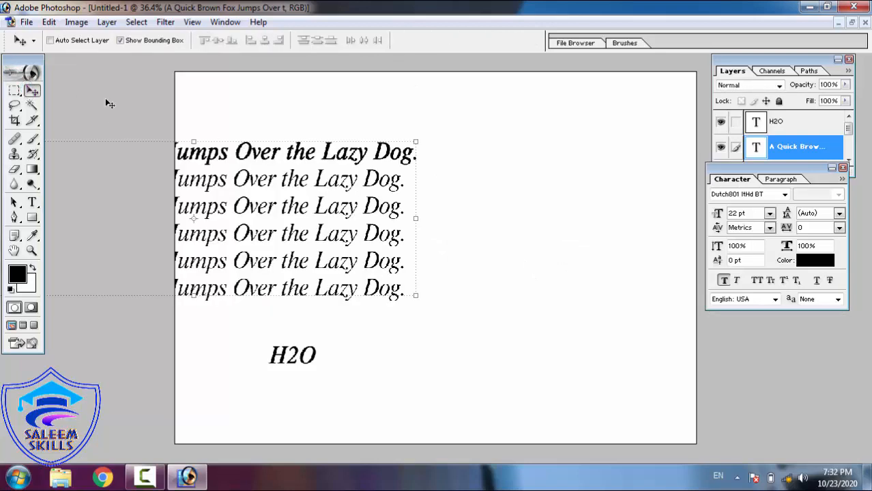
pyautogui.moveTo(123, 147); pyautogui.dragTo(349, 136)
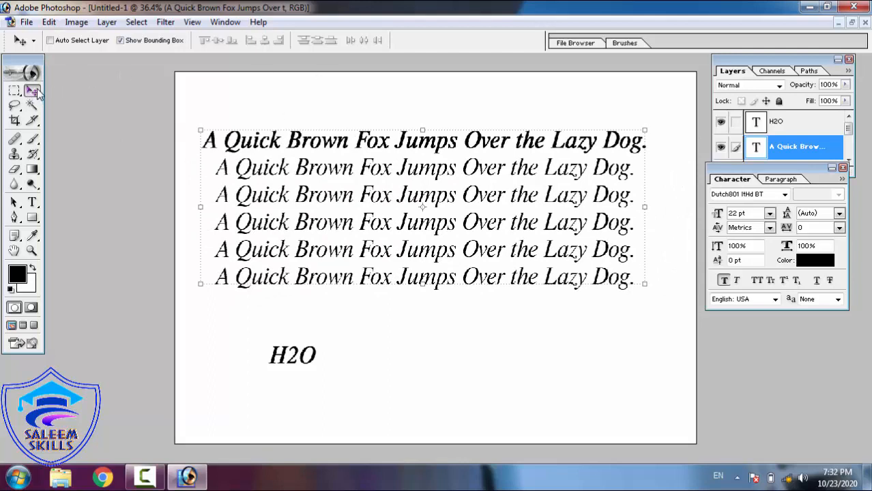
# Try removing the line break after the first sentence line to join it with the second, and undo it.
pyautogui.click(32, 203)
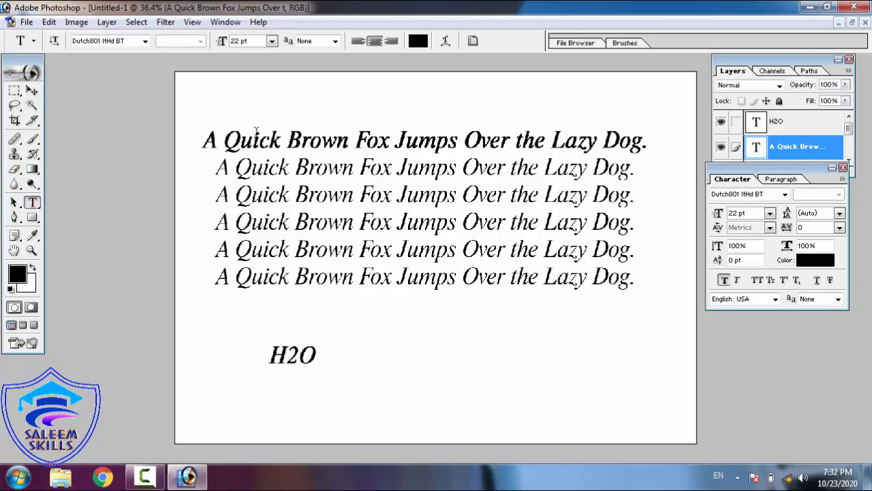
pyautogui.click(646, 142)
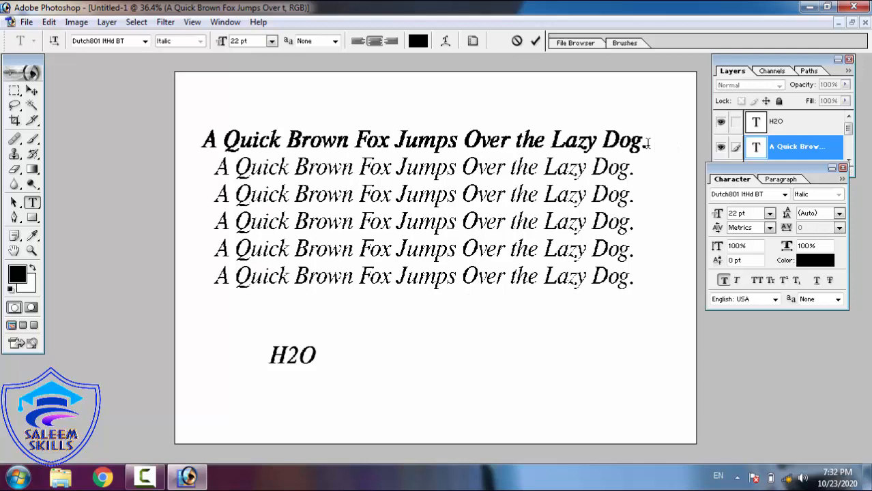
pyautogui.press('Delete')
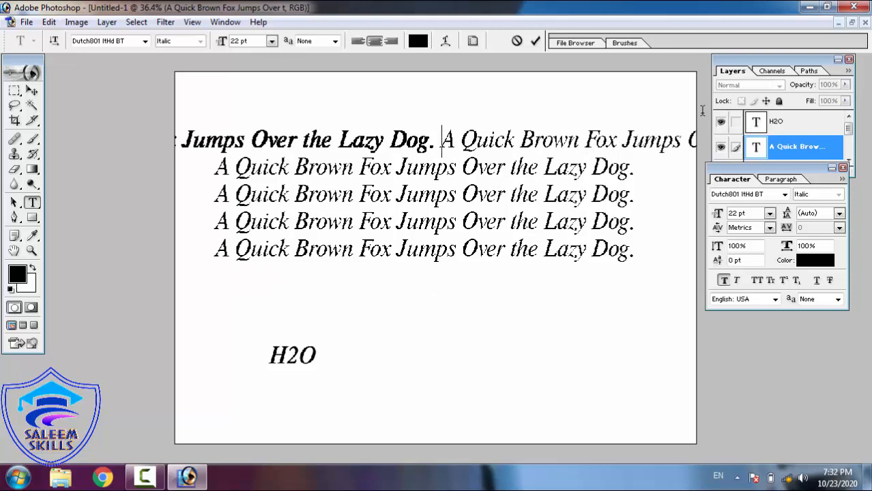
pyautogui.hotkey('ctrl', 'z')
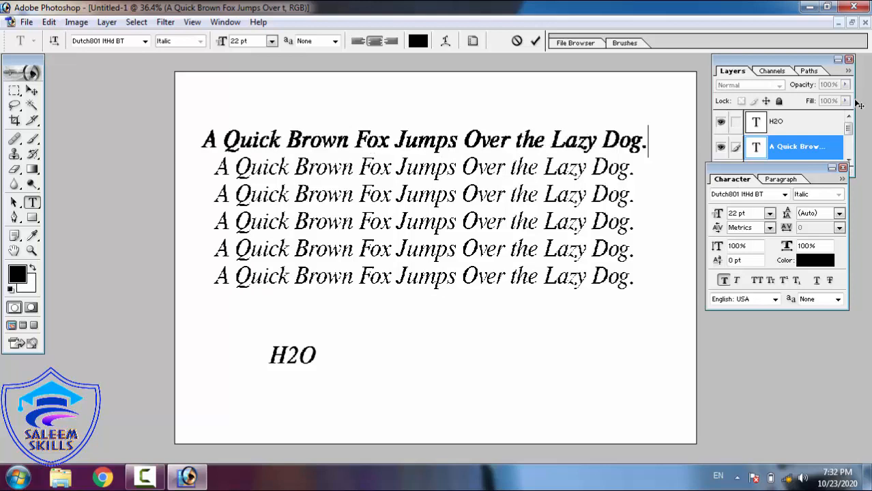
# Copy the second sentence line and hide both the six-line sentence layer and the H2O layer.
pyautogui.press('Down')
pyautogui.hotkey('shift', 'Home')
pyautogui.hotkey('ctrl', 'c')
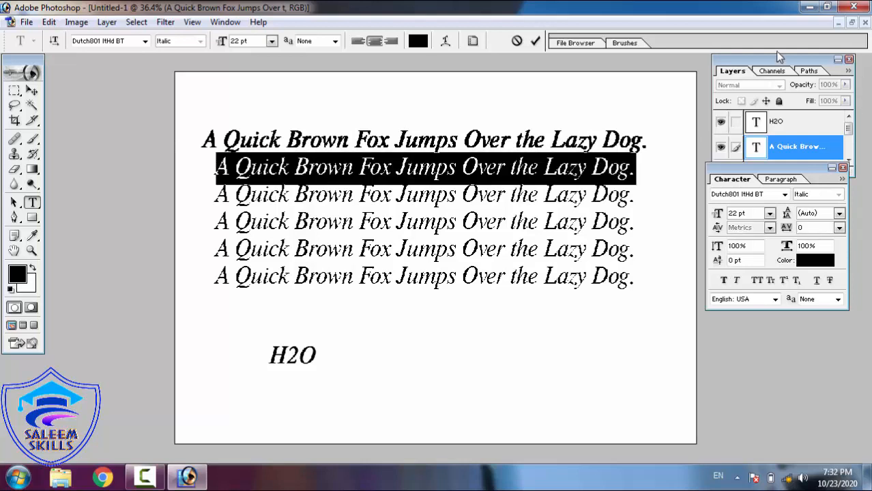
pyautogui.click(720, 147)
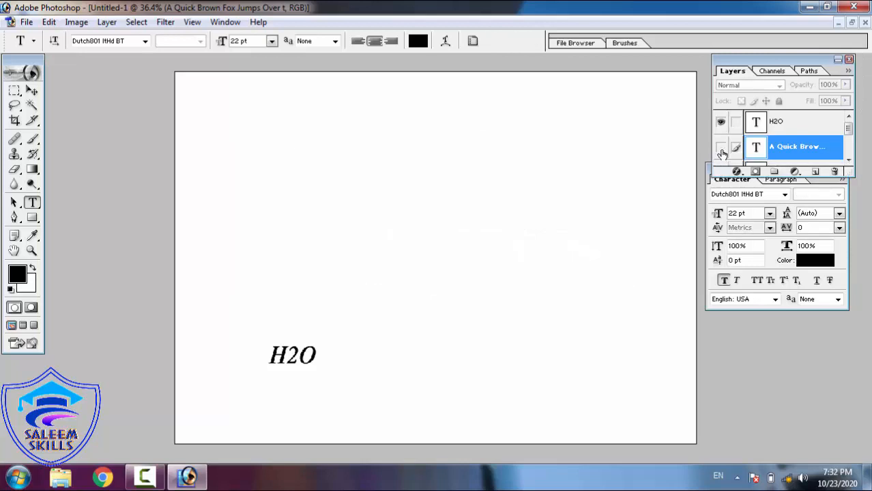
pyautogui.click(721, 121)
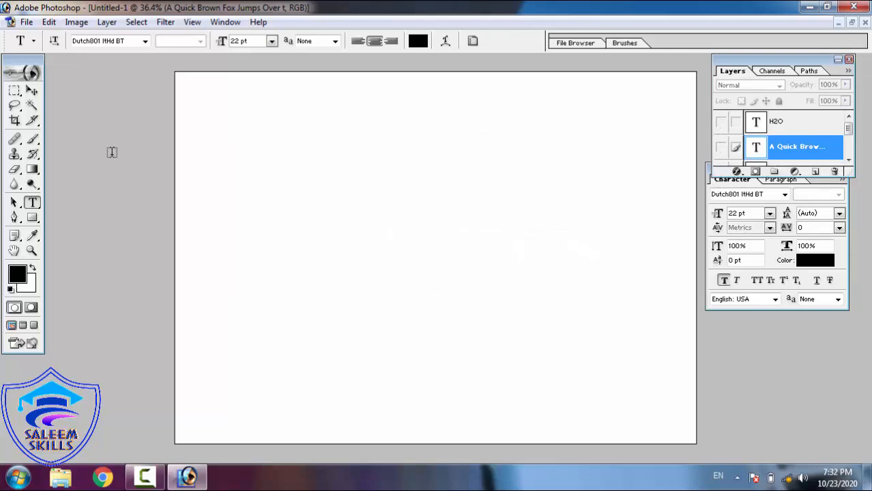
# Draw a wide paragraph text box across the upper part of the canvas with the Horizontal Type tool and left-align it.
pyautogui.click(32, 202)
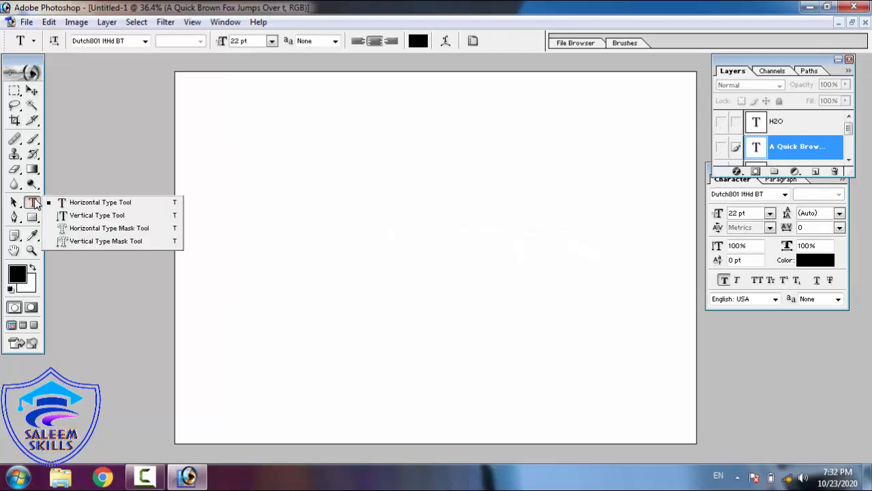
pyautogui.click(68, 203)
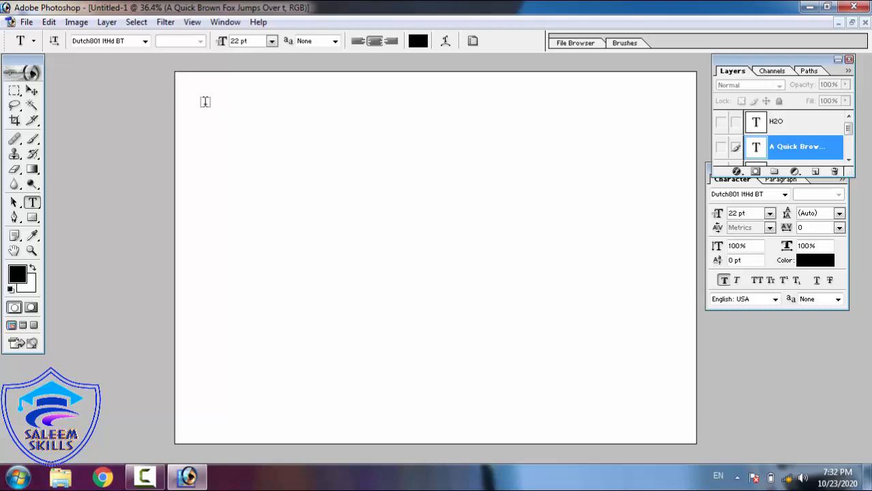
pyautogui.moveTo(205, 104); pyautogui.dragTo(658, 320)
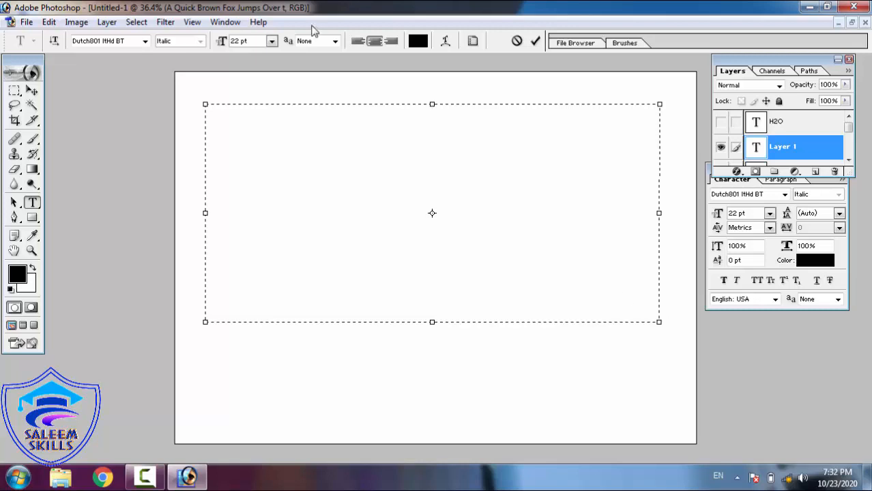
pyautogui.click(356, 42)
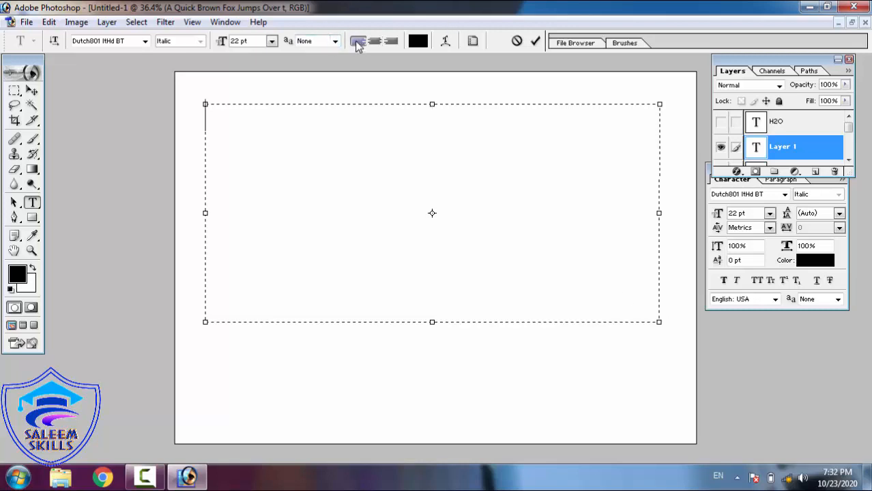
# Paste the copied sentence "A Quick Brown Fox Jumps Over the Lazy Dog." seven times into the paragraph text box.
pyautogui.hotkey('ctrl', 'v')
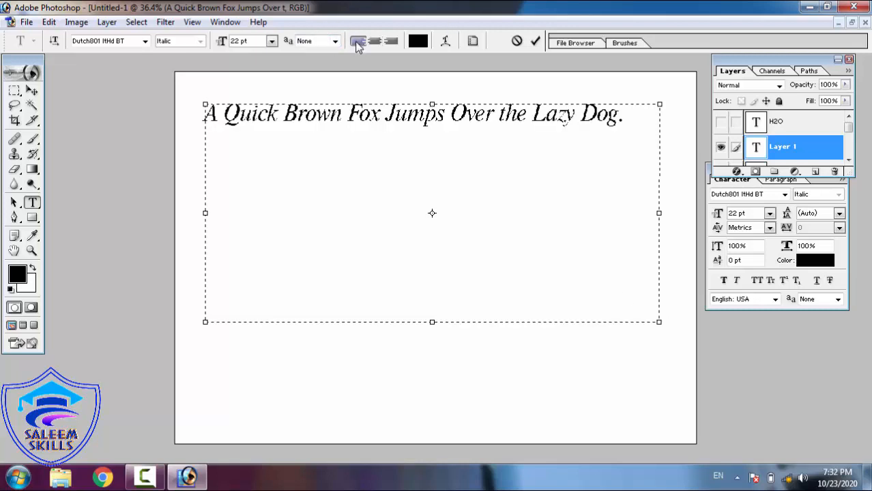
pyautogui.hotkey('ctrl', 'v')
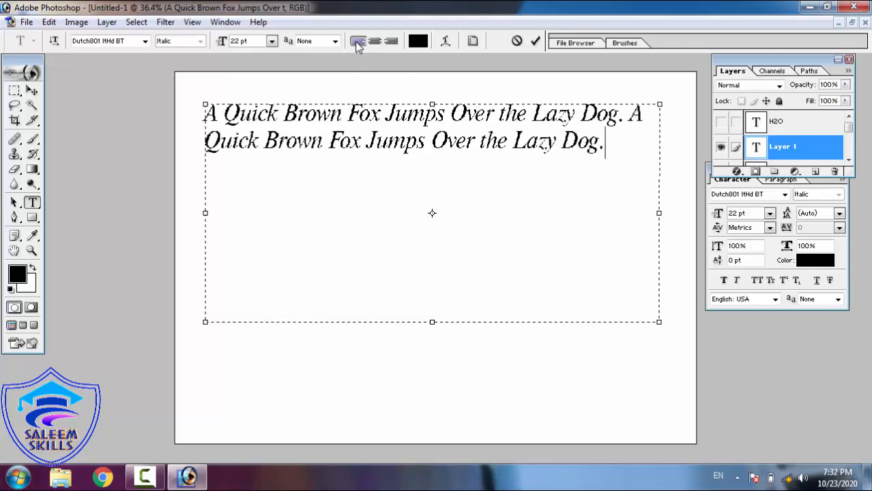
pyautogui.hotkey('ctrl', 'v')
pyautogui.hotkey('ctrl', 'v')
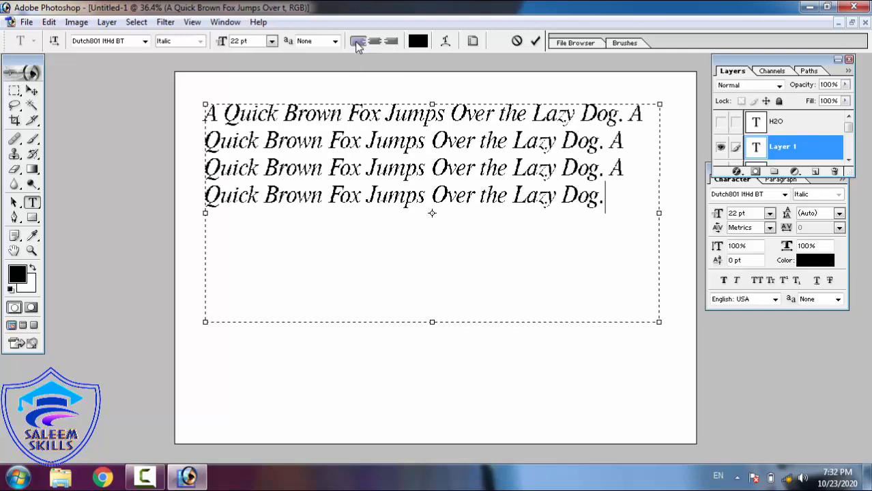
pyautogui.hotkey('ctrl', 'v')
pyautogui.hotkey('ctrl', 'v')
pyautogui.hotkey('ctrl', 'v')
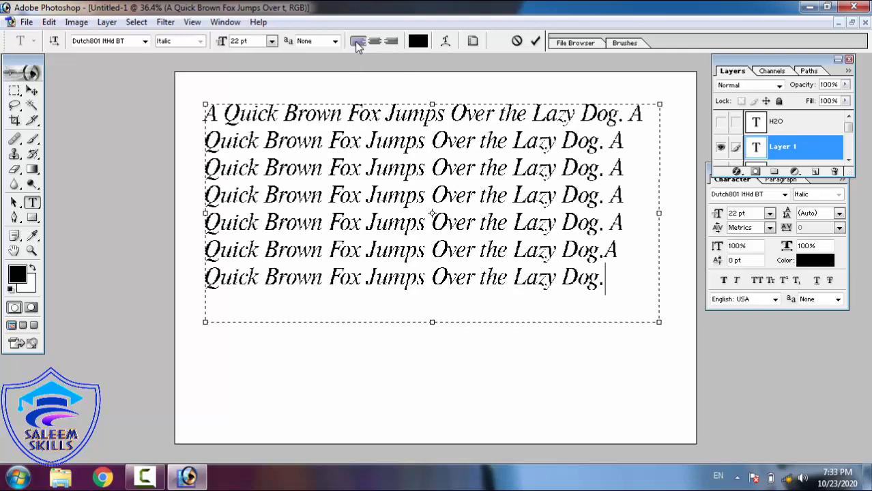
# Set the font size of all the text in the paragraph box to 14 pt.
pyautogui.hotkey('ctrl', 'a')
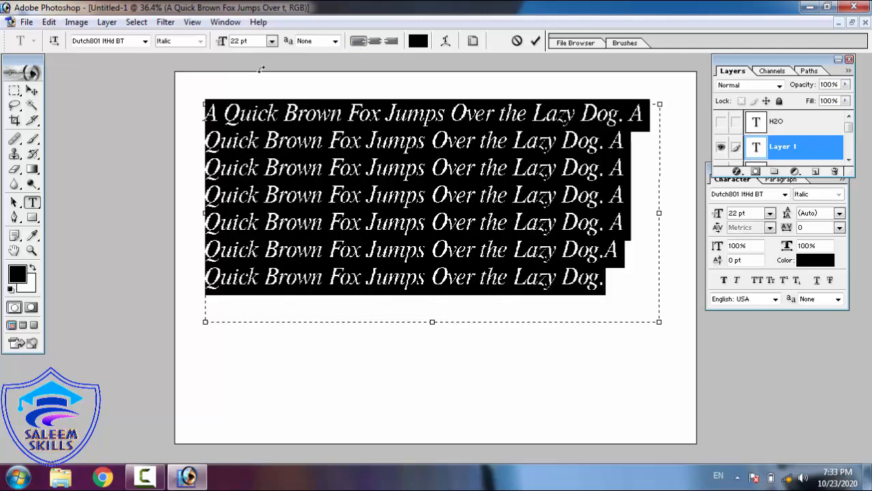
pyautogui.click(271, 41)
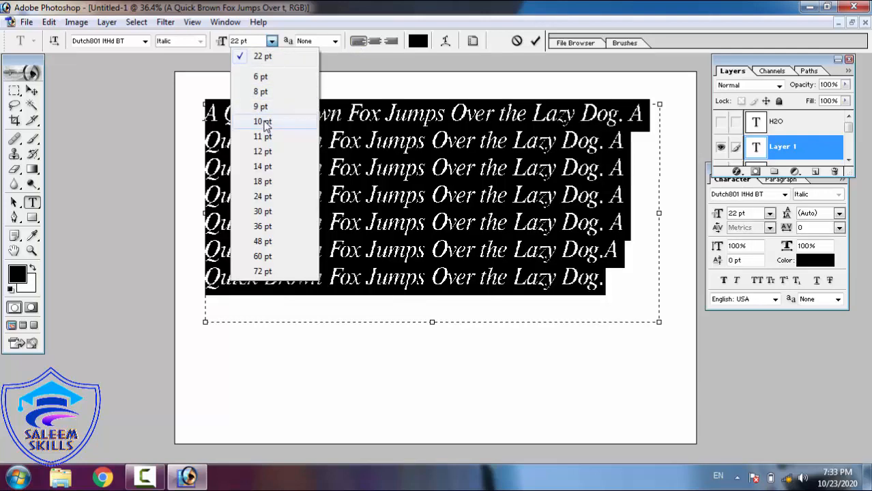
pyautogui.click(263, 167)
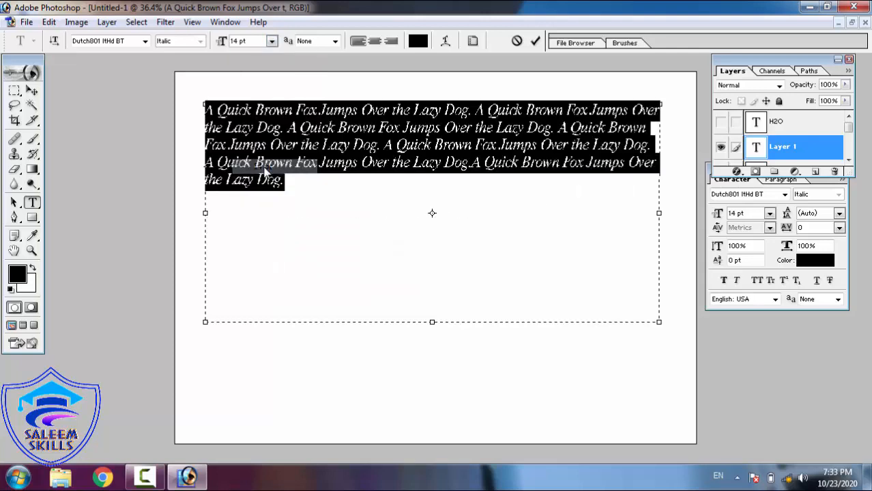
pyautogui.click(313, 193)
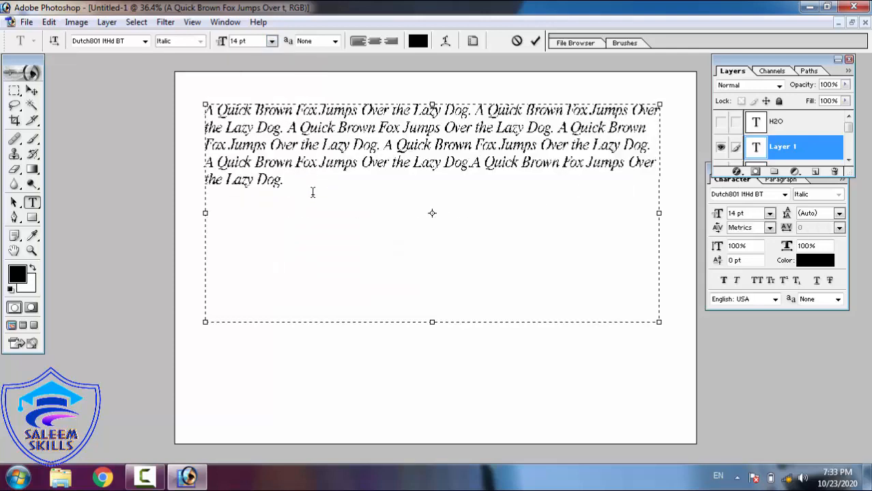
# Paste the copied sentence "A Quick Brown Fox Jumps Over the Lazy Dog." five more times at the end of the paragraph.
pyautogui.hotkey('ctrl', 'v')
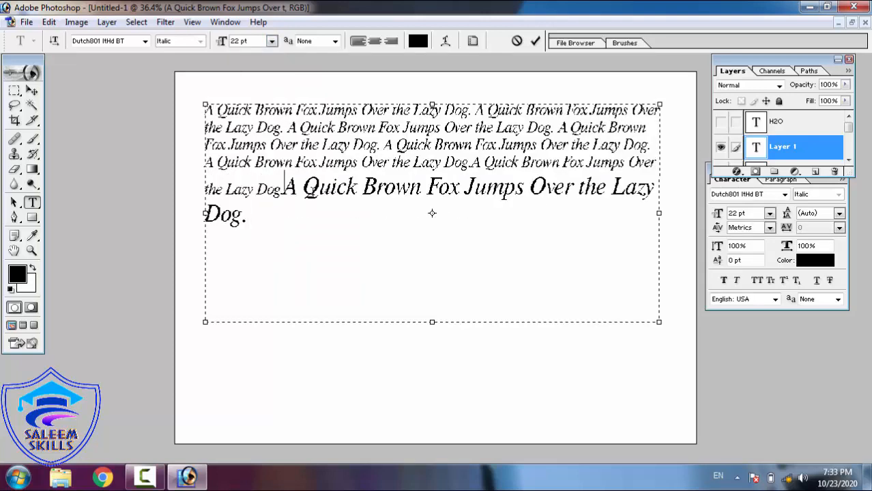
pyautogui.hotkey('ctrl', 'z')
pyautogui.hotkey('ctrl', 'v')
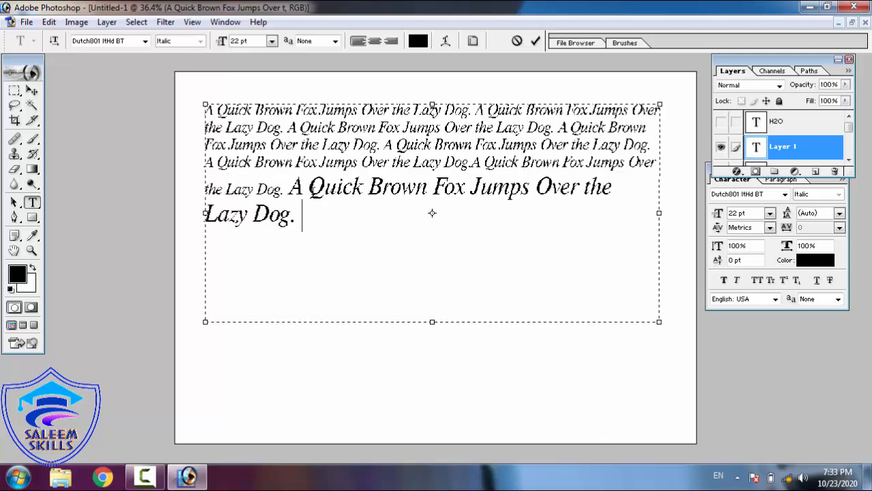
pyautogui.hotkey('ctrl', 'v')
pyautogui.hotkey('ctrl', 'v')
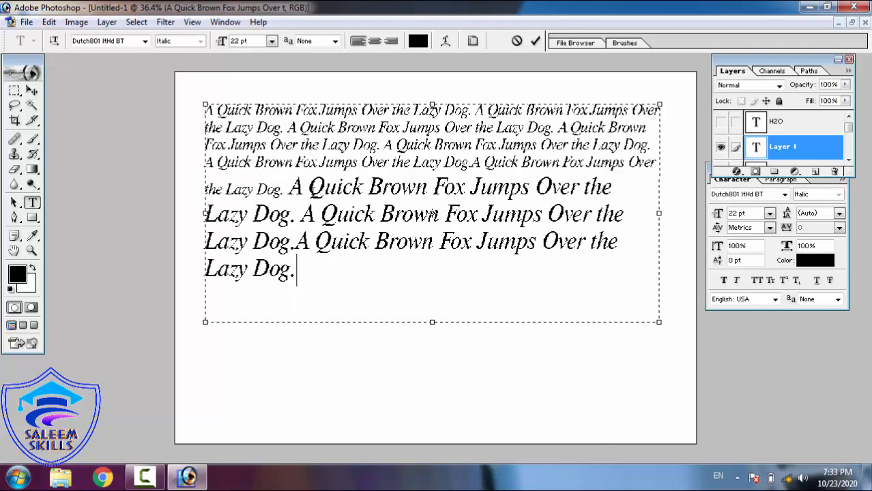
pyautogui.hotkey('ctrl', 'v')
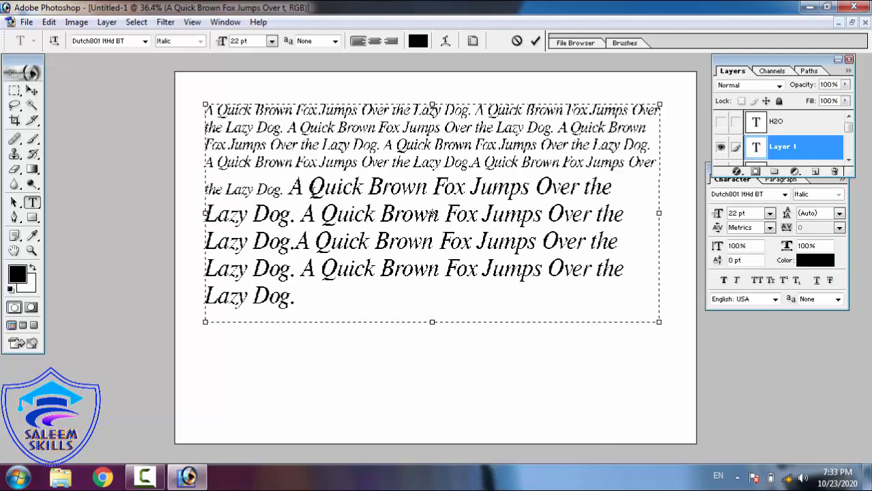
pyautogui.hotkey('ctrl', 'v')
# Set the font size of all the text in the paragraph box to 18 pt.
pyautogui.hotkey('ctrl', 'a')
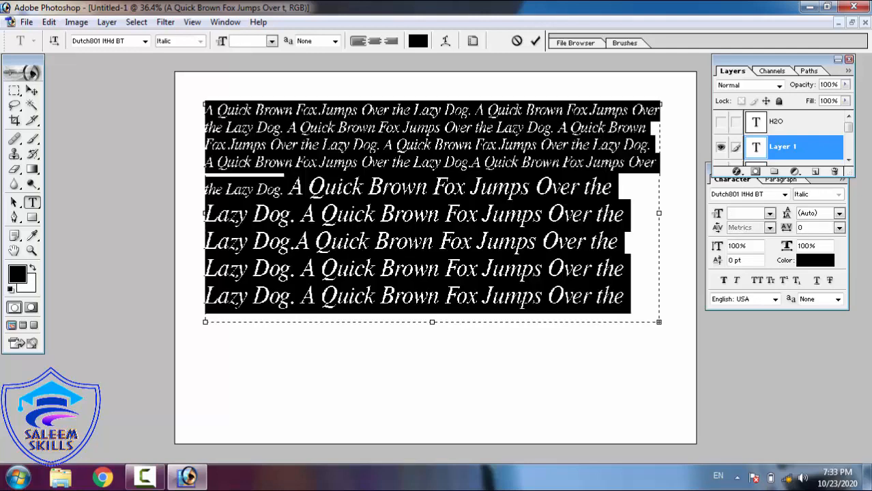
pyautogui.click(272, 41)
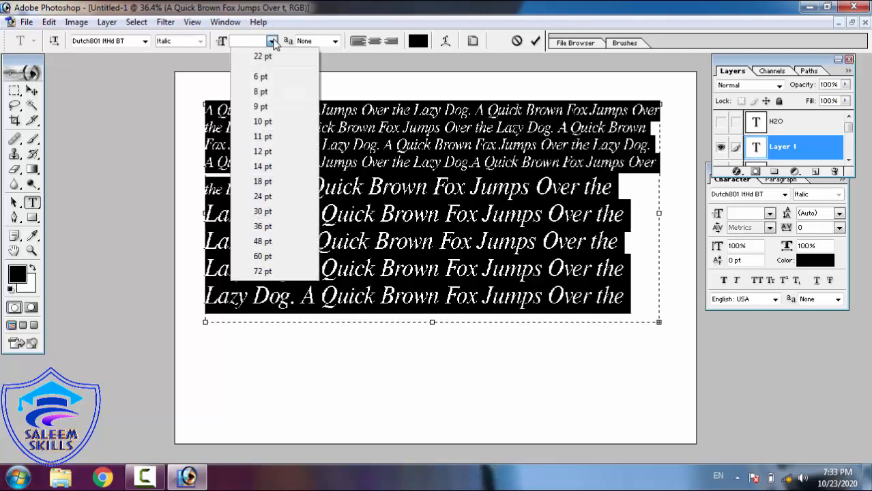
pyautogui.click(262, 181)
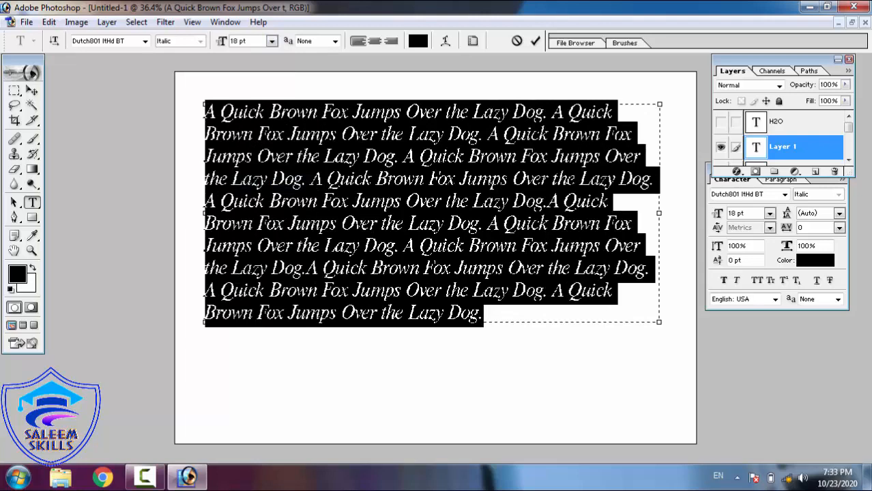
pyautogui.click(331, 203)
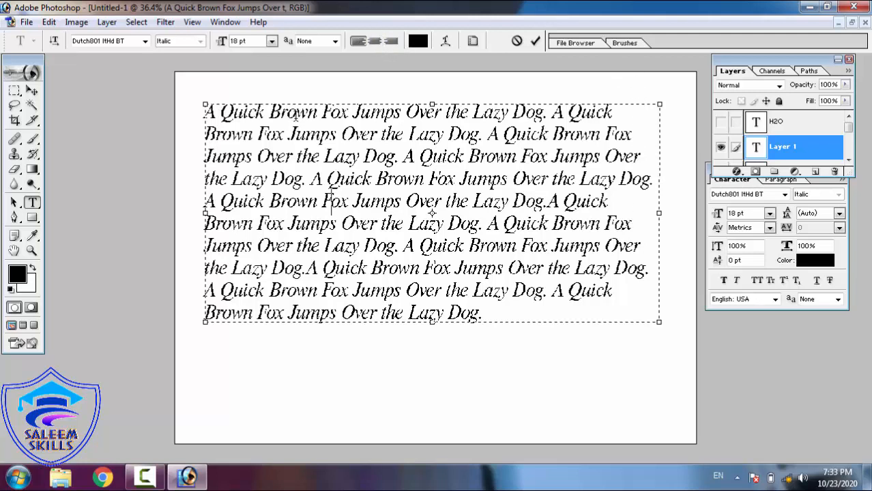
# Try right and center alignment on the whole paragraph, and return it to left alignment.
pyautogui.hotkey('ctrl', 'a')
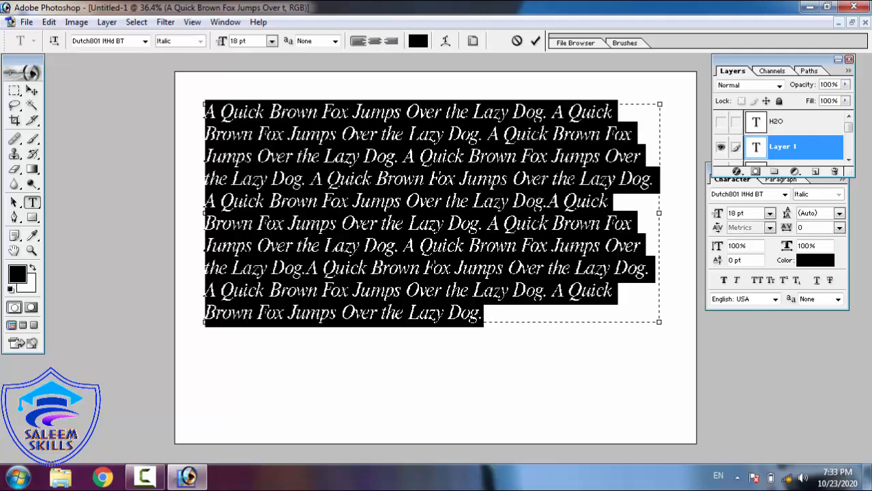
pyautogui.click(392, 42)
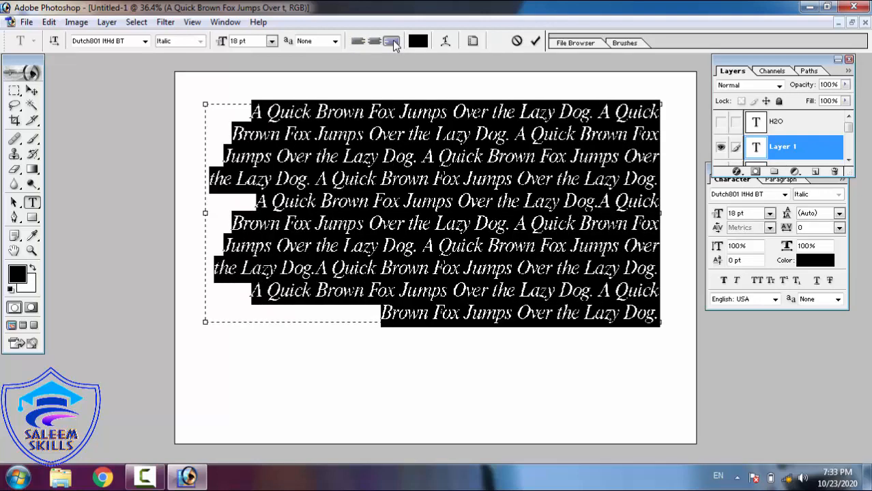
pyautogui.click(352, 45)
pyautogui.click(375, 43)
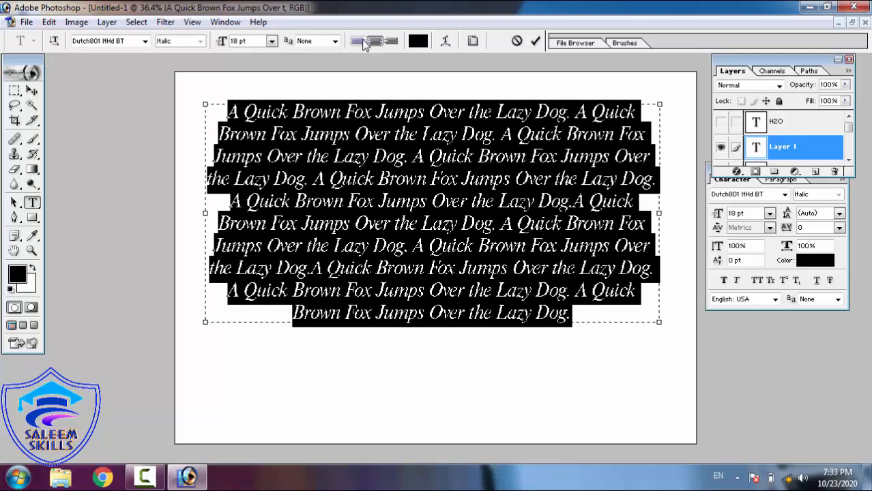
pyautogui.click(357, 42)
# Justify the whole paragraph with its last line aligned left, and commit the text.
pyautogui.click(473, 41)
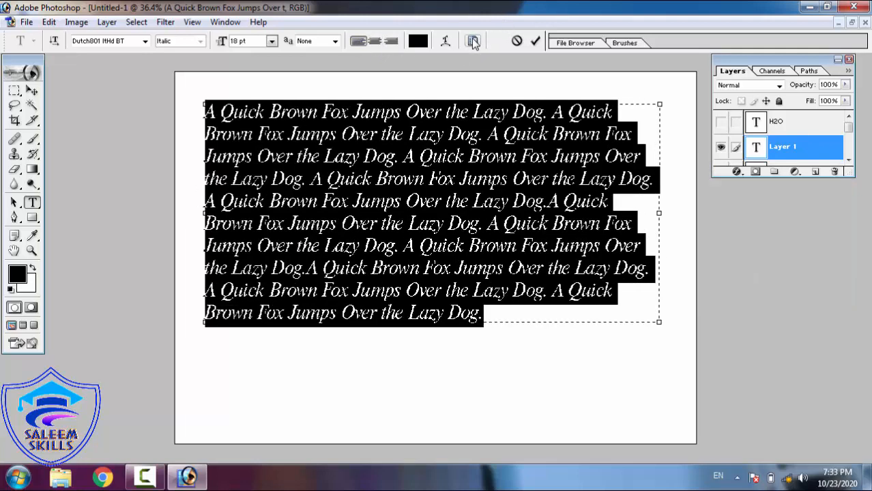
pyautogui.click(473, 41)
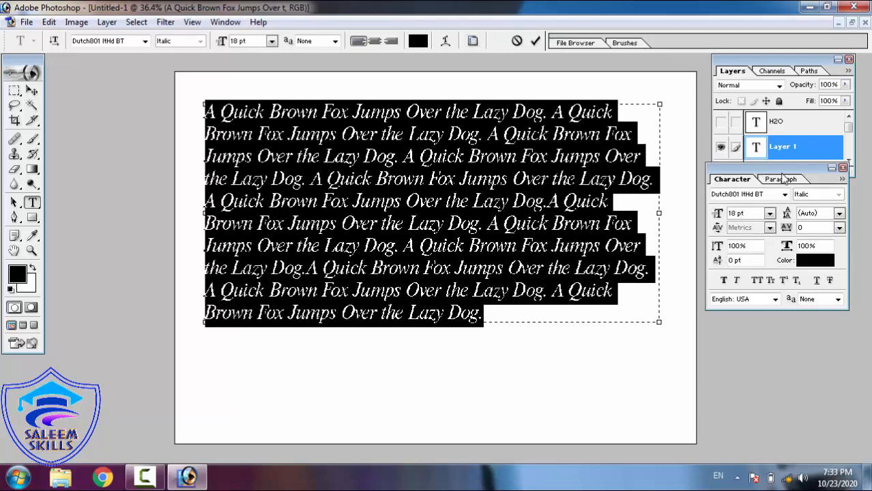
pyautogui.click(781, 180)
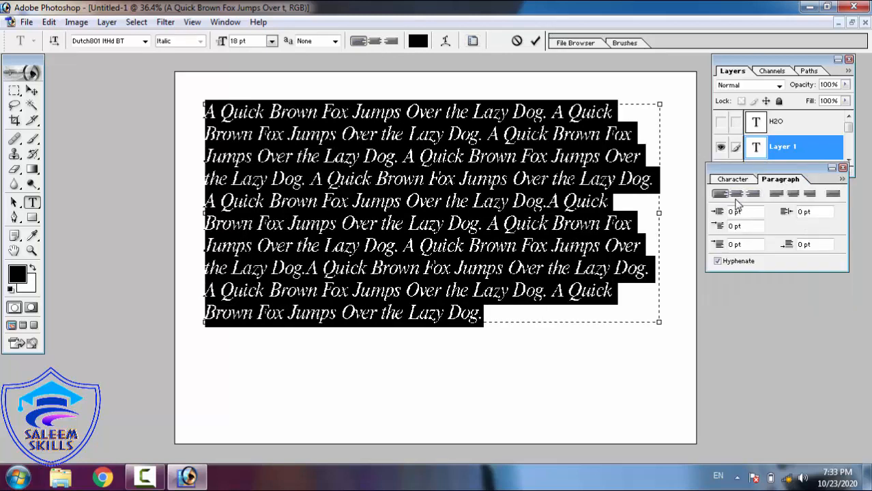
pyautogui.click(777, 194)
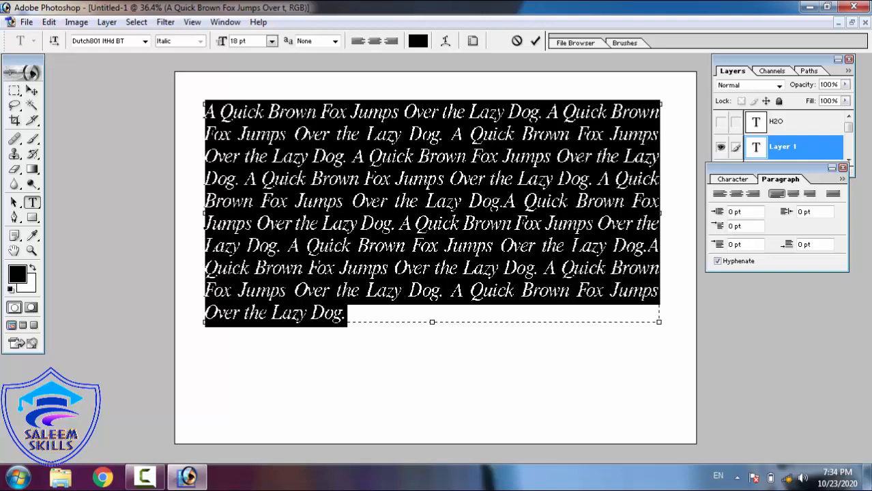
pyautogui.click(535, 41)
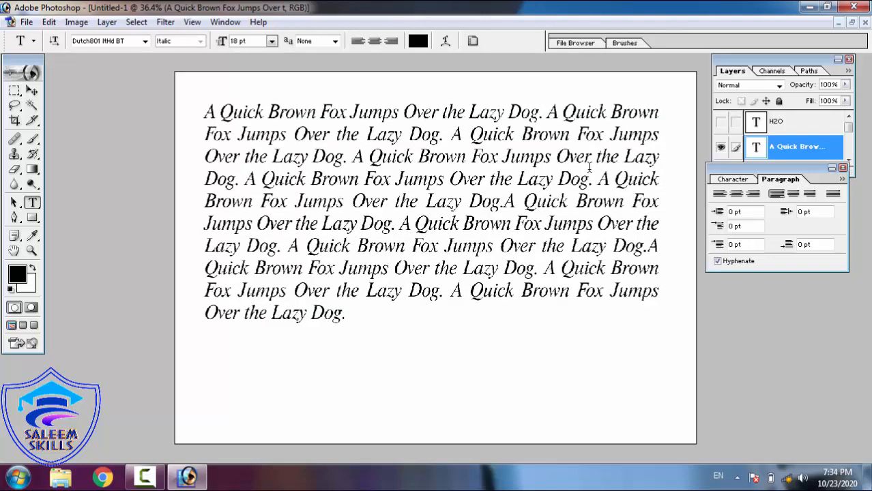
# Try justifying the paragraph with its last line aligned right and centered, return it to left, and show the character settings.
pyautogui.click(809, 196)
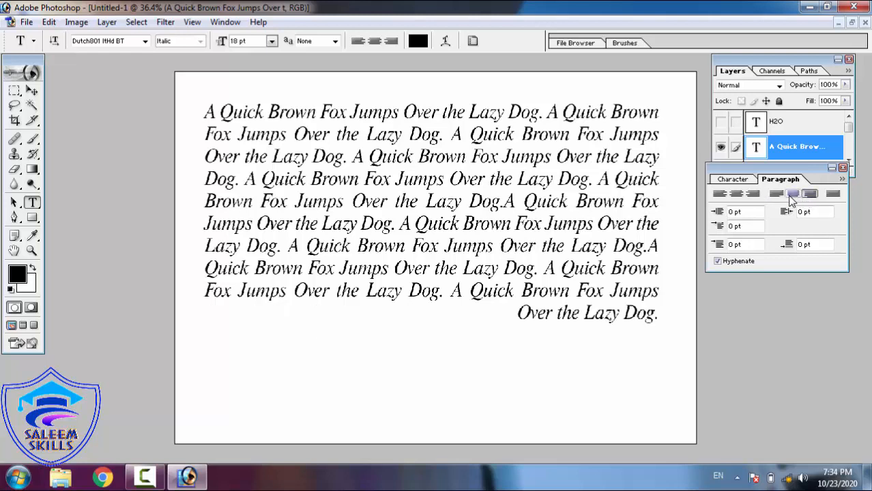
pyautogui.click(792, 196)
pyautogui.click(776, 194)
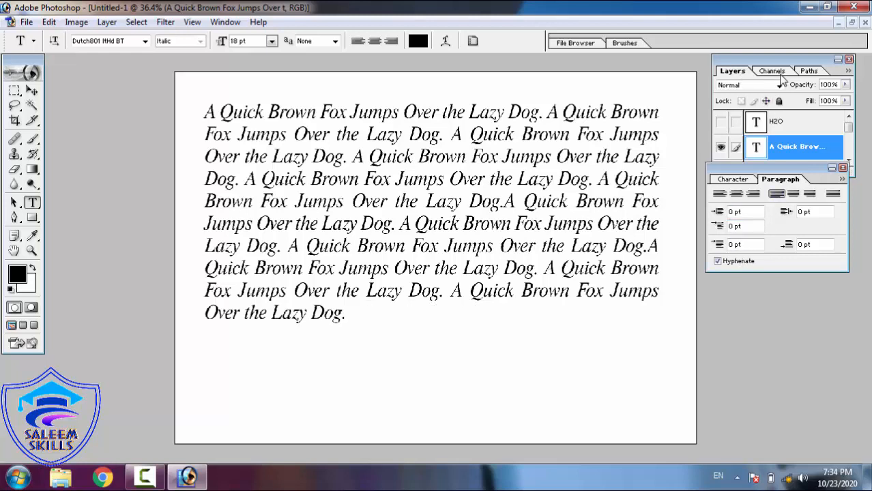
pyautogui.click(734, 180)
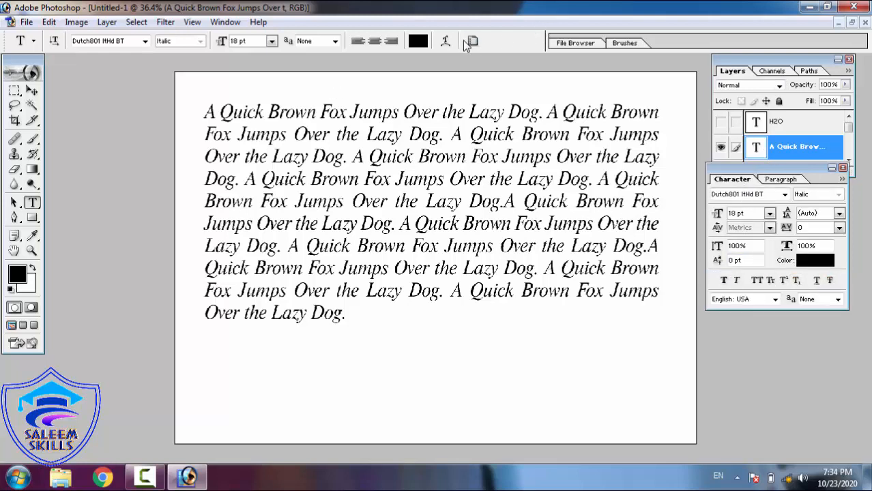
# Hide the repeated-sentence paragraph layer and start a new empty horizontal text line near the canvas's upper-left corner.
pyautogui.click(39, 202)
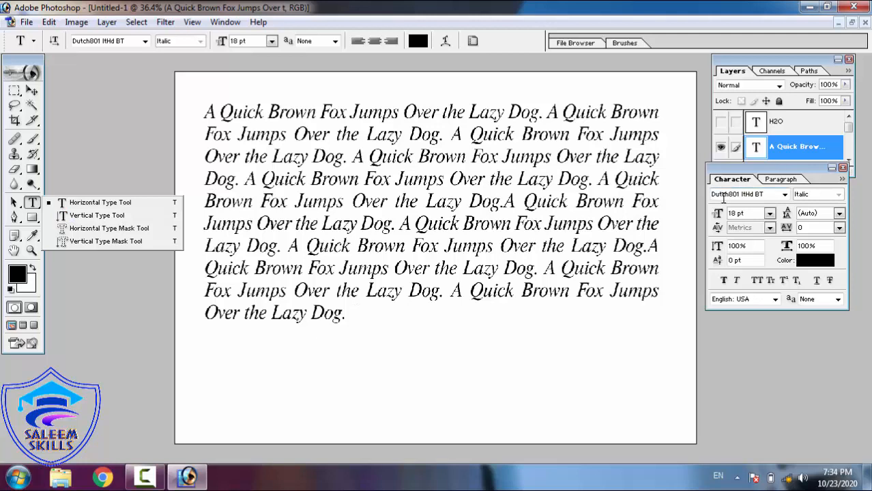
pyautogui.click(721, 148)
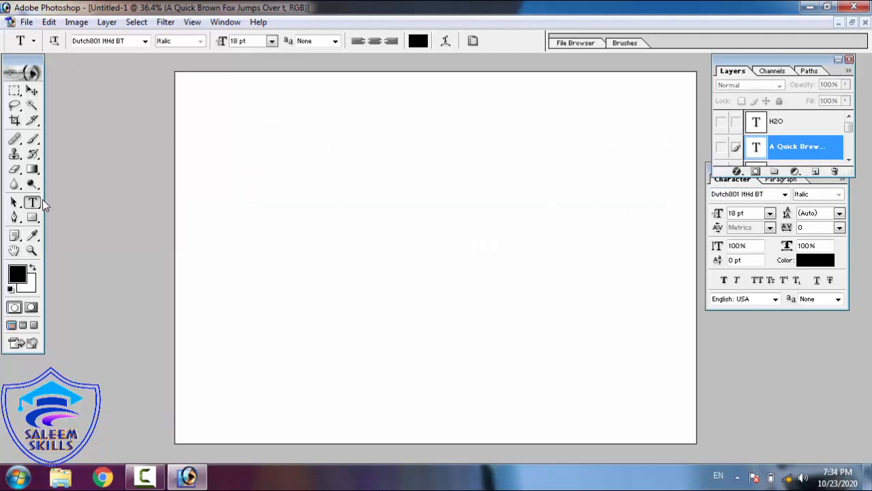
pyautogui.click(209, 90)
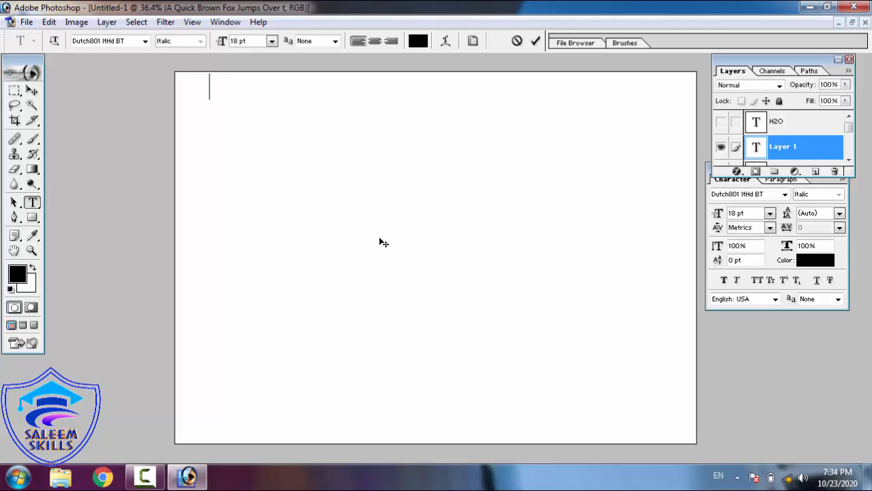
# Write "PAKISTAN FAISALABAD" as a vertical text column in the left part of the canvas with the Vertical Type tool.
pyautogui.moveTo(34, 210); pyautogui.dragTo(66, 215)
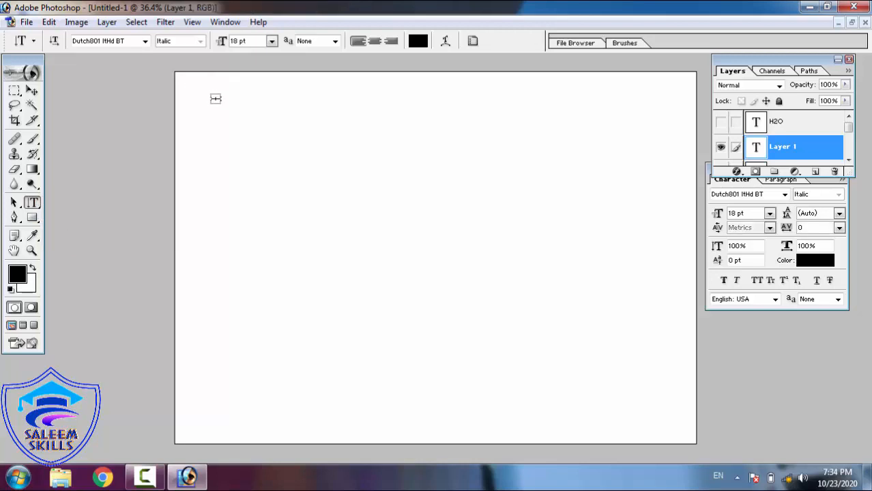
pyautogui.click(247, 189)
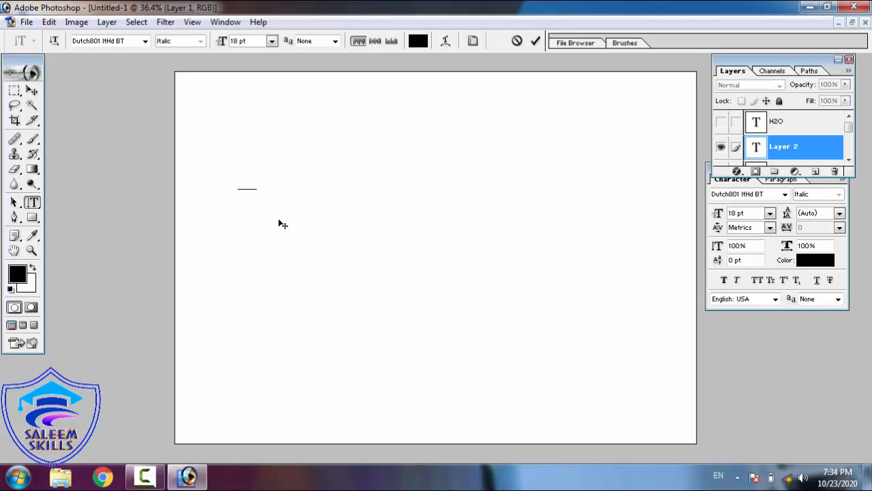
pyautogui.write('PAKISTAN')
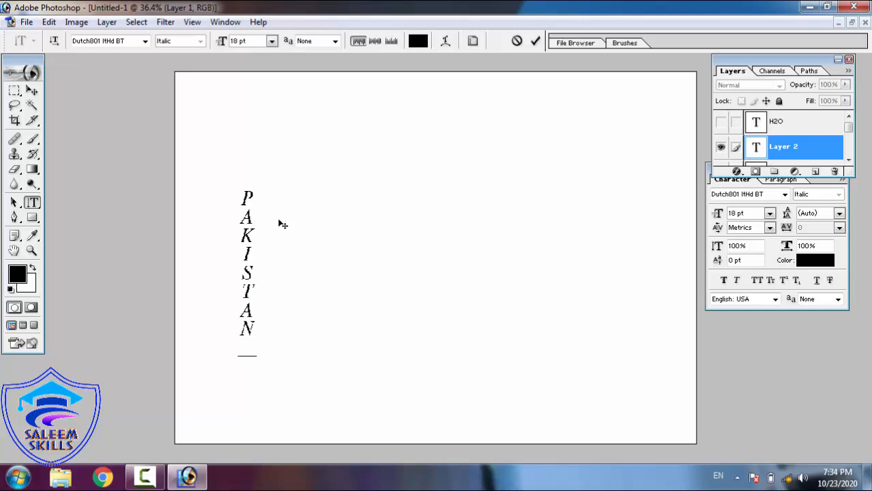
pyautogui.write('FAISA')
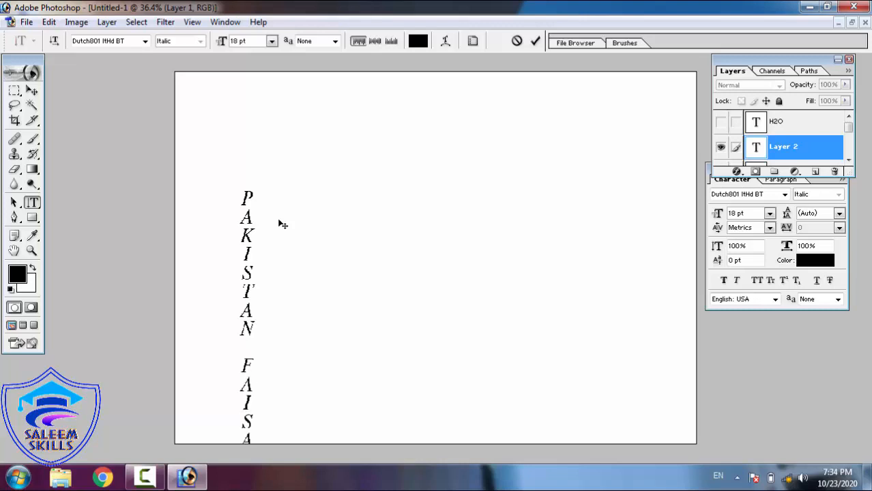
# Move the vertical text column up so it fits within the canvas height, and commit it.
pyautogui.rightClick(281, 224)
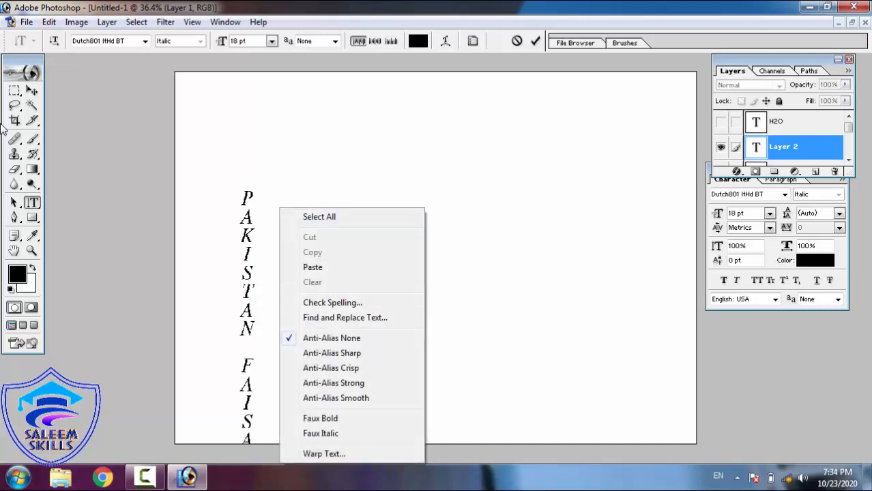
pyautogui.click(31, 92)
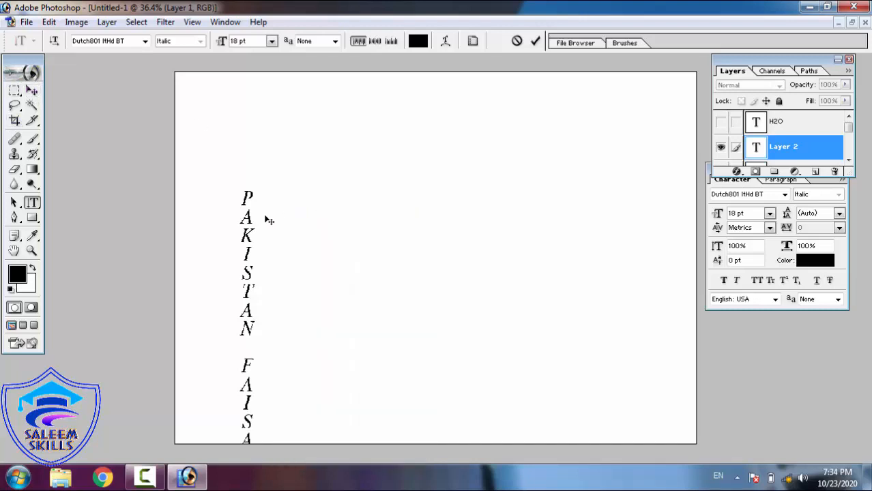
pyautogui.moveTo(267, 218); pyautogui.dragTo(249, 115)
pyautogui.click(31, 90)
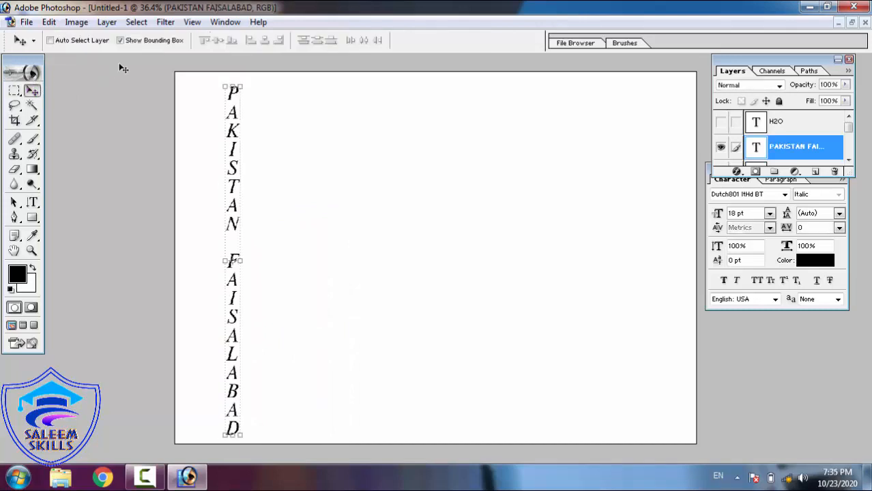
# Scale the vertical text down from its top edge to about 74% of its height and apply the transformation.
pyautogui.moveTo(232, 86); pyautogui.dragTo(232, 177)
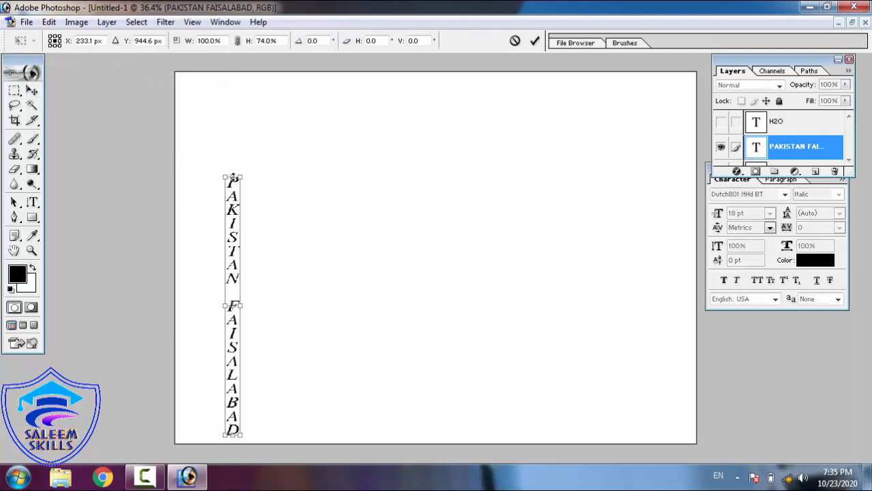
pyautogui.click(31, 90)
pyautogui.click(361, 191)
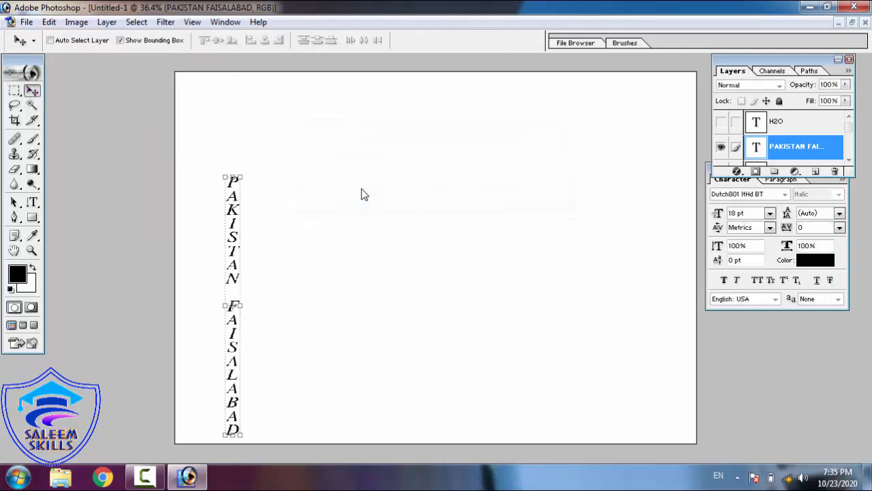
# Move the vertical text column up and slightly left, nearer the canvas's upper-left corner.
pyautogui.moveTo(234, 194); pyautogui.dragTo(219, 127)
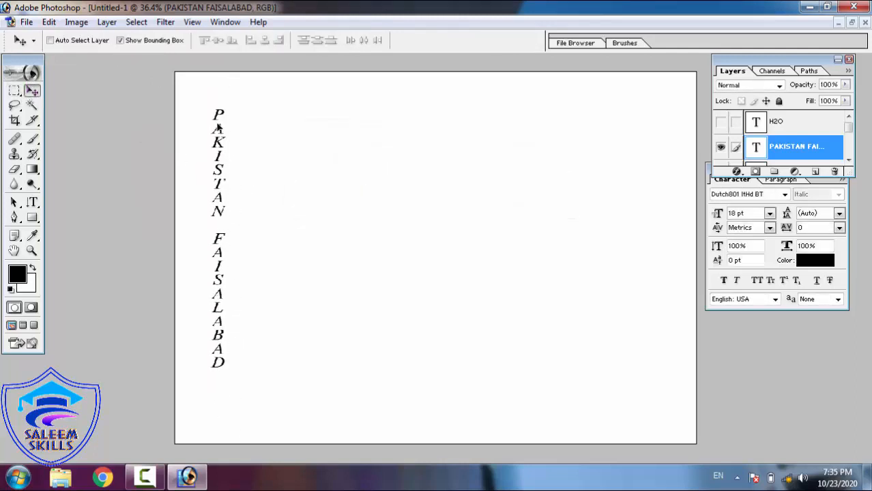
# Write "PAKISTAN FAISALABAD. PUNJAB, PAKISTGAN." with the Horizontal Type tool, to the right of the vertical column's upper part.
pyautogui.click(33, 202)
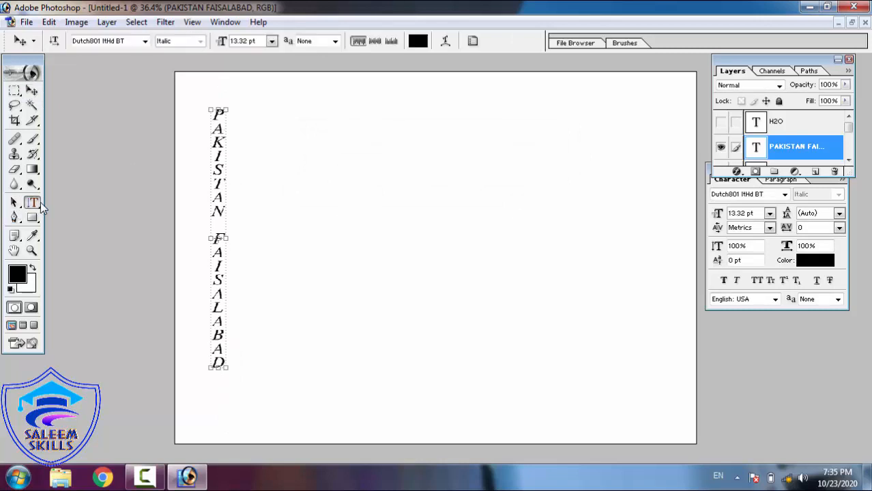
pyautogui.rightClick(37, 202)
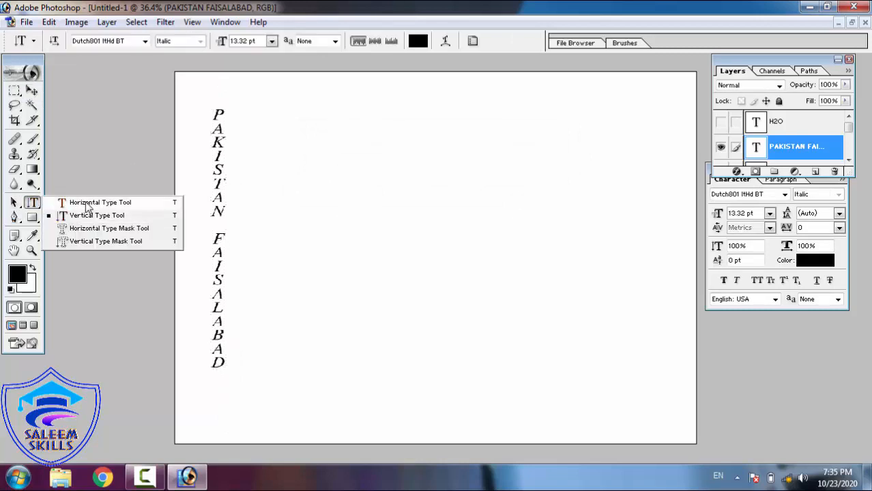
pyautogui.click(88, 203)
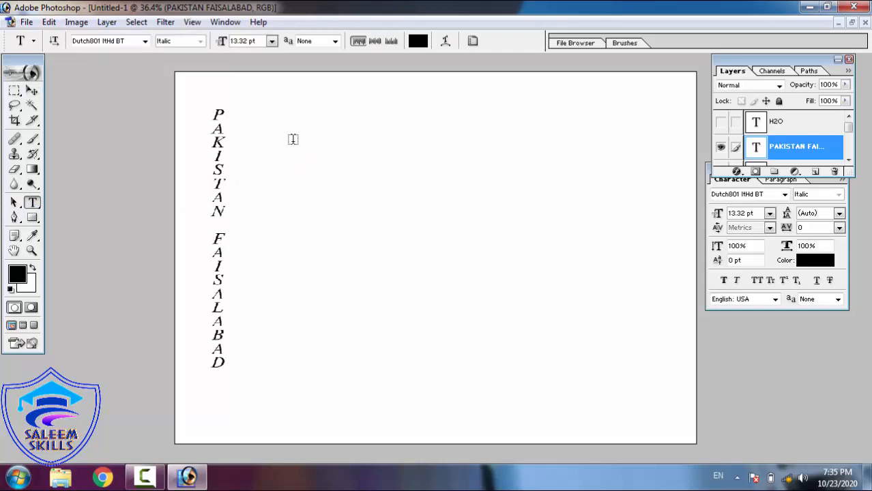
pyautogui.click(293, 132)
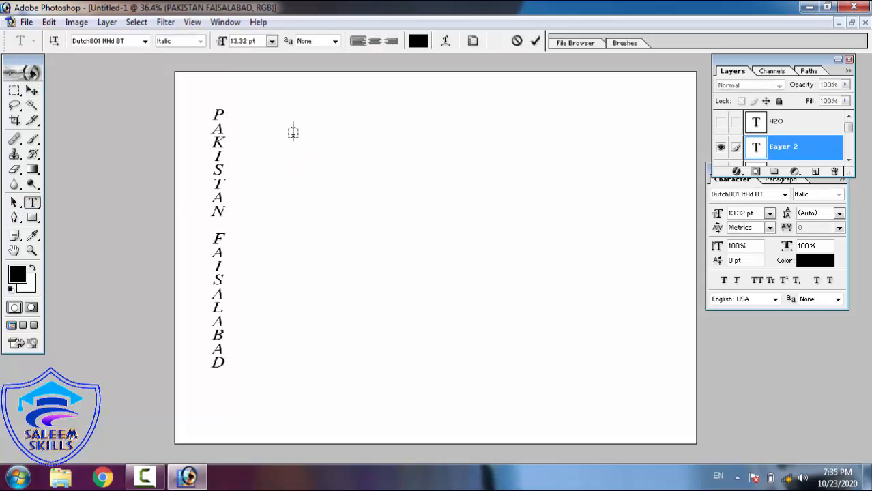
pyautogui.write('PAKISTAN')
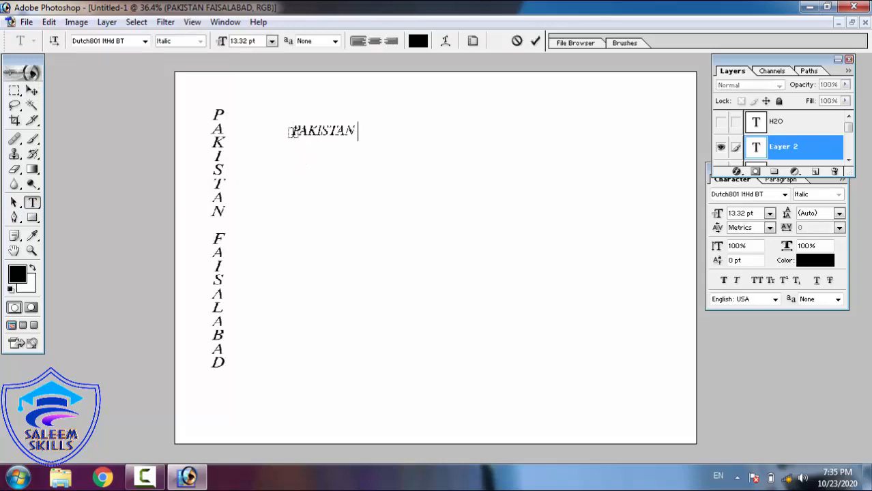
pyautogui.write(' FAISALABAD')
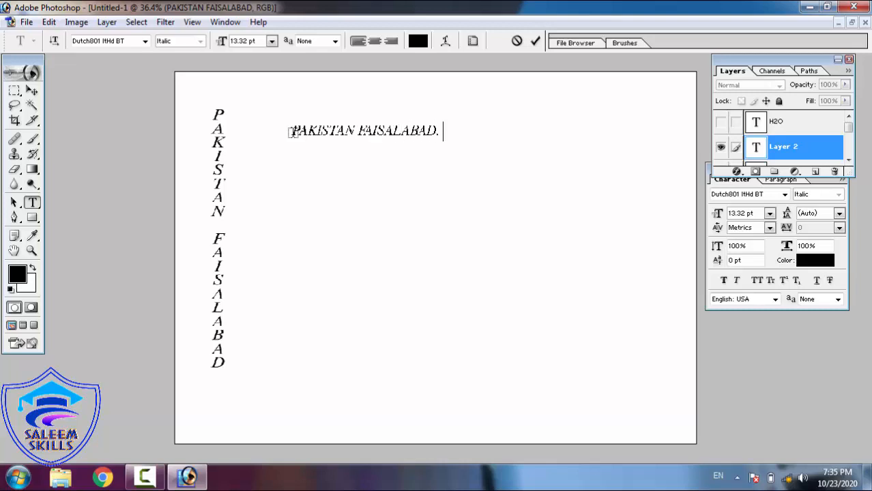
pyautogui.write('. PUNJAB, PA')
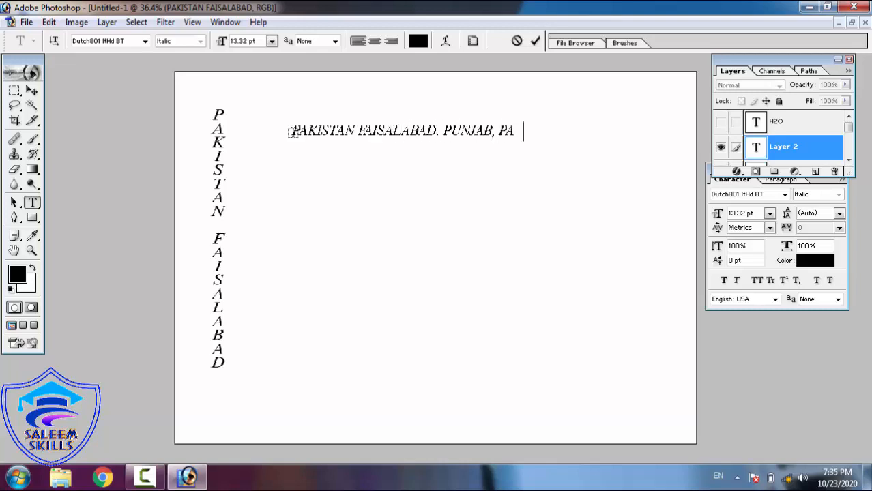
pyautogui.write('KISTGAN.')
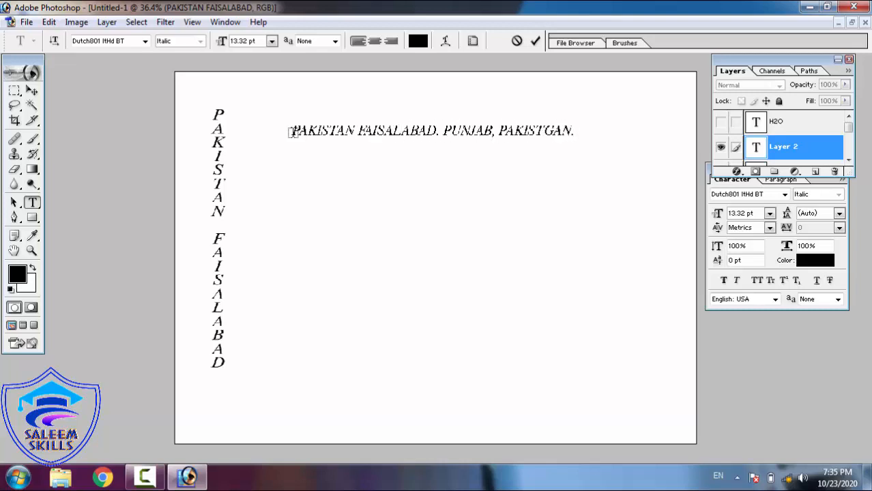
# Correct the misspelled last word of the horizontal line to "PAKISTAN." and commit the text.
pyautogui.hotkey('ctrl', 'shift', 'Left')
pyautogui.hotkey('ctrl', 'shift', 'Left')
pyautogui.click(292, 131)
pyautogui.write('P')
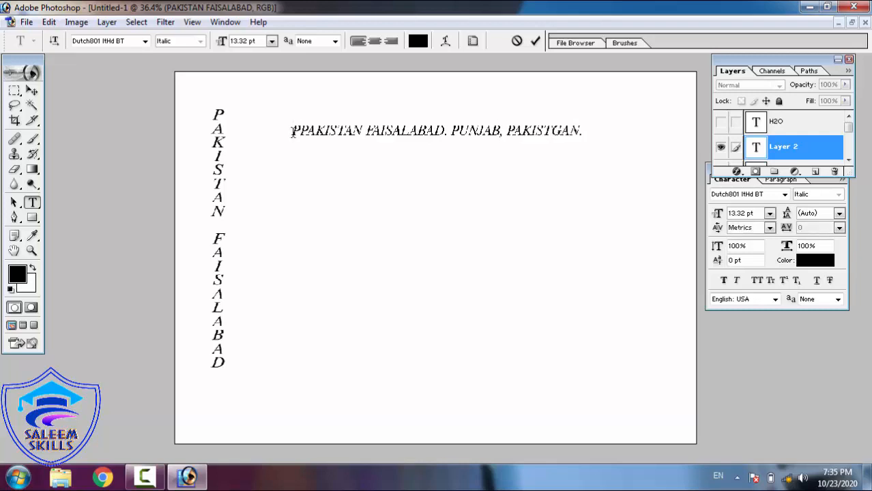
pyautogui.press('BackSpace')
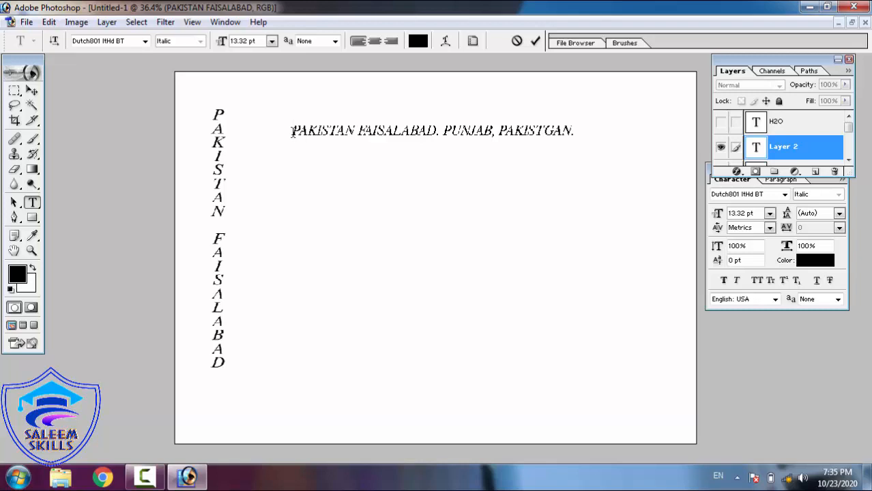
pyautogui.hotkey('ctrl', 'shift', 'Left')
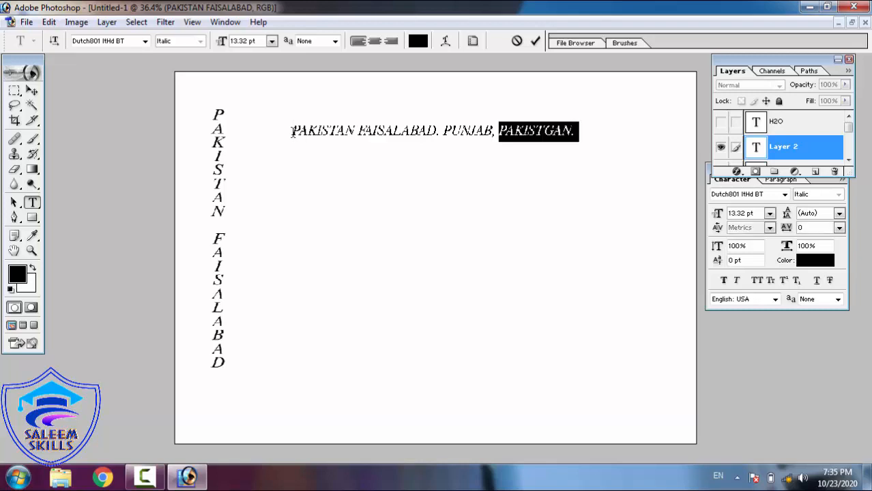
pyautogui.write('PAKISTAN')
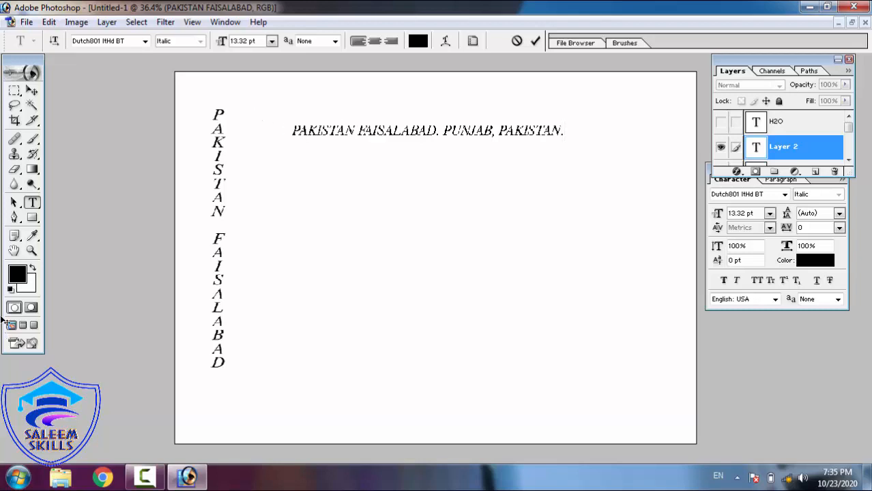
pyautogui.click(535, 41)
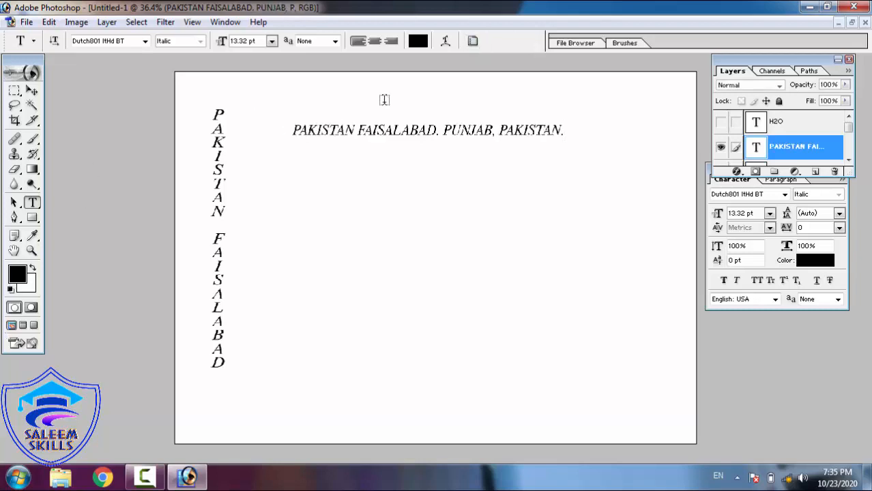
# Close the Character palette and move the Layers palette clear of the enlarged horizontal text line.
pyautogui.click(32, 250)
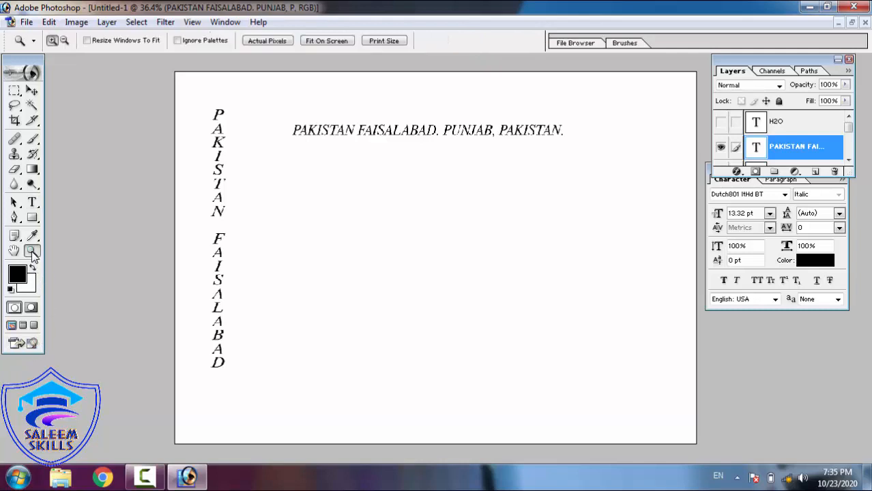
pyautogui.moveTo(166, 107); pyautogui.dragTo(592, 180)
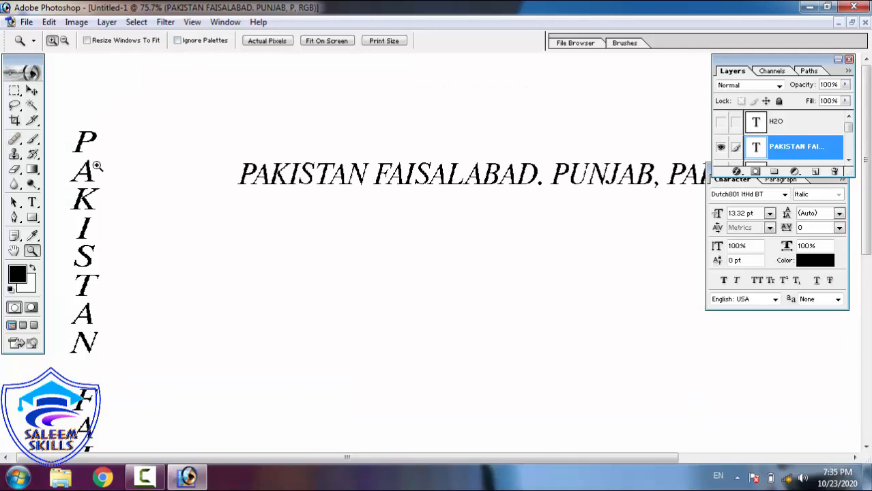
pyautogui.click(31, 202)
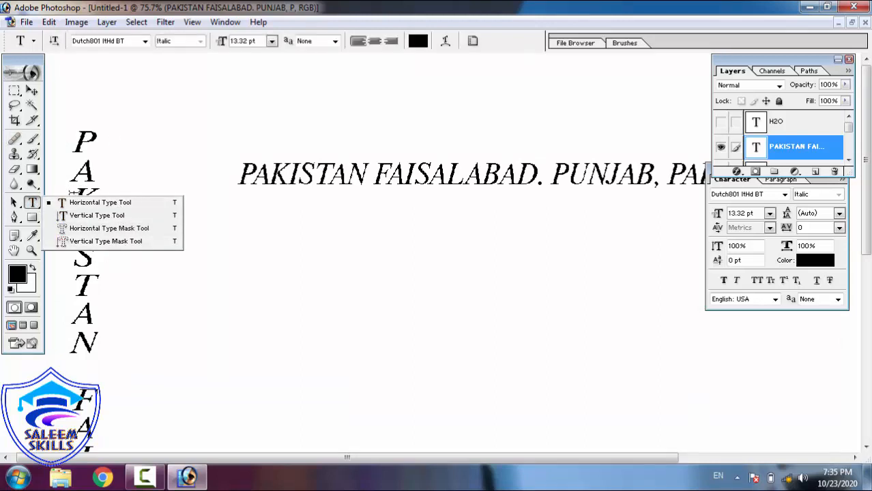
pyautogui.click(62, 203)
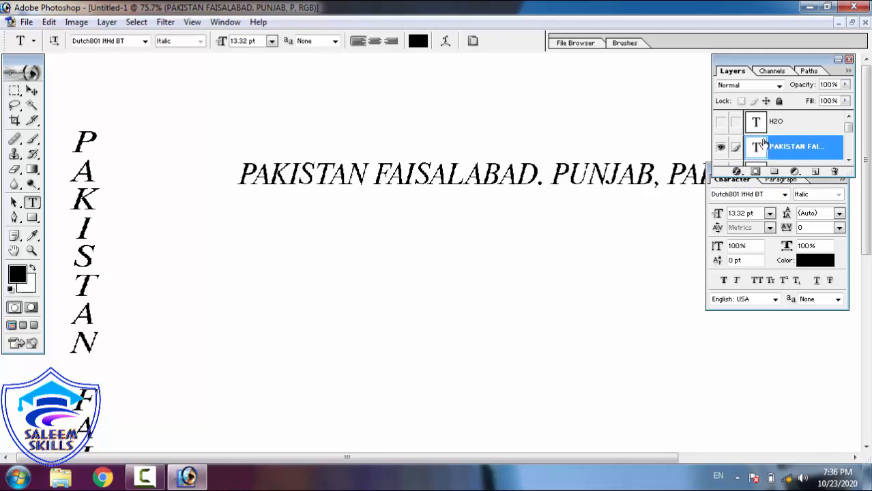
pyautogui.click(843, 179)
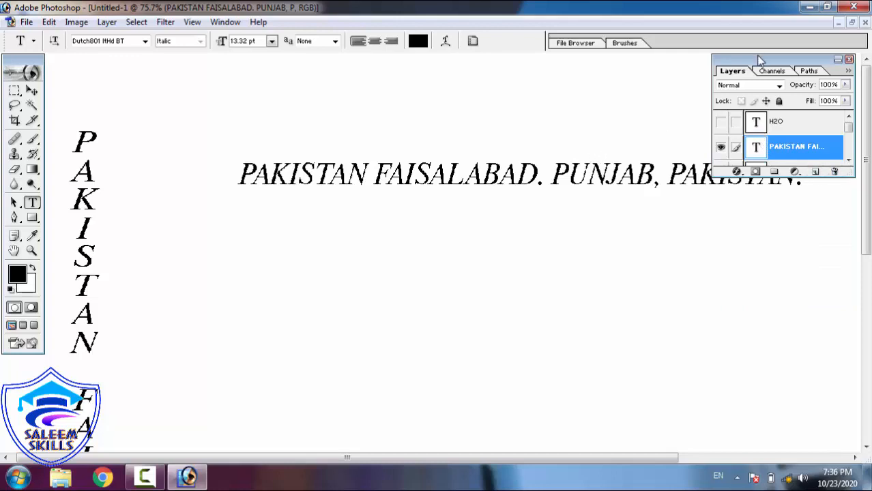
pyautogui.moveTo(759, 60); pyautogui.dragTo(726, 29)
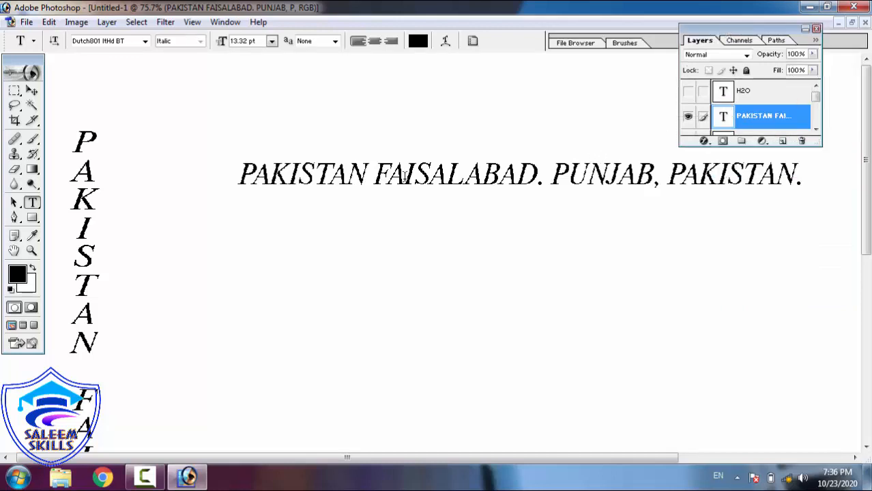
pyautogui.click(374, 179)
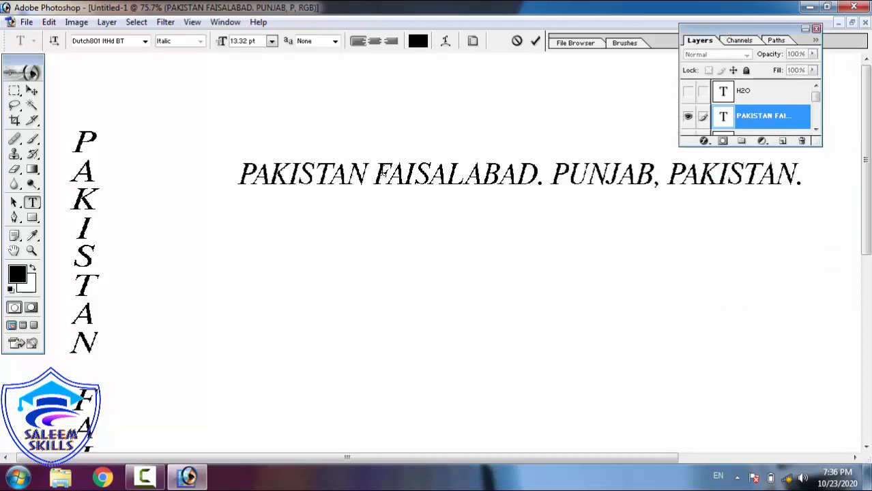
pyautogui.press('Left')
pyautogui.press('Left')
pyautogui.press('Left')
pyautogui.press('Left')
pyautogui.hotkey('ctrl', 'a')
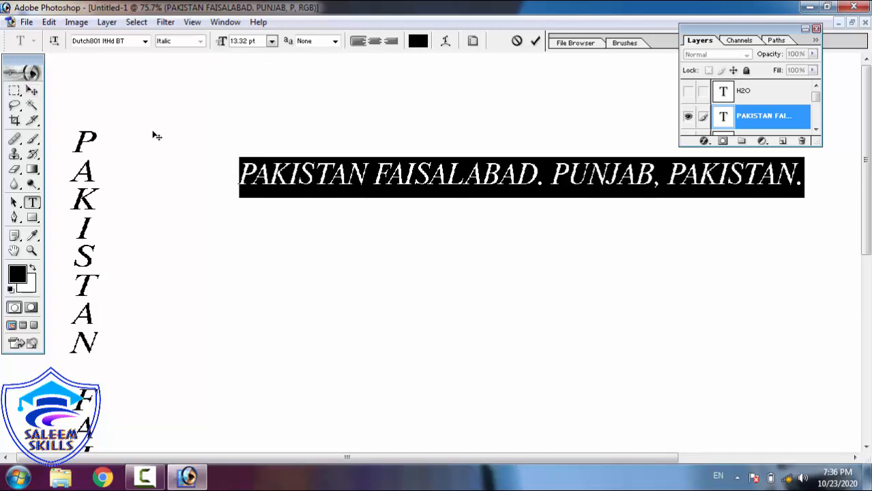
# Move the horizontal text line left and slightly down, closer to the vertical column, and return to the Horizontal Type tool.
pyautogui.click(31, 91)
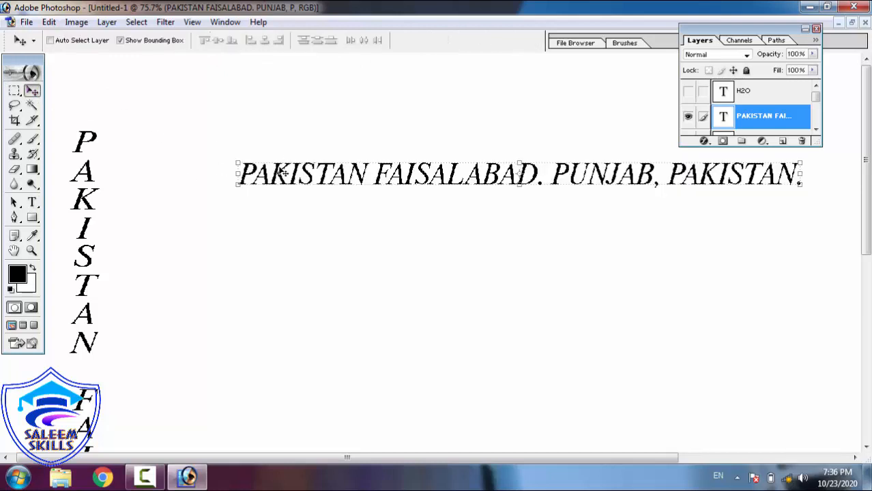
pyautogui.moveTo(318, 176); pyautogui.dragTo(225, 185)
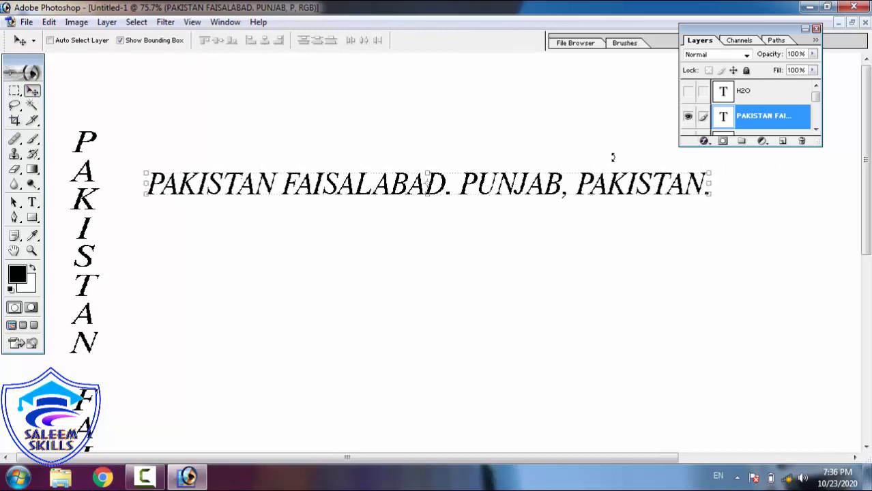
pyautogui.click(32, 203)
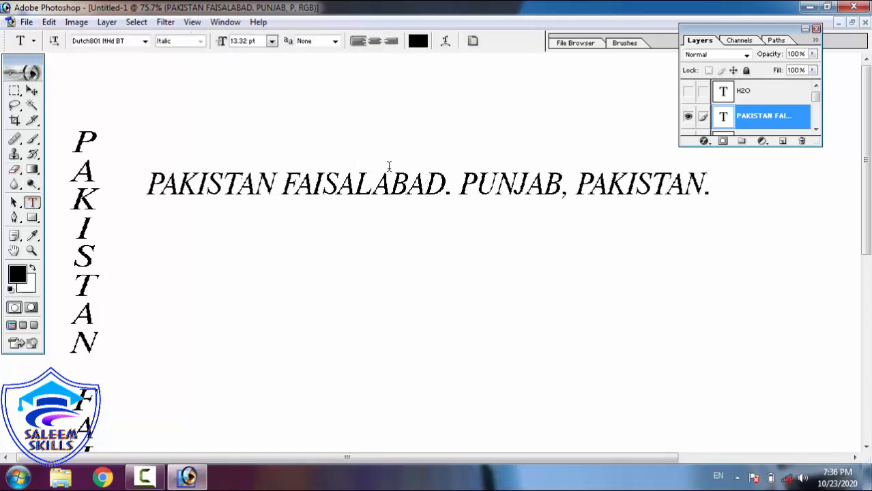
# Add a Drop Shadow layer style to the horizontal text layer with its opacity set to 100%.
pyautogui.click(704, 141)
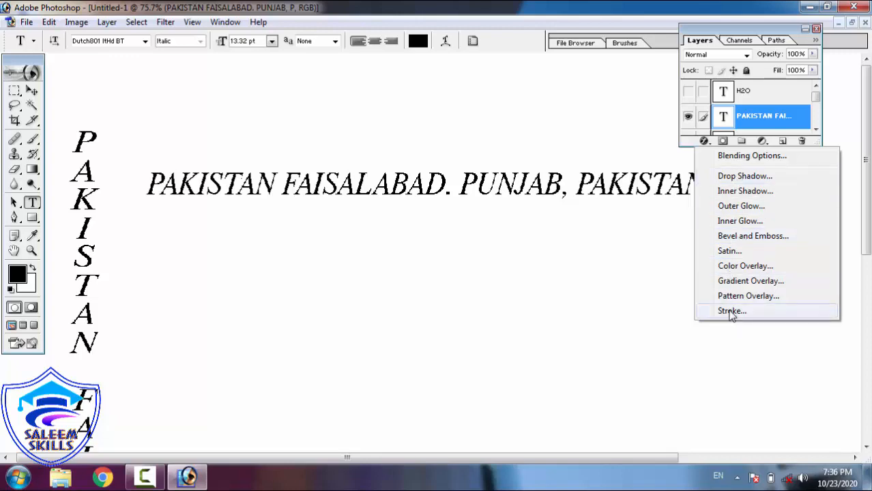
pyautogui.click(738, 157)
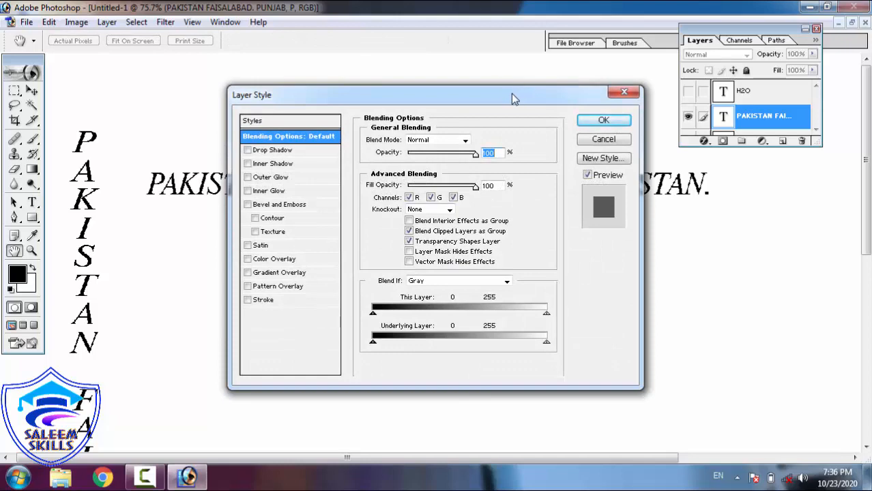
pyautogui.moveTo(511, 93); pyautogui.dragTo(794, 11)
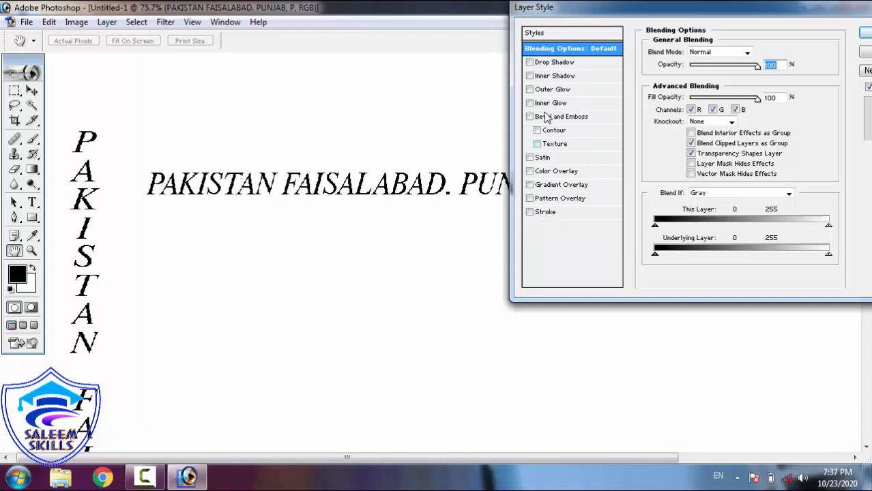
pyautogui.click(555, 63)
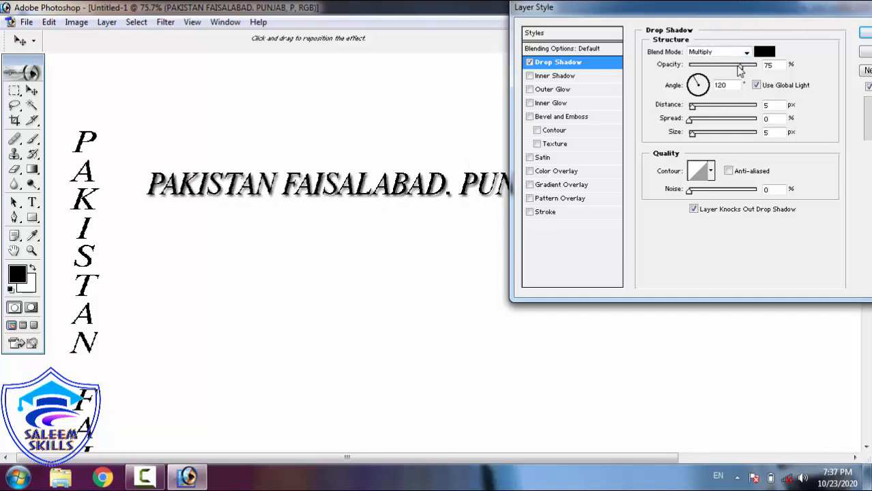
pyautogui.moveTo(739, 66); pyautogui.dragTo(786, 66)
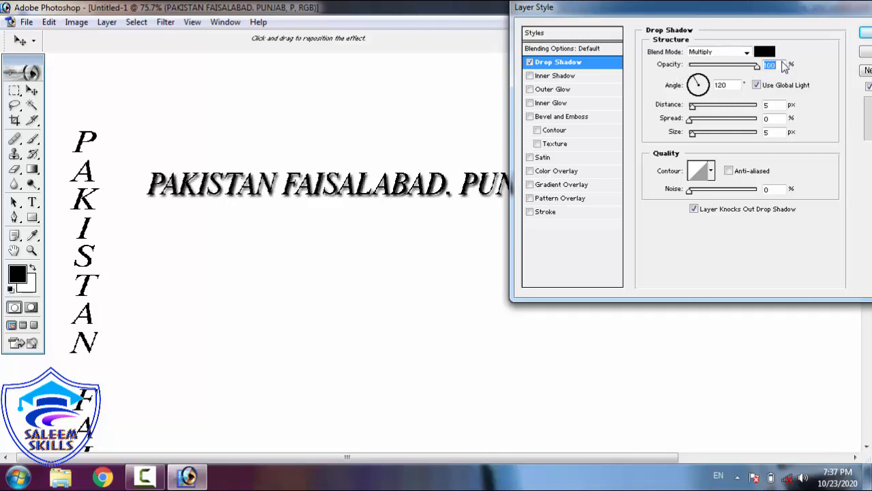
# Change the drop shadow's color to pure red, with an R value of 255.
pyautogui.click(764, 51)
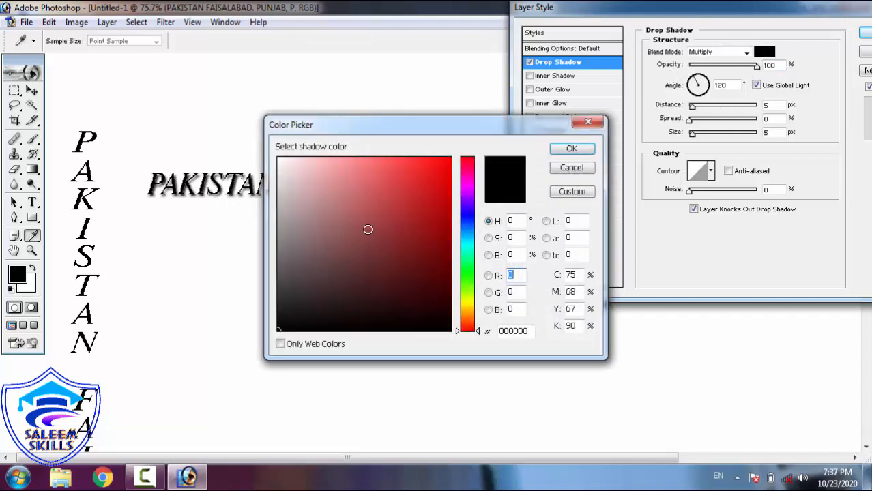
pyautogui.write('255')
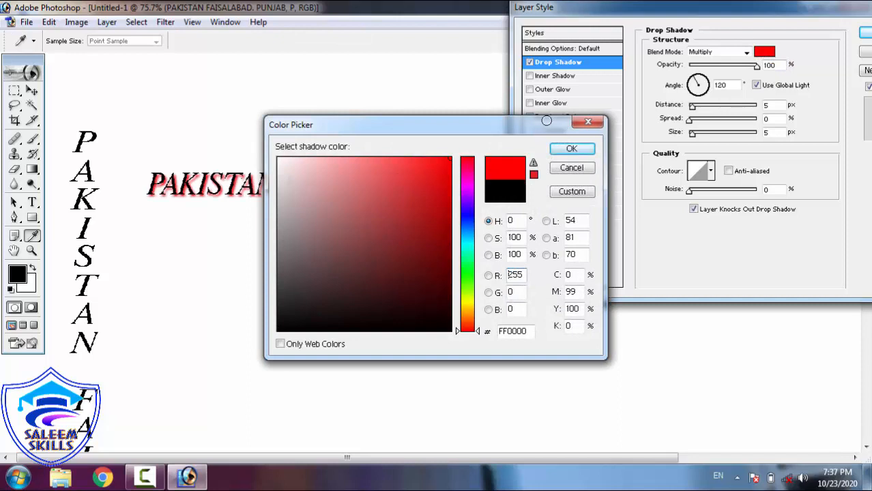
pyautogui.click(573, 148)
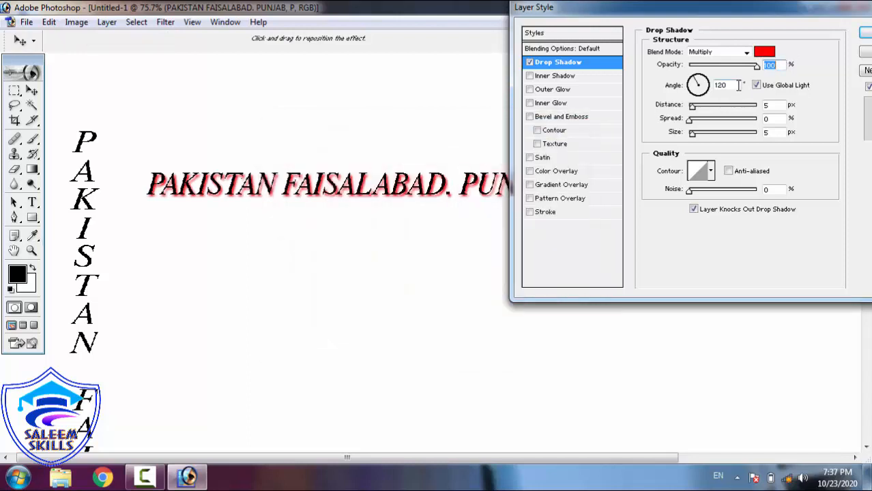
# Set the drop shadow's angle to 124°, distance to 9 px, spread to 11% and size to 29 px.
pyautogui.moveTo(699, 81)
pyautogui.mouseDown()
pyautogui.moveTo(713, 87)
pyautogui.moveTo(689, 70)
pyautogui.mouseUp()
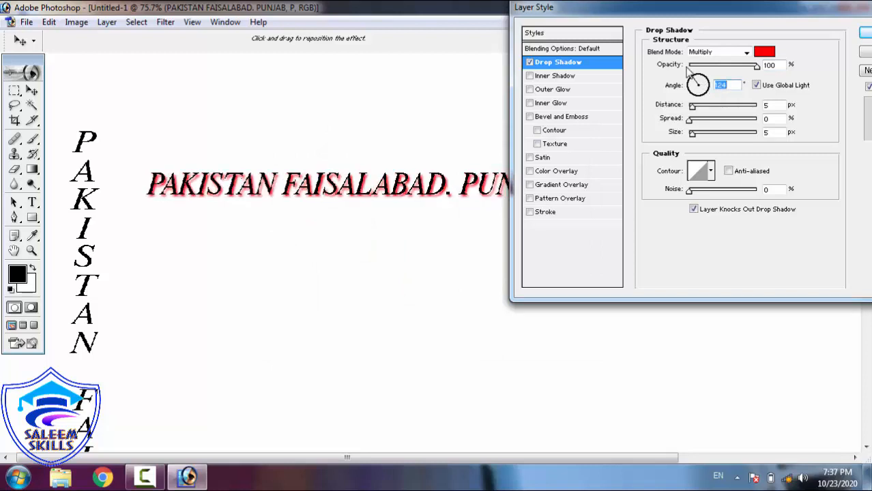
pyautogui.moveTo(699, 109); pyautogui.dragTo(702, 139)
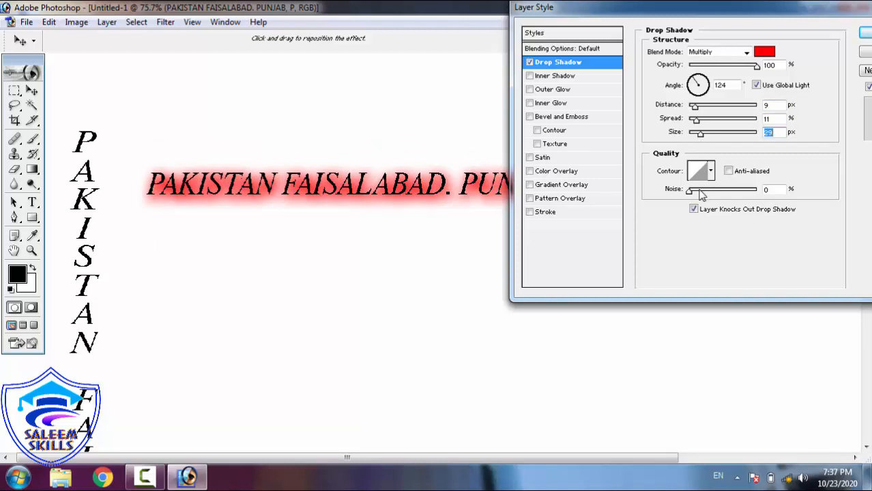
# Set the drop shadow's noise to 17%, compare several contour presets, and choose the single-peak contour.
pyautogui.moveTo(698, 193); pyautogui.dragTo(702, 194)
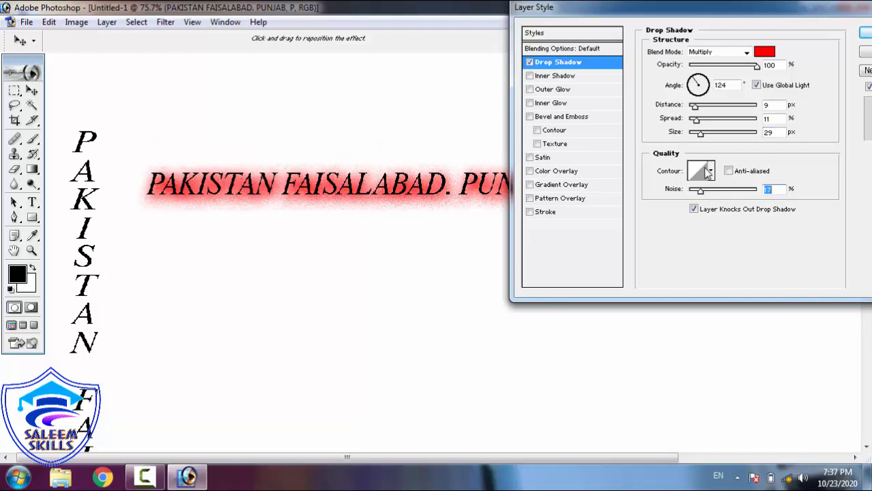
pyautogui.click(710, 172)
pyautogui.click(658, 203)
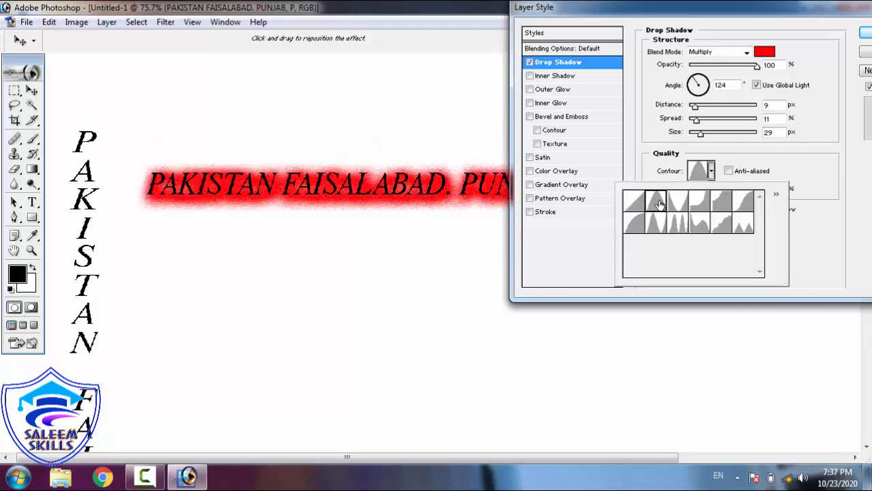
pyautogui.click(632, 202)
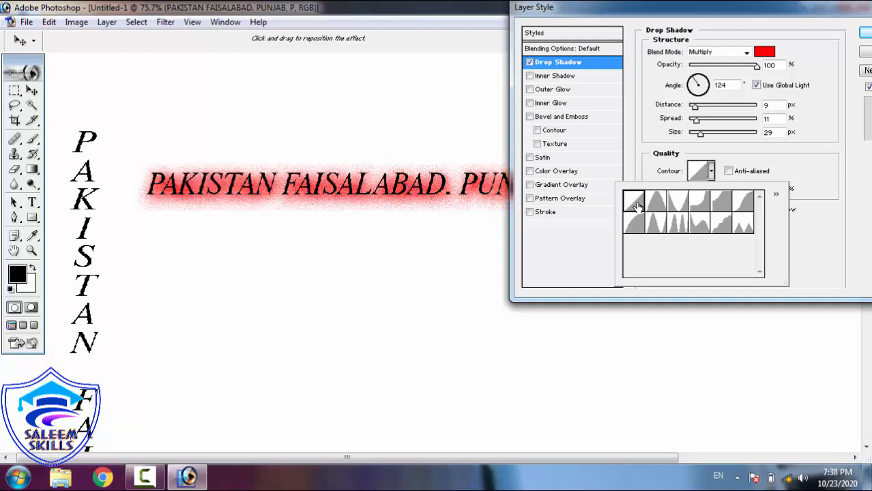
pyautogui.click(676, 205)
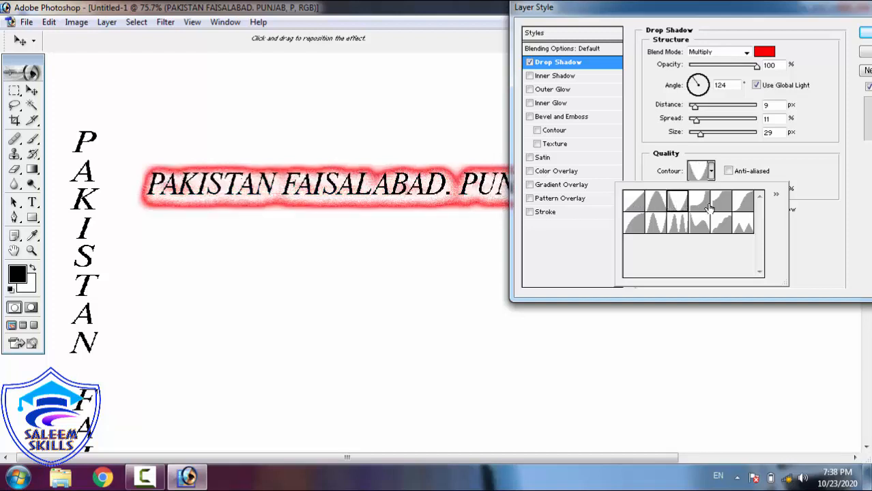
pyautogui.click(703, 206)
pyautogui.click(718, 206)
pyautogui.click(676, 206)
pyautogui.click(656, 202)
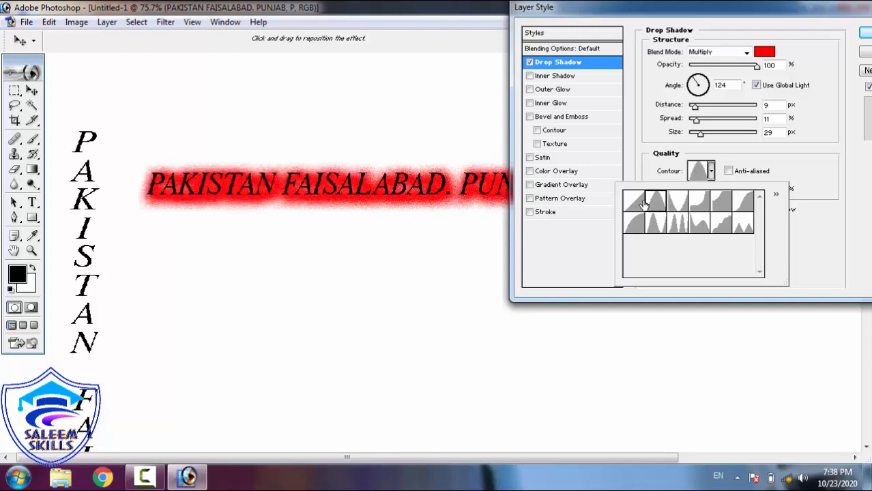
pyautogui.click(634, 204)
pyautogui.click(656, 204)
# Enable the Inner Shadow, Outer Glow, Inner Glow, Bevel and Emboss, and Satin effects on the horizontal text layer with default settings.
pyautogui.click(552, 77)
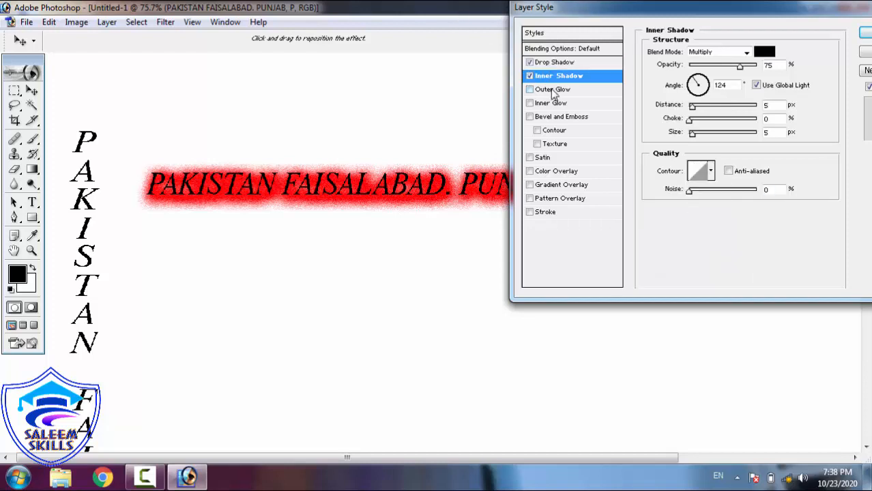
pyautogui.click(553, 90)
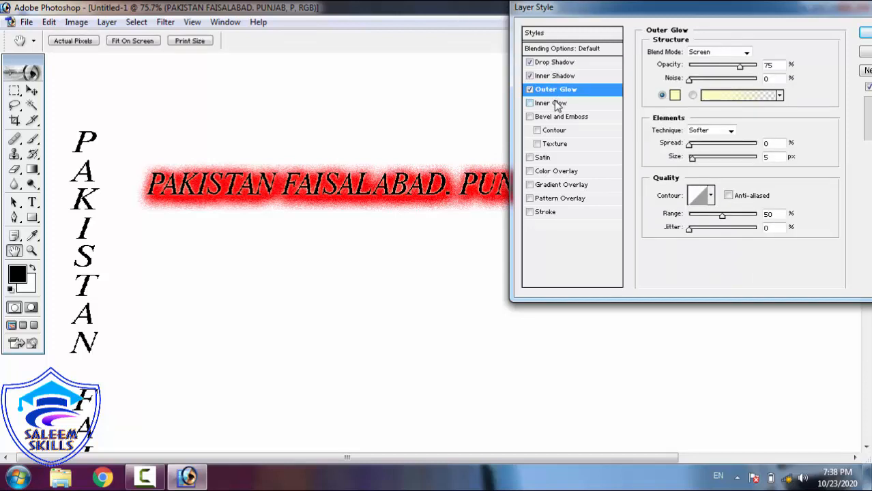
pyautogui.click(555, 103)
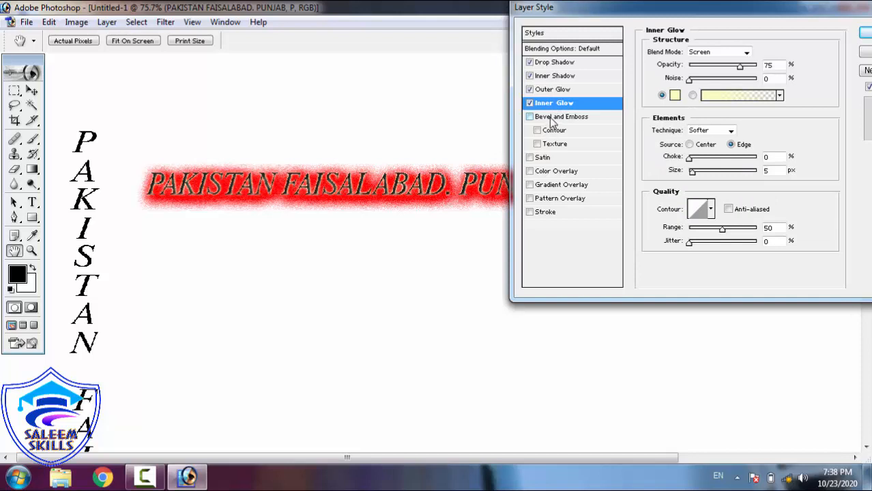
pyautogui.click(551, 118)
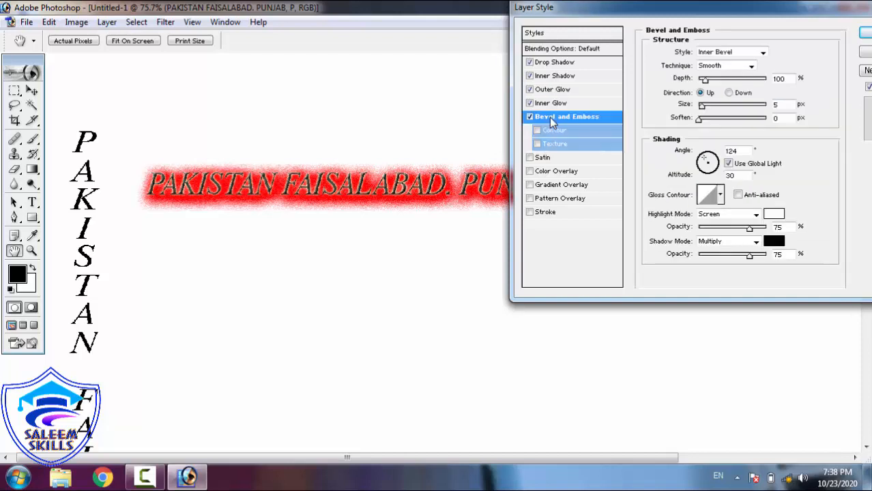
pyautogui.click(545, 159)
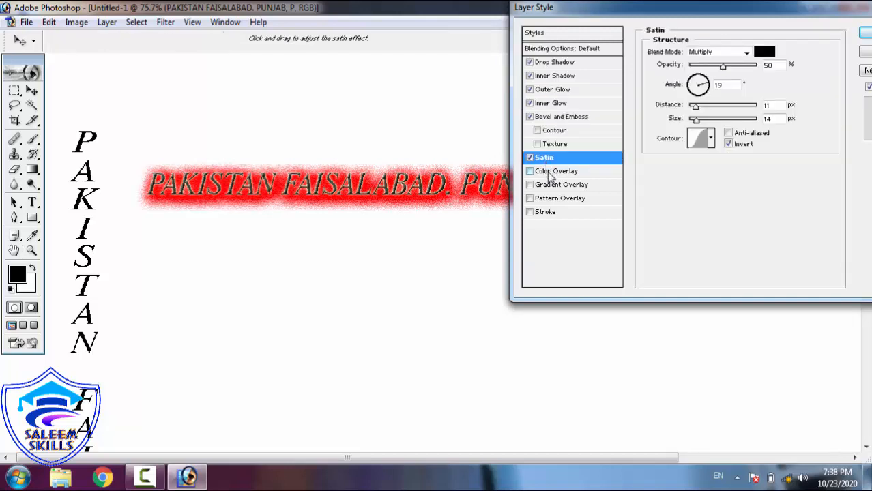
# Add a Color Overlay effect in dark red, hex BA0C0C, to the horizontal text layer.
pyautogui.click(550, 172)
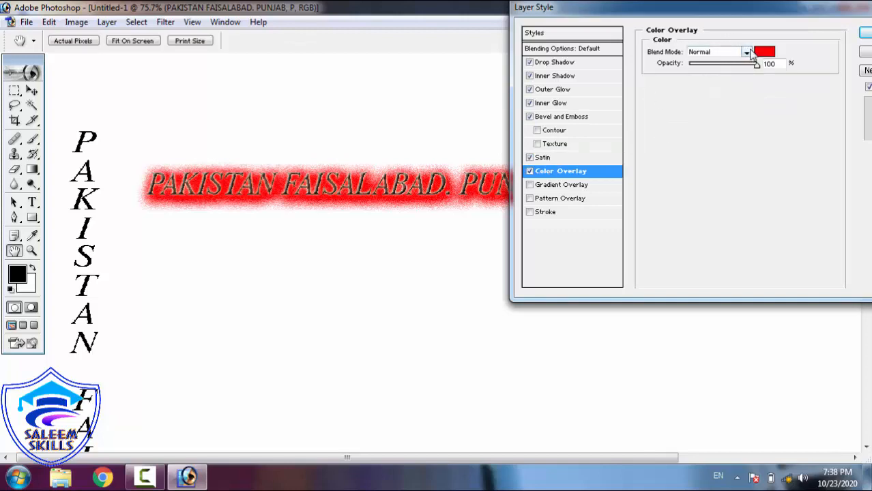
pyautogui.click(765, 55)
pyautogui.moveTo(446, 215); pyautogui.dragTo(439, 204)
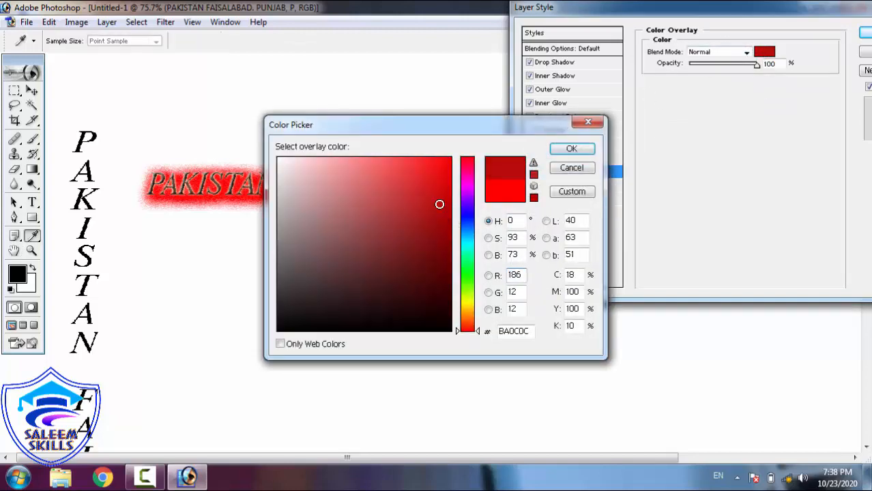
pyautogui.click(571, 149)
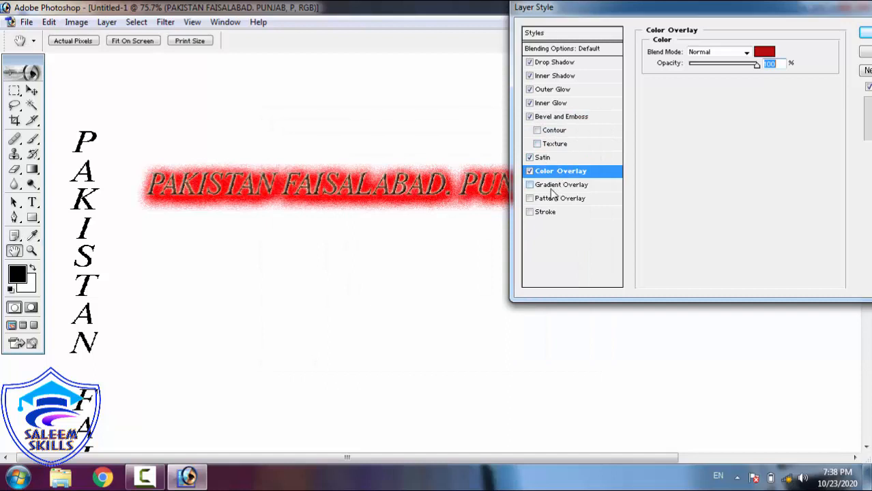
# Enable Gradient Overlay and add a Pattern Overlay using the green leafy pattern.
pyautogui.click(553, 185)
pyautogui.click(560, 199)
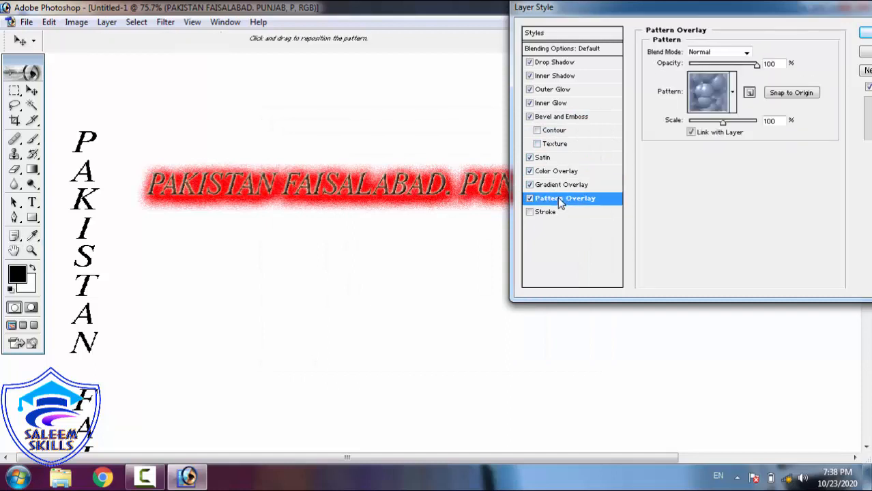
pyautogui.click(733, 105)
pyautogui.click(713, 141)
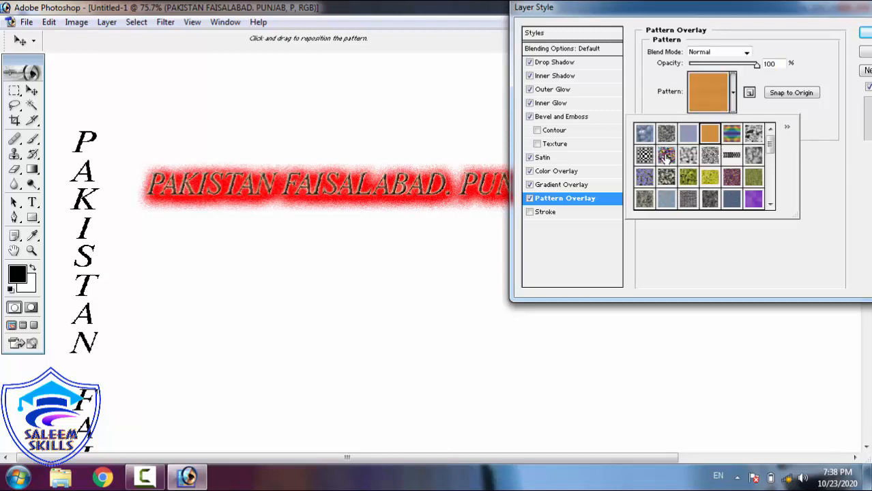
pyautogui.click(686, 178)
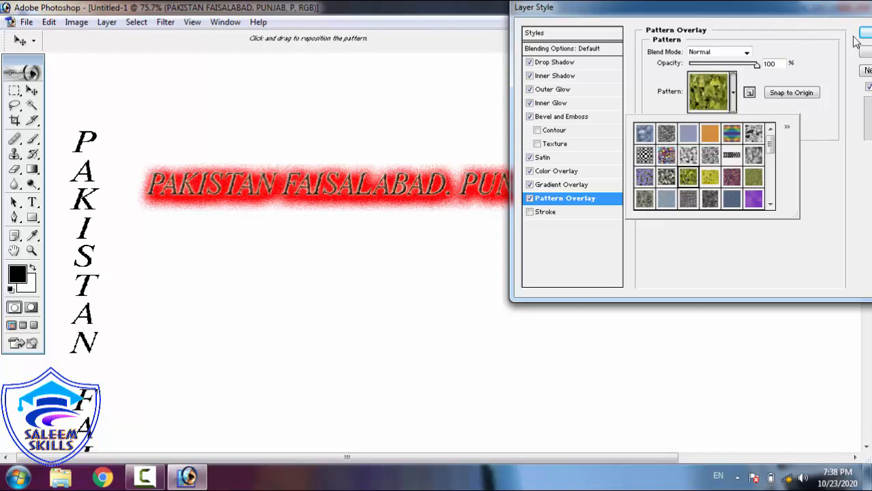
# Add a 1 px red Stroke positioned Inside the text and apply all the layer effects.
pyautogui.click(549, 213)
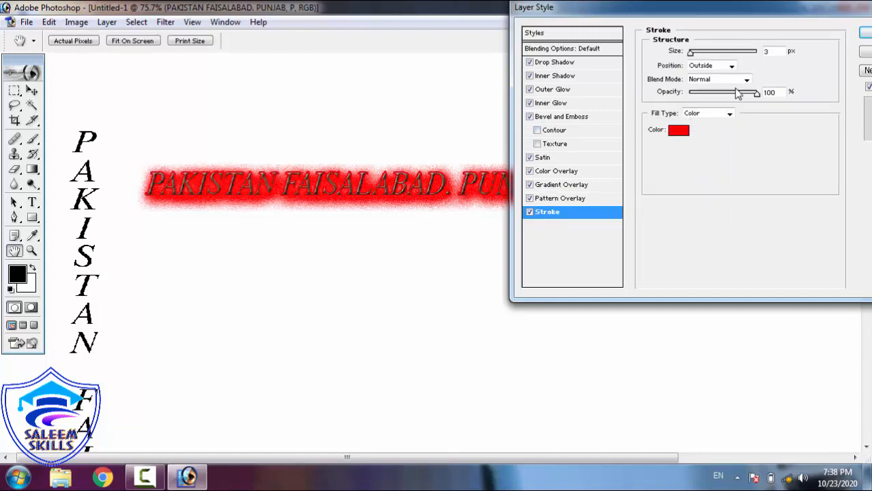
pyautogui.click(722, 53)
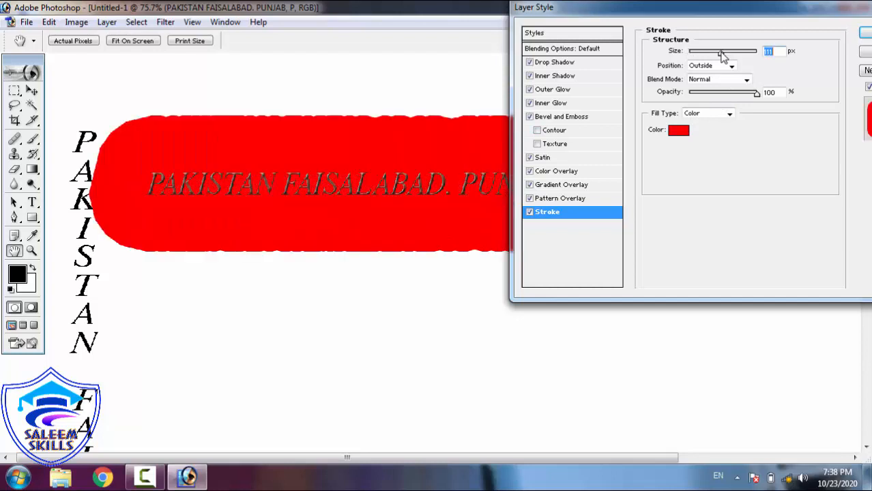
pyautogui.moveTo(721, 54); pyautogui.dragTo(687, 57)
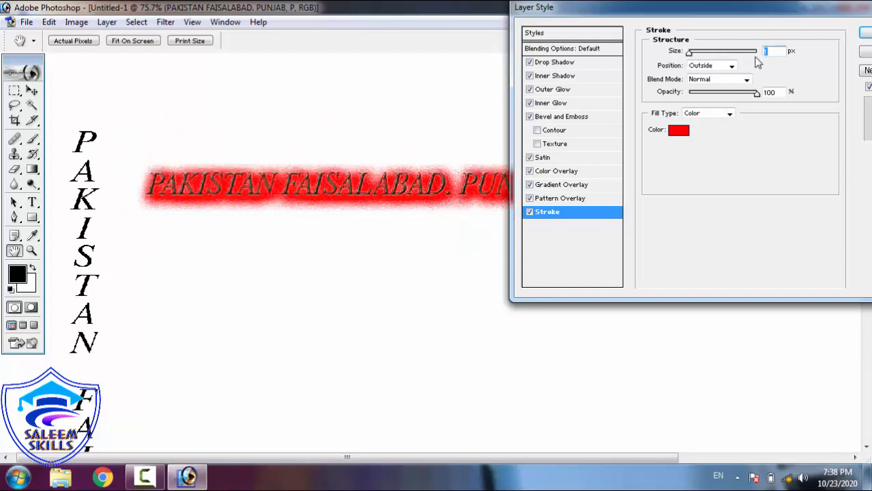
pyautogui.click(731, 66)
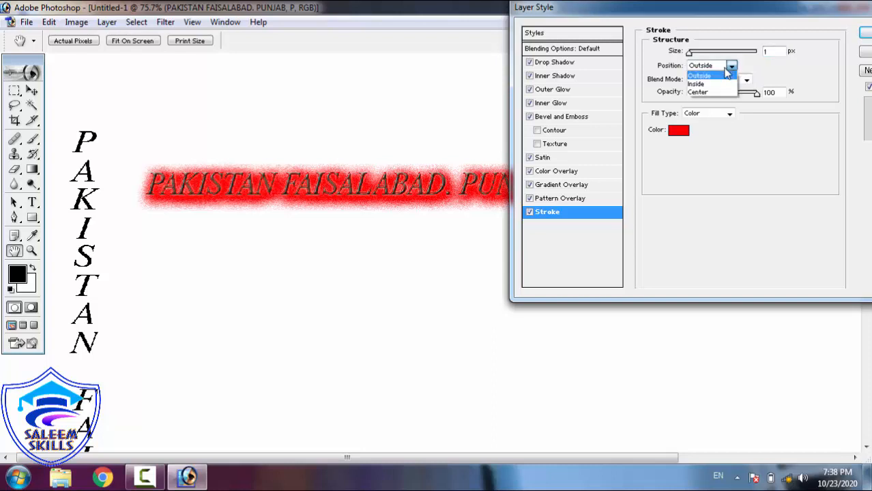
pyautogui.click(710, 85)
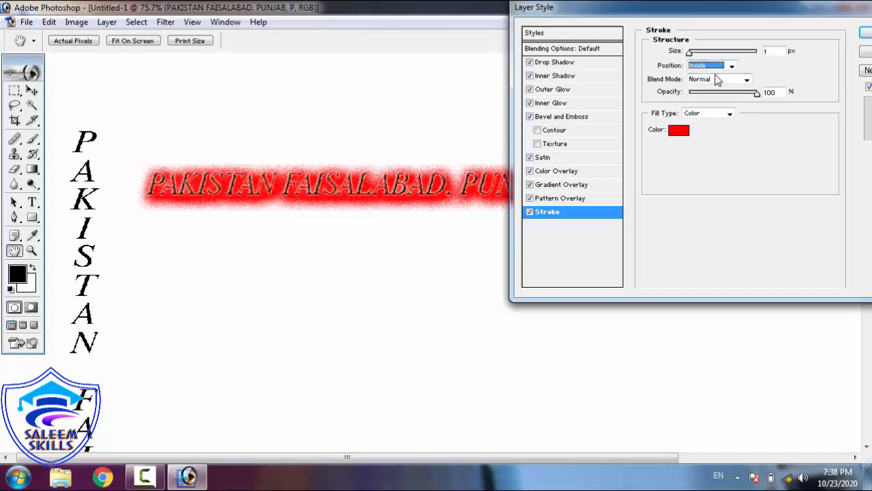
pyautogui.moveTo(663, 7); pyautogui.dragTo(558, 18)
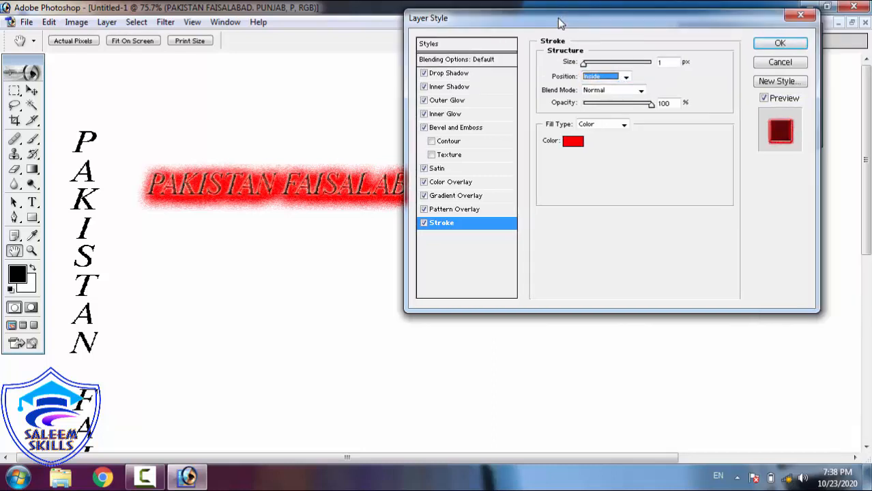
pyautogui.click(779, 43)
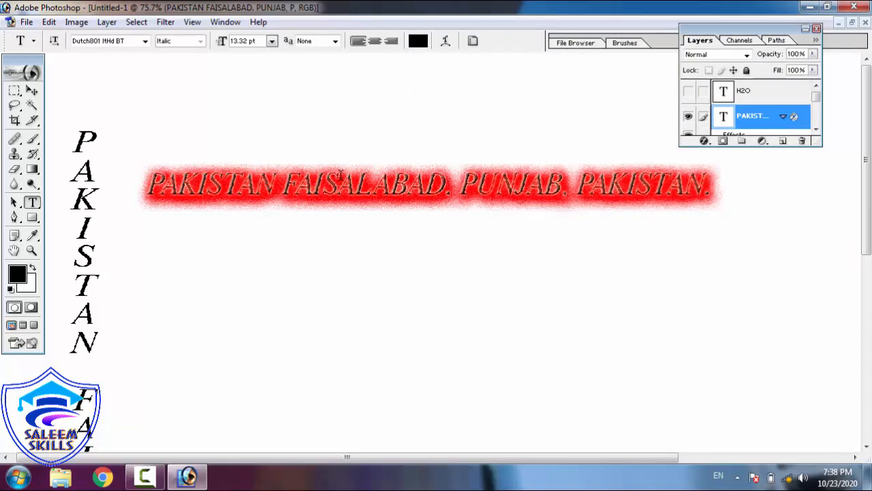
pyautogui.click(705, 141)
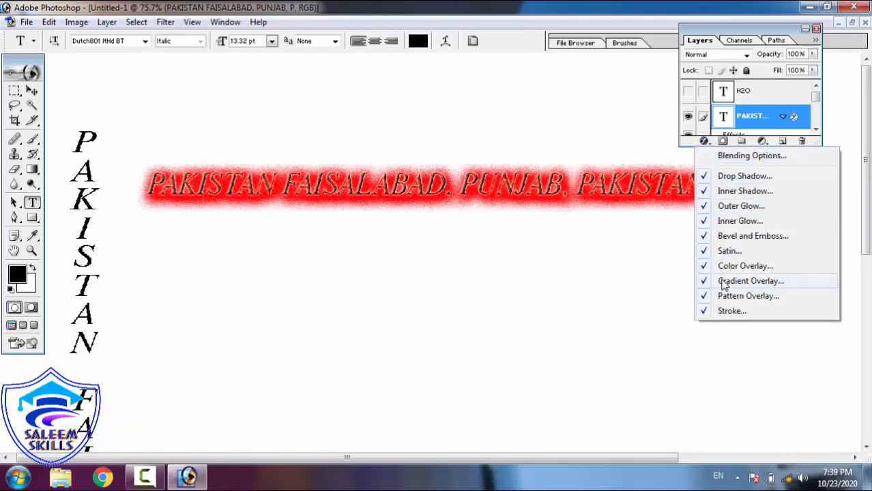
pyautogui.click(743, 156)
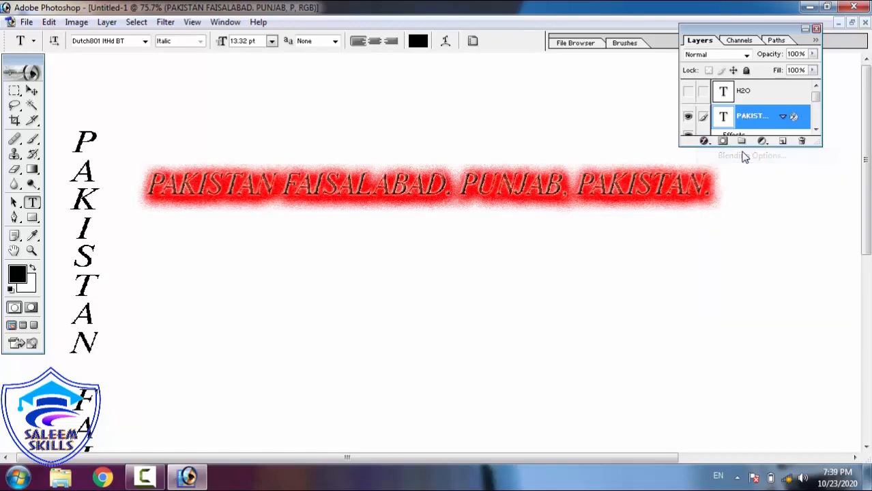
pyautogui.click(778, 62)
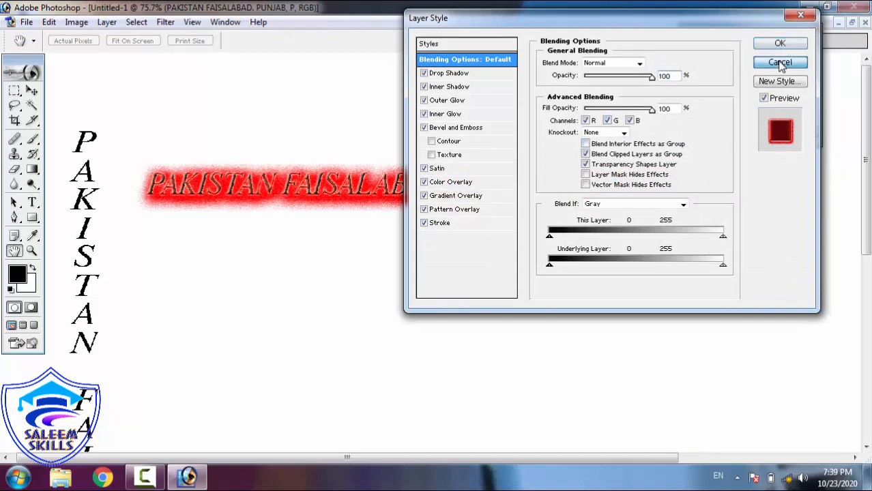
# Recolor all of the horizontal text to pure red, hex FF0000, and commit the text edit.
pyautogui.click(425, 184)
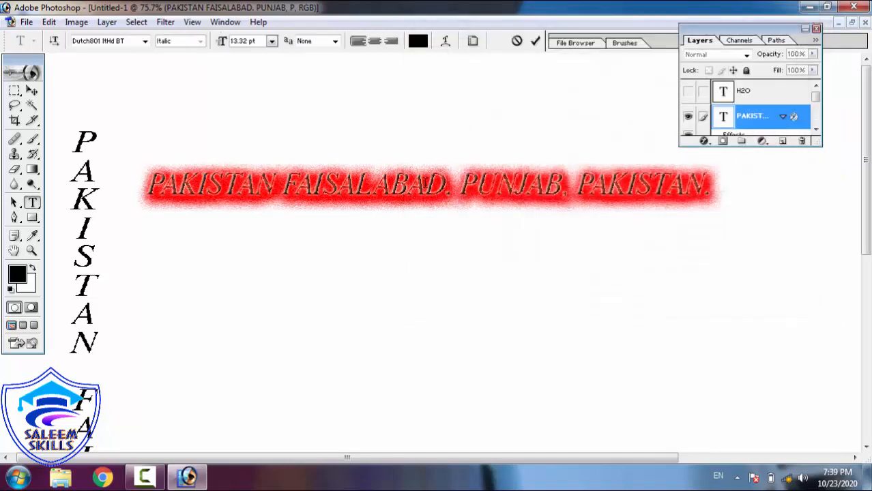
pyautogui.hotkey('ctrl', 'a')
pyautogui.click(417, 41)
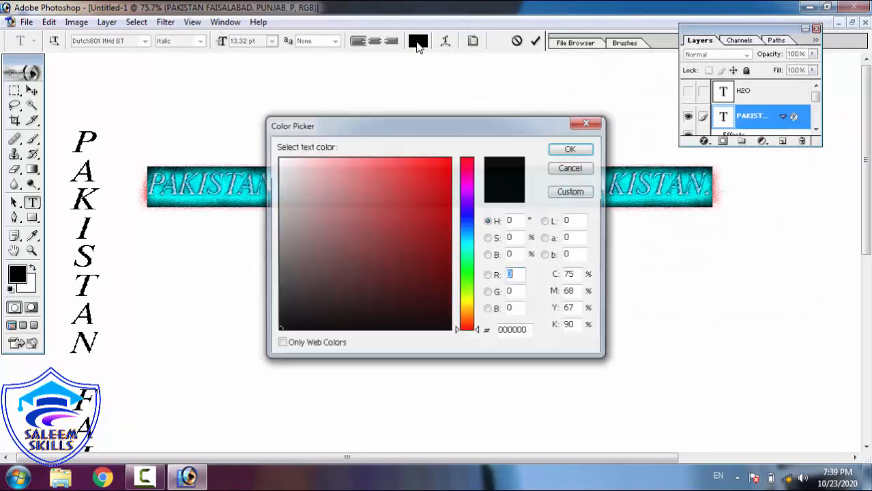
pyautogui.moveTo(430, 202); pyautogui.dragTo(551, 103)
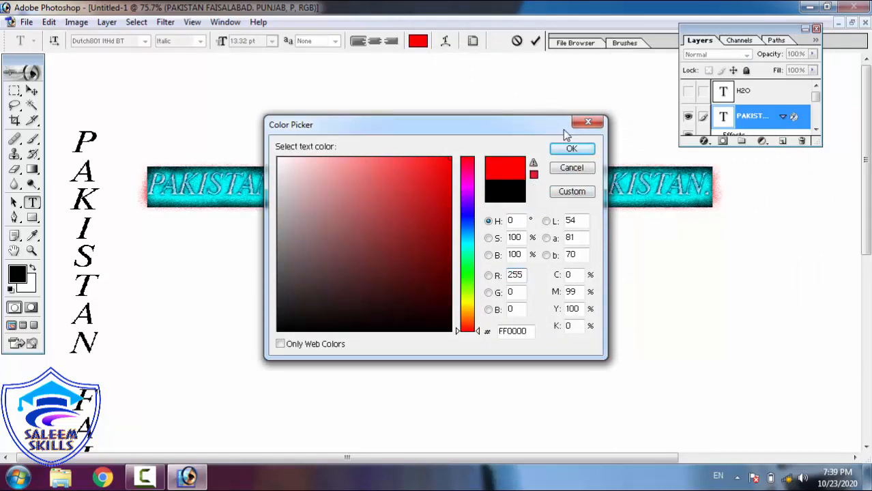
pyautogui.click(570, 148)
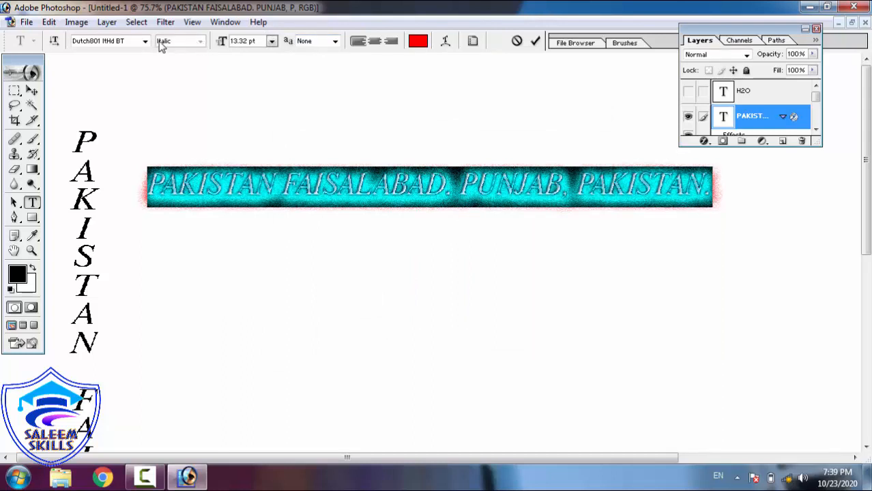
pyautogui.click(534, 43)
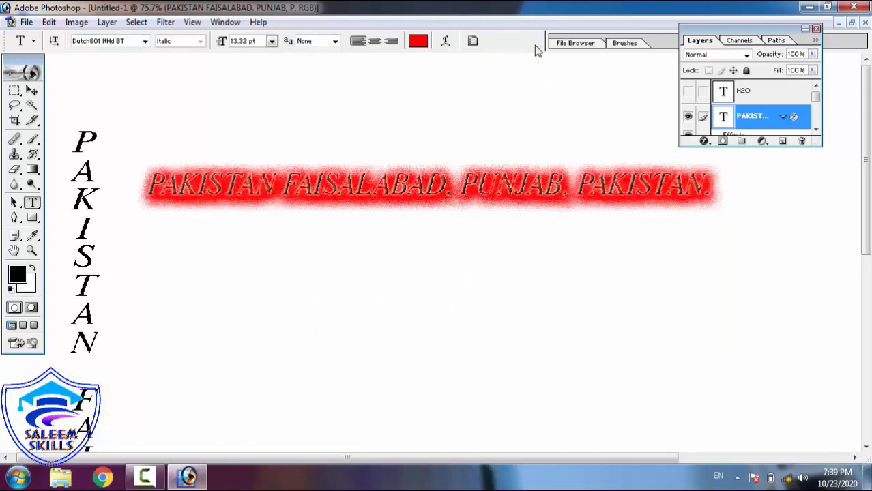
# Disable the horizontal text layer's Drop Shadow, Inner Shadow, Outer Glow, Inner Glow, and Bevel and Emboss effects.
pyautogui.click(498, 178)
pyautogui.hotkey('ctrl', 'a')
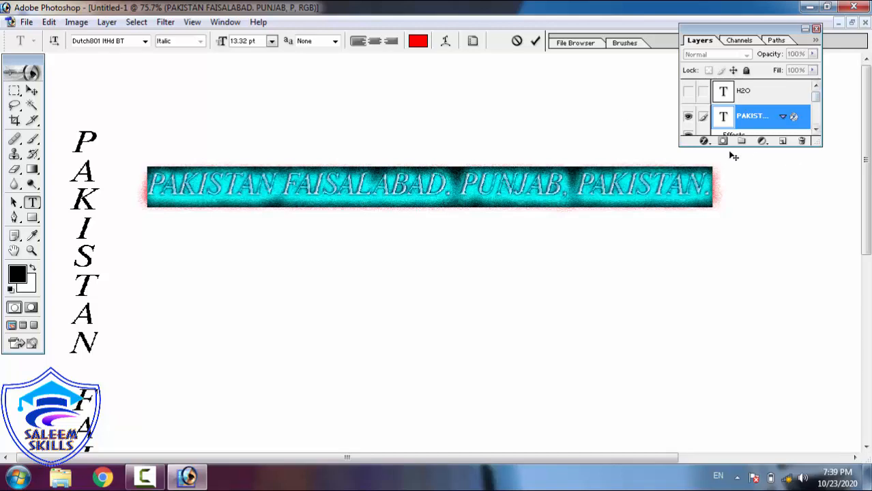
pyautogui.click(704, 140)
pyautogui.click(731, 156)
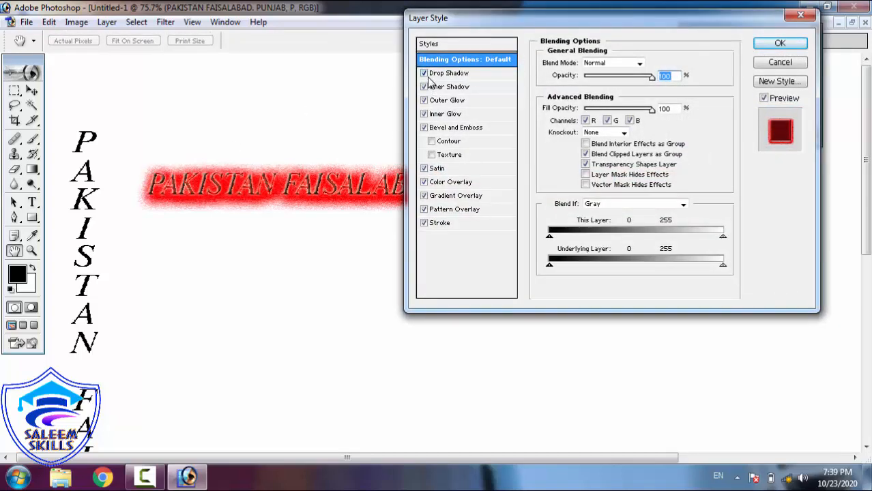
pyautogui.click(423, 73)
pyautogui.click(423, 86)
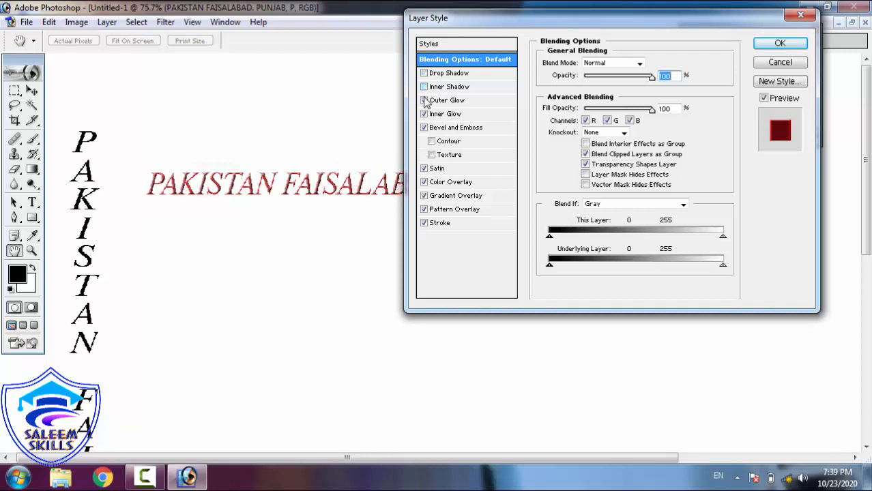
pyautogui.click(423, 114)
pyautogui.click(423, 127)
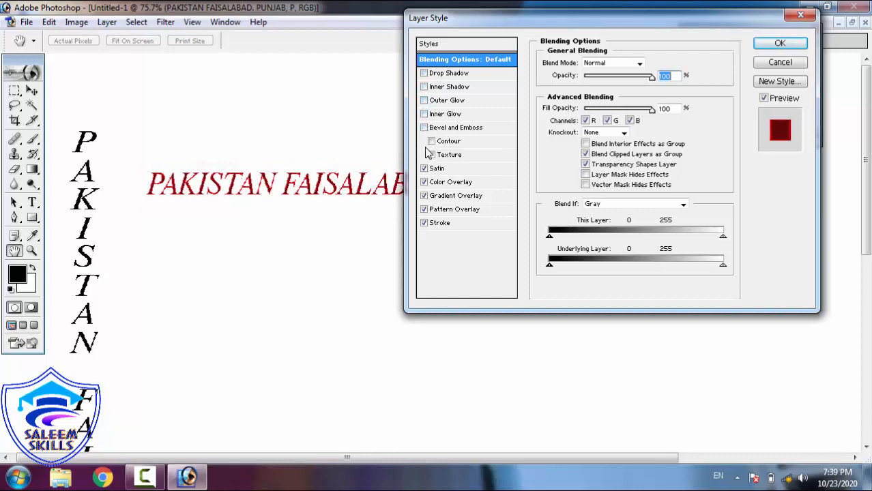
# Disable Satin, Color Overlay, Gradient Overlay, Pattern Overlay and Stroke on the horizontal text layer and apply the layer style changes.
pyautogui.click(424, 169)
pyautogui.click(424, 182)
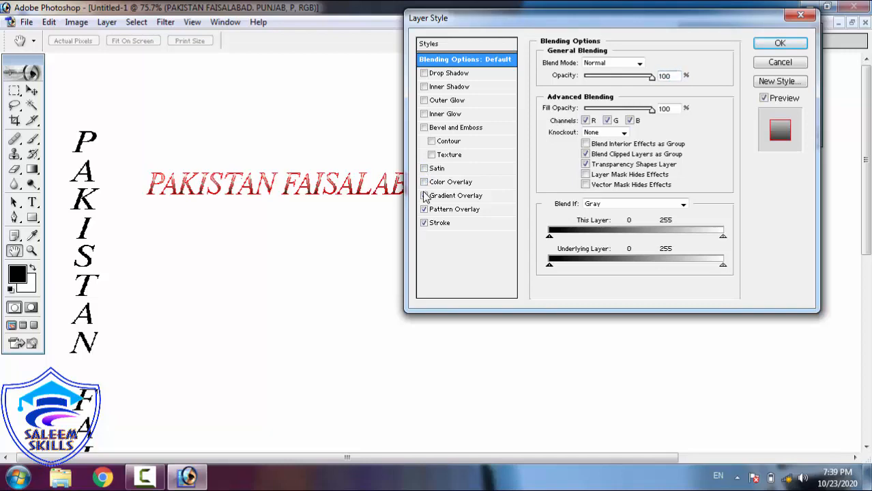
pyautogui.click(424, 196)
pyautogui.click(423, 210)
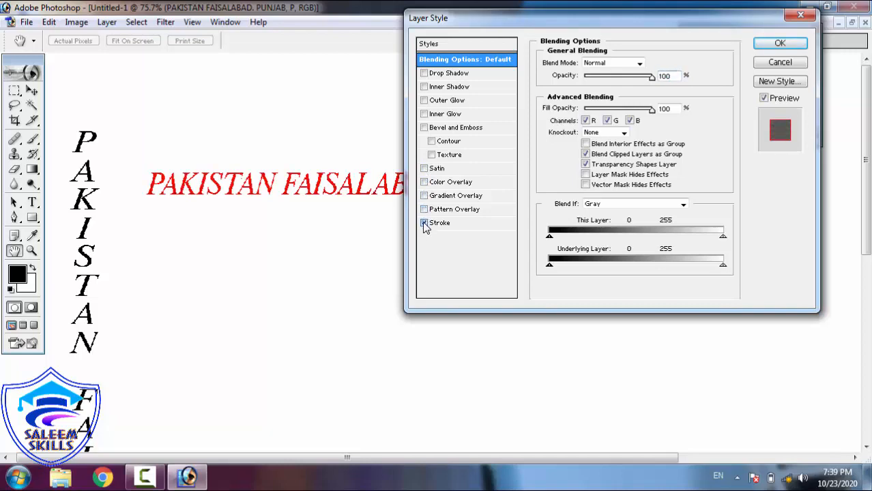
pyautogui.click(423, 223)
pyautogui.click(780, 43)
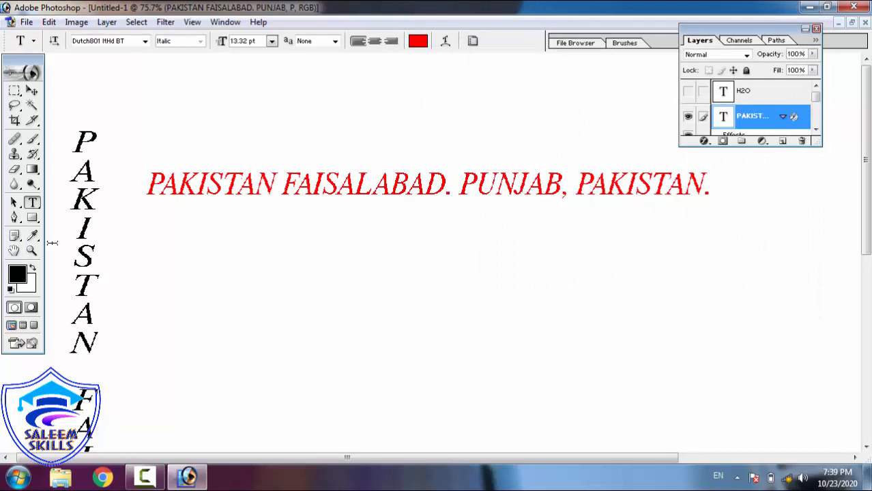
pyautogui.click(170, 156)
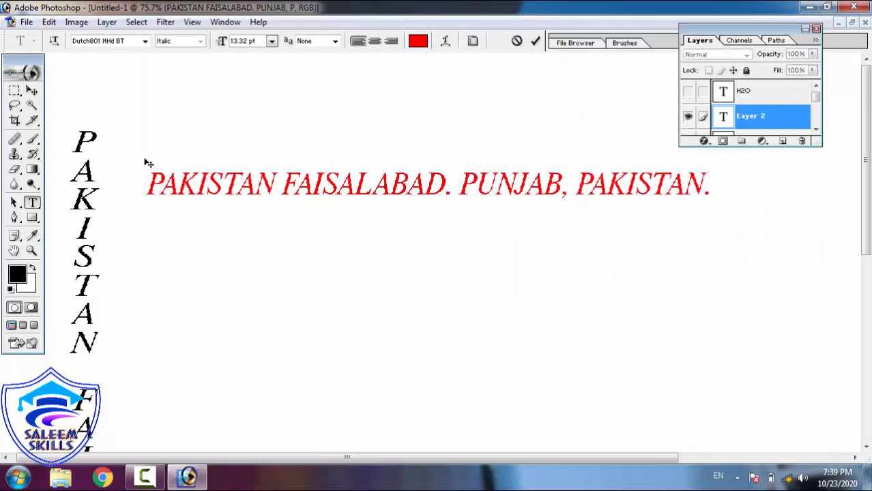
pyautogui.press('Escape')
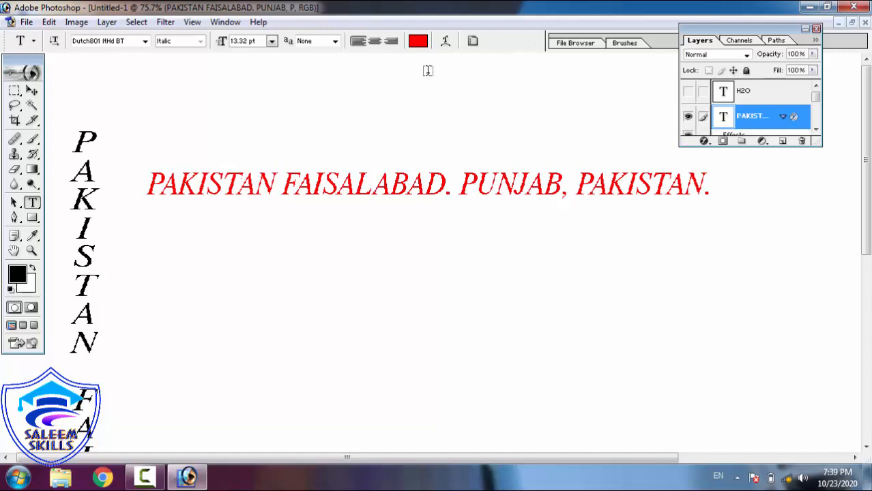
pyautogui.click(705, 141)
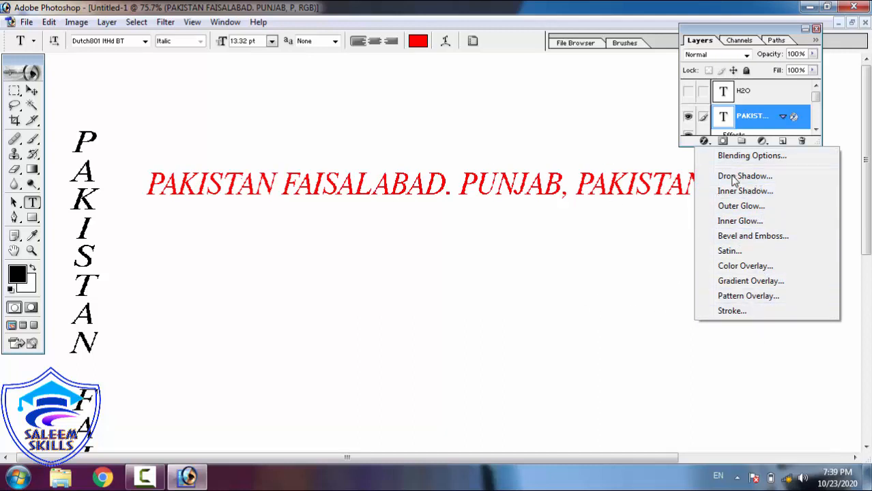
pyautogui.click(256, 427)
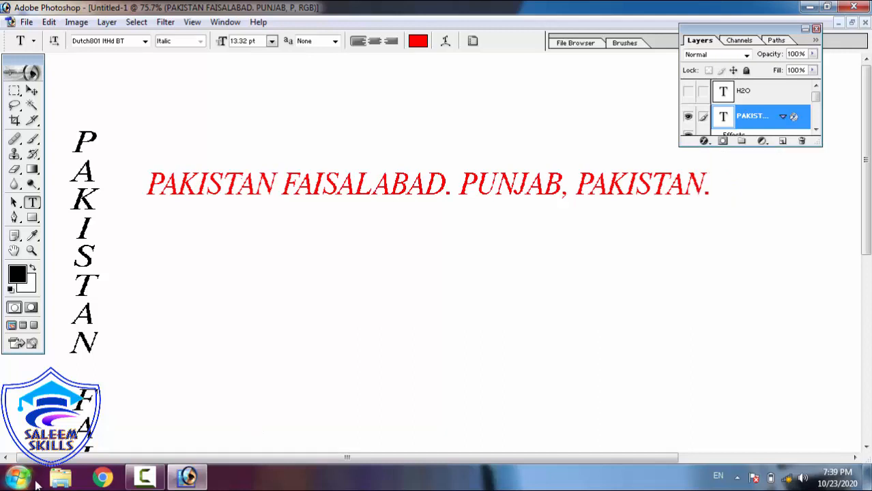
pyautogui.click(143, 477)
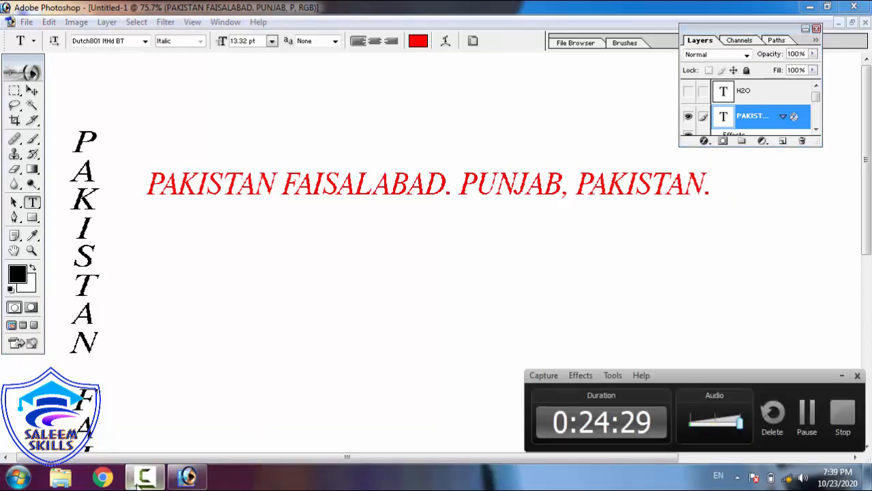
pyautogui.click(143, 478)
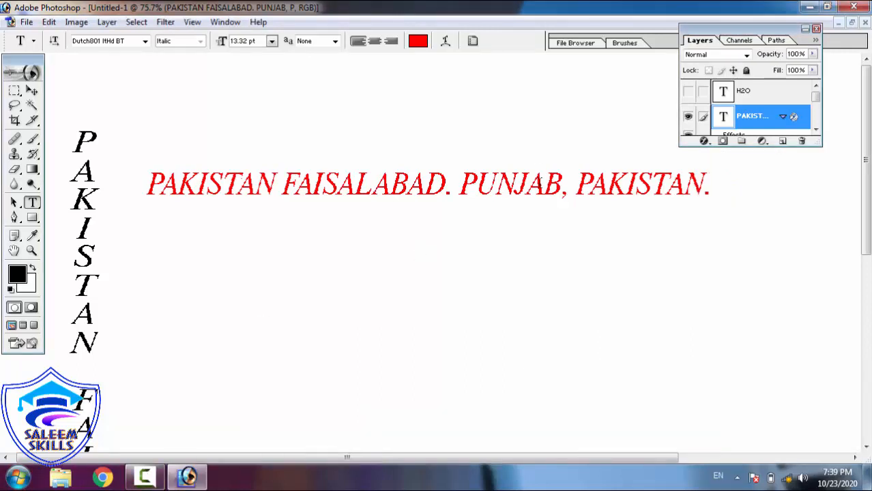